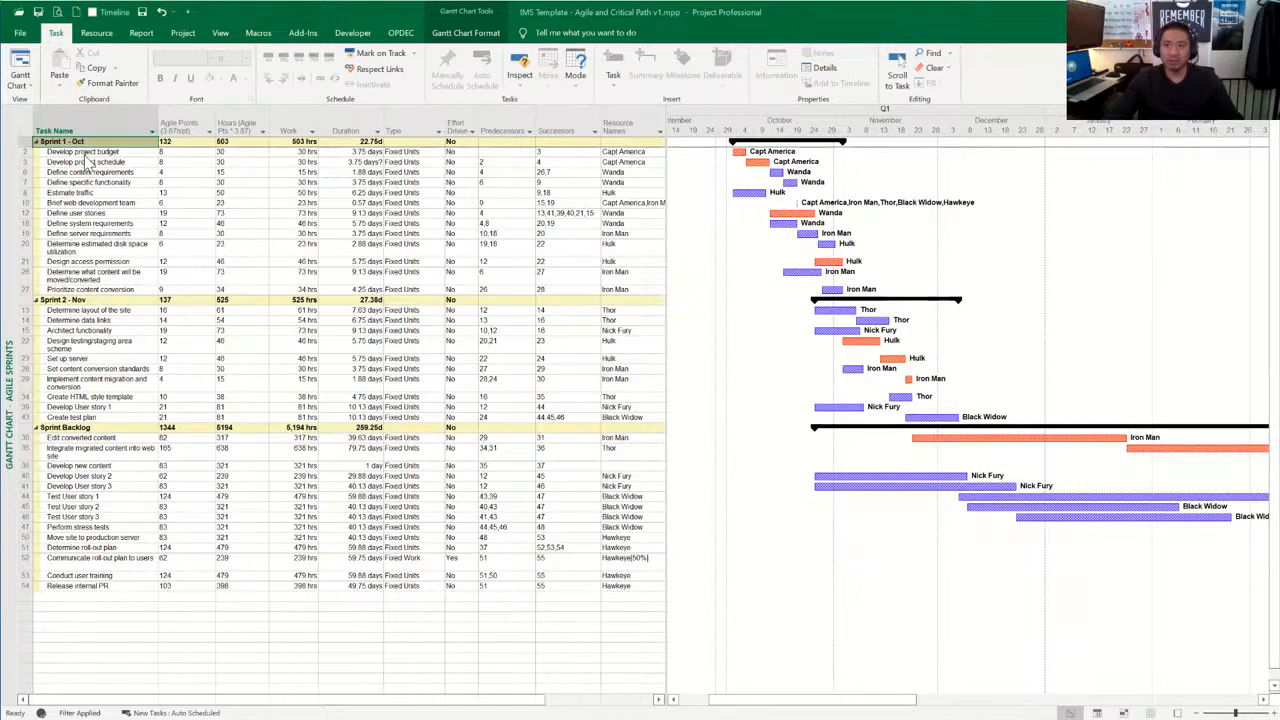
Step: Examine the sprint task groups and their agile points, Resource Names, Type and Effort Driven columns, including the resources on the first two tasks
{"action": "left_click", "coordinate": [103, 301]}
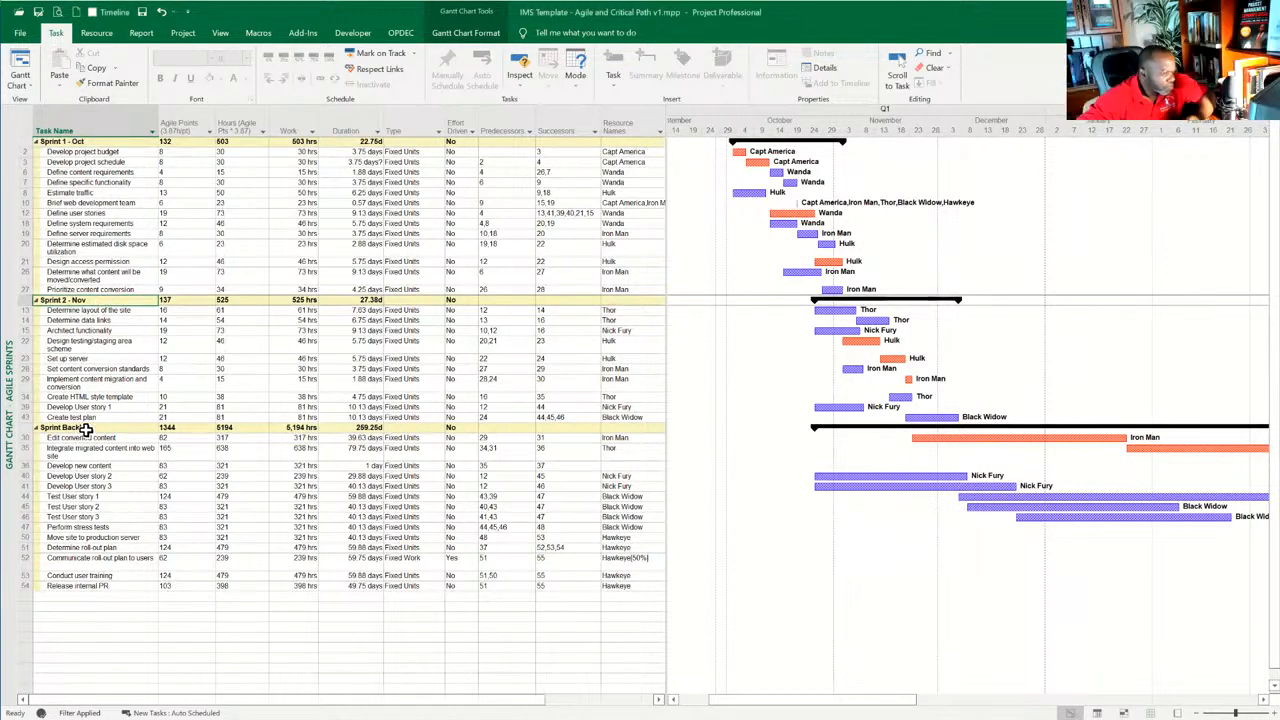
{"action": "left_click", "coordinate": [205, 247]}
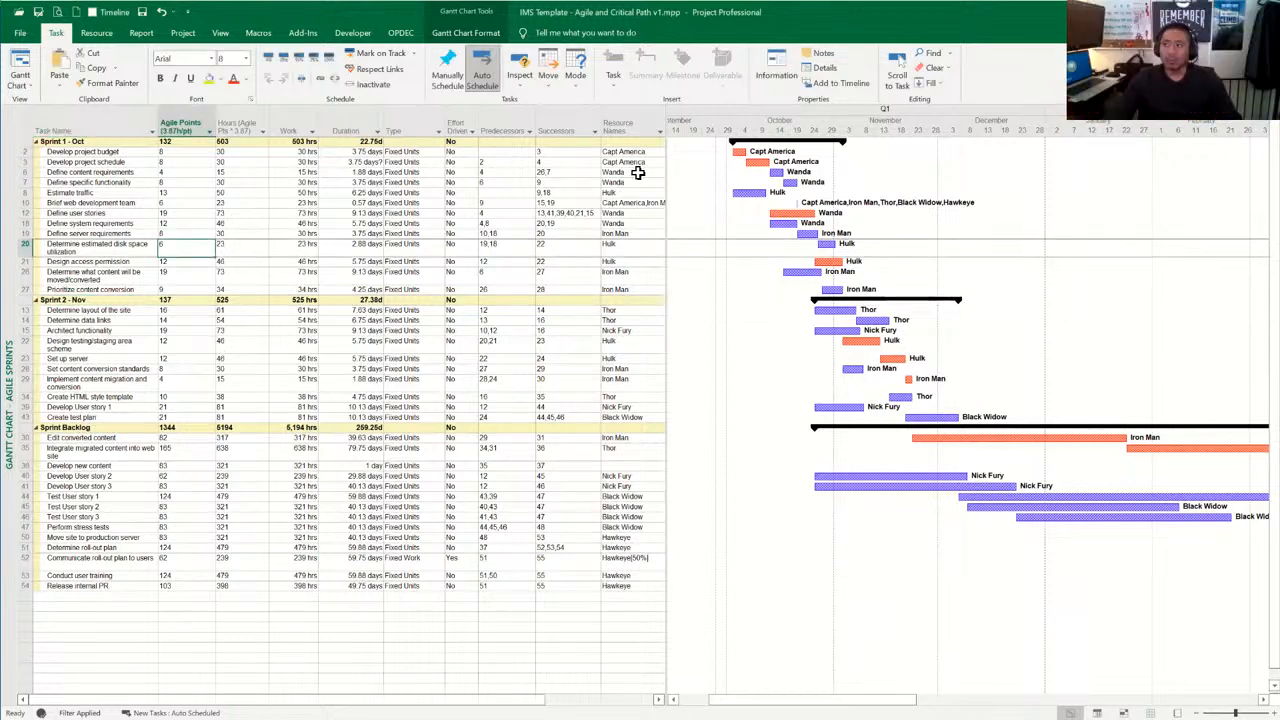
{"action": "left_click", "coordinate": [627, 133]}
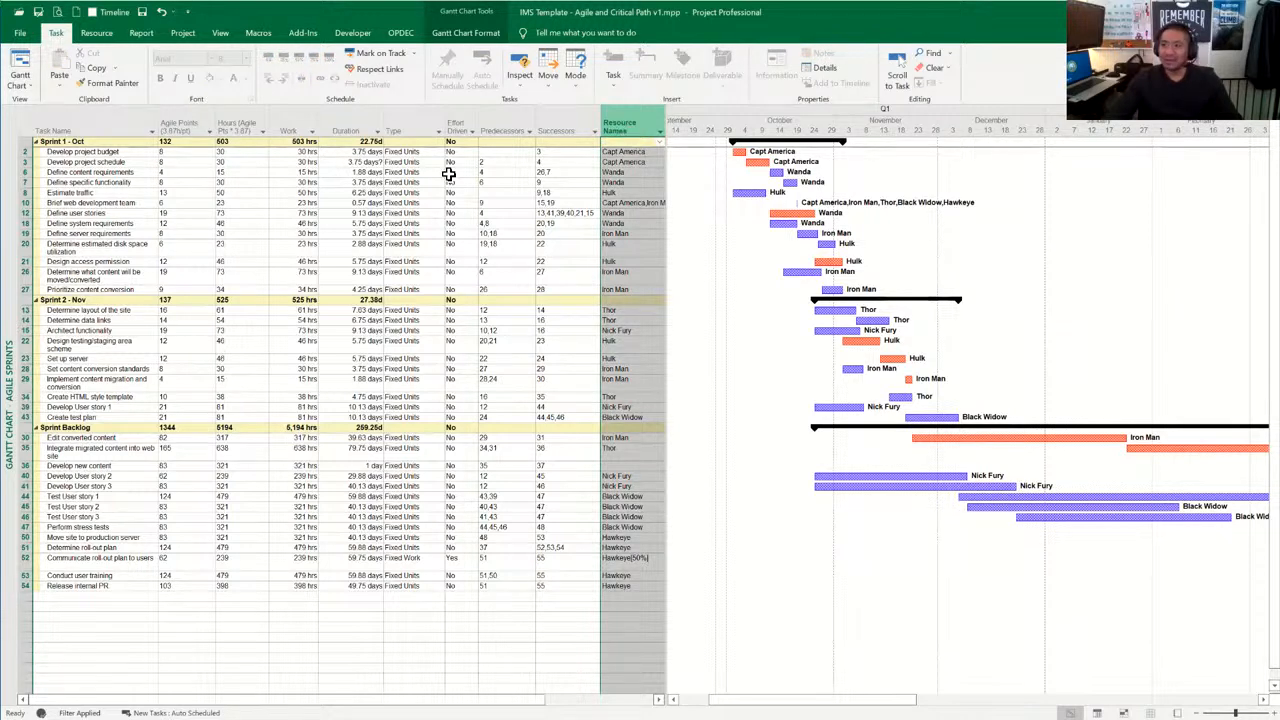
{"action": "left_click", "coordinate": [412, 126]}
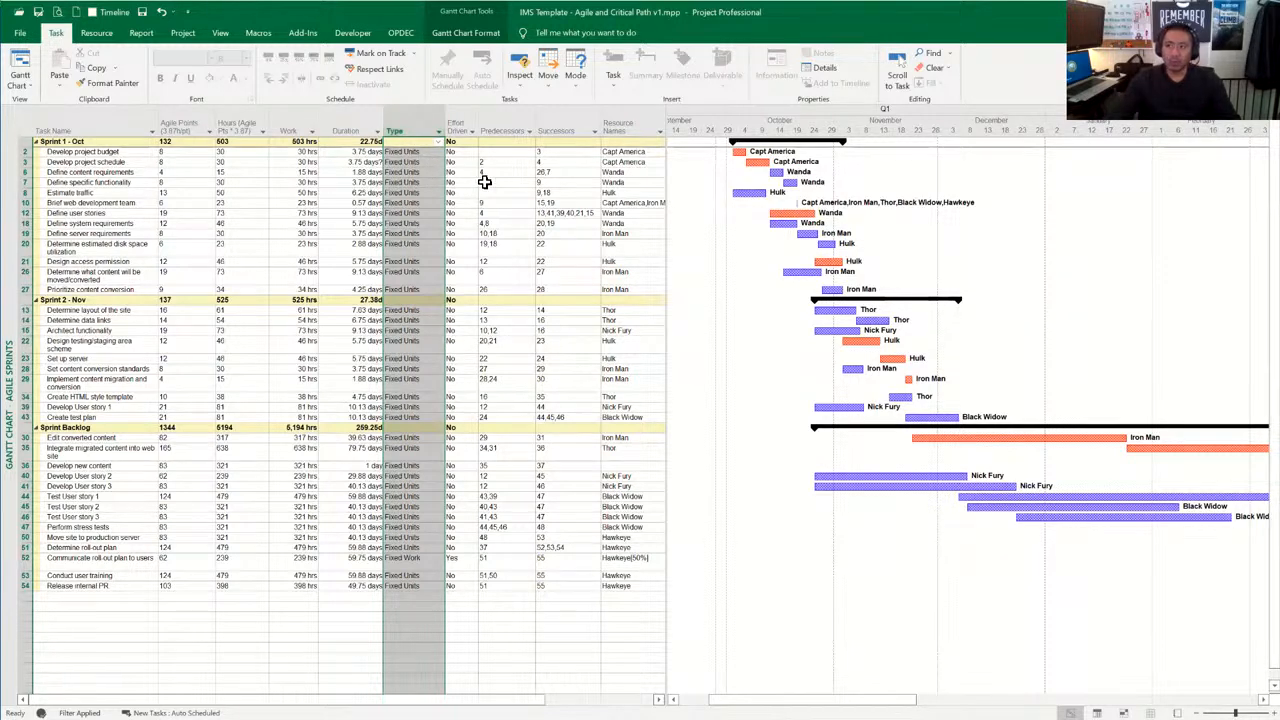
{"action": "left_click", "coordinate": [451, 123]}
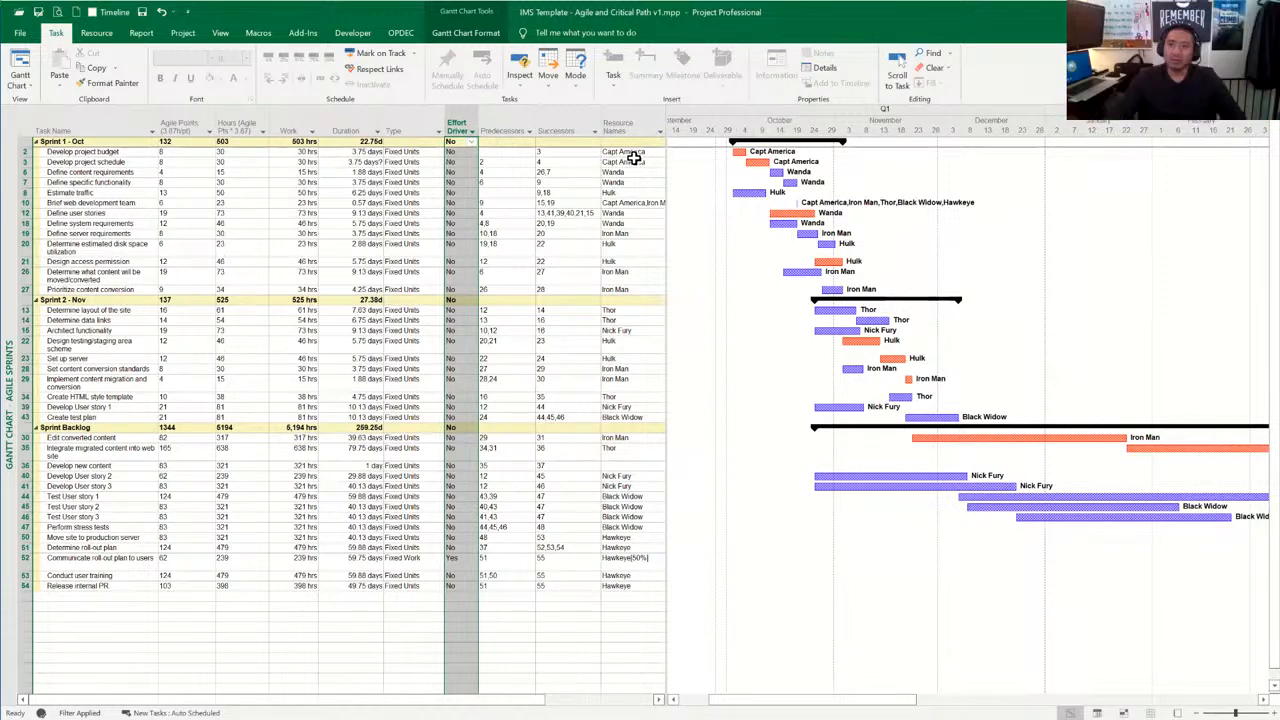
{"action": "left_click", "coordinate": [633, 162]}
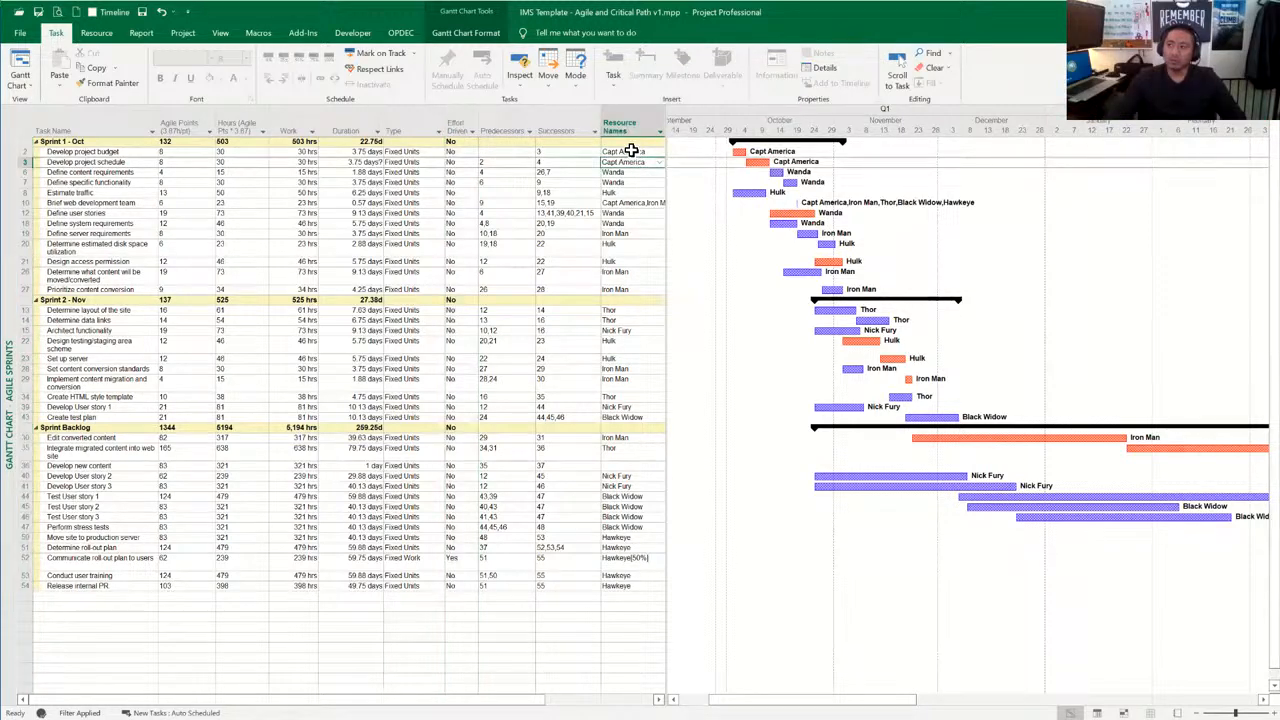
{"action": "left_click", "coordinate": [625, 150]}
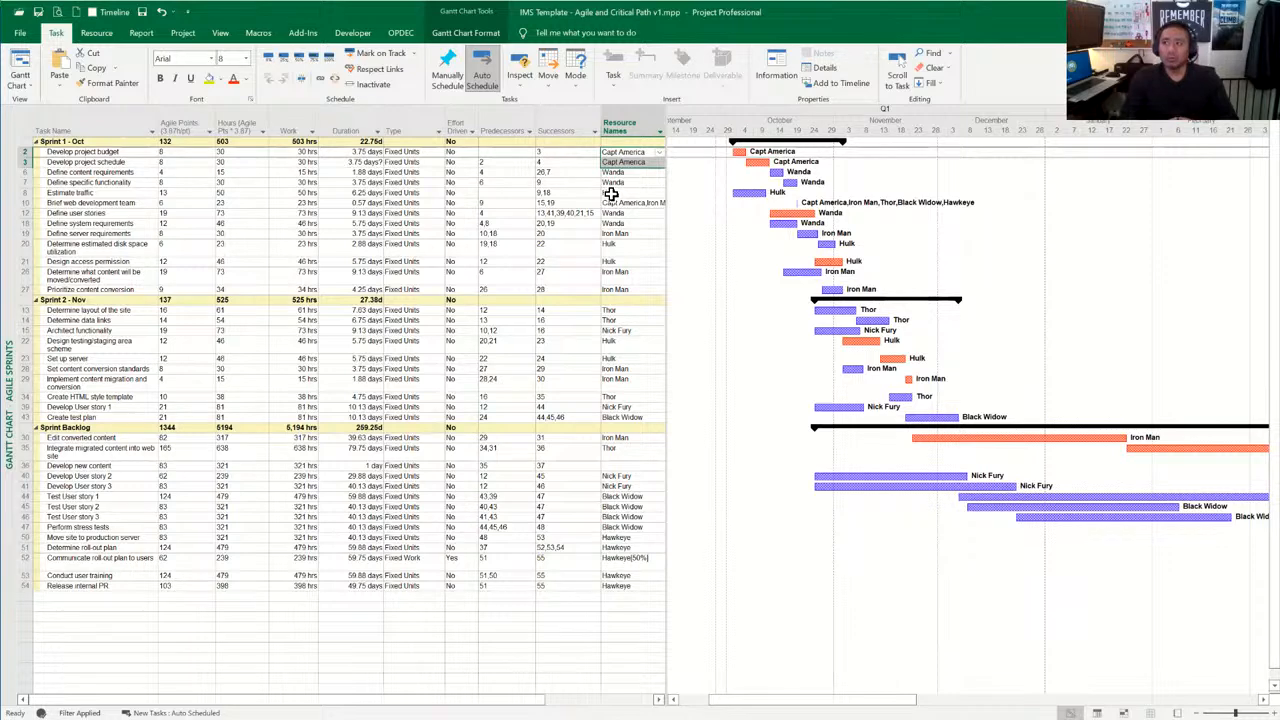
Step: Inspect the resource assignment of the Develop project budget task in its Task Information
{"action": "left_click", "coordinate": [556, 155]}
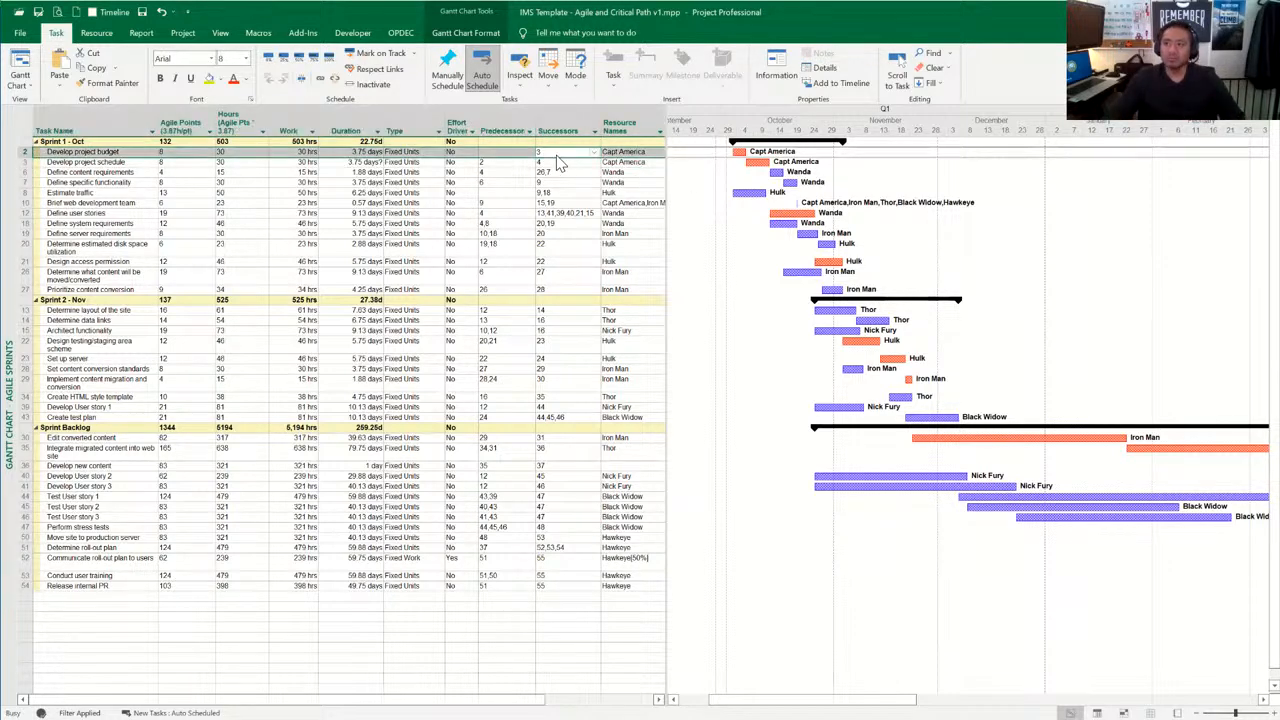
{"action": "double_click", "coordinate": [556, 154]}
{"action": "left_click", "coordinate": [531, 248]}
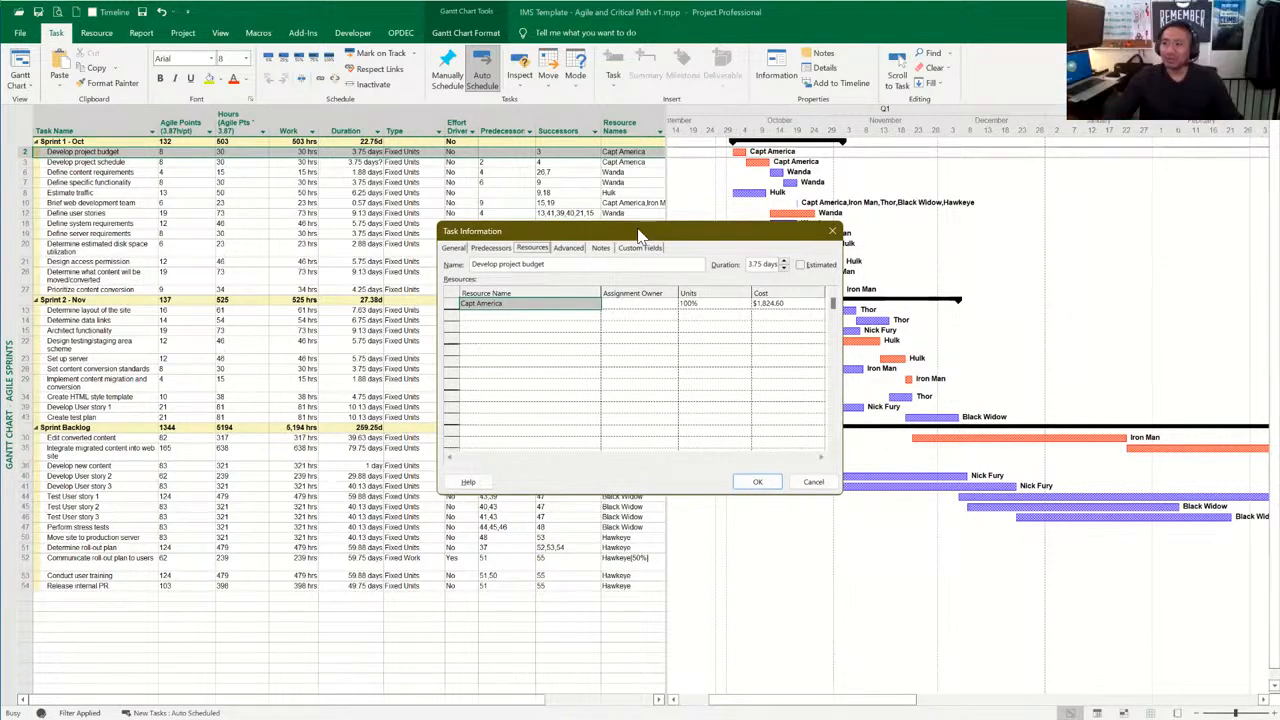
{"action": "left_click_drag", "start_coordinate": [640, 235], "coordinate": [513, 272]}
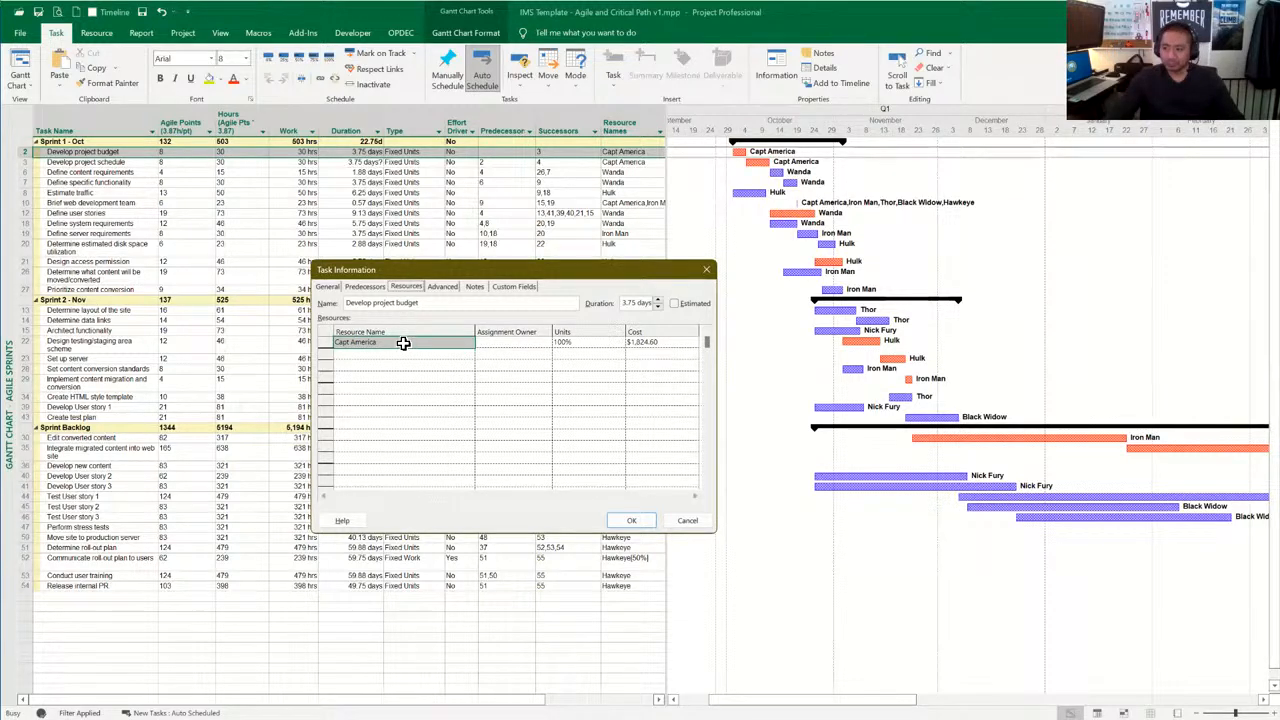
Step: Try enabling Effort driven in the advanced settings of the Develop project budget task, then dismiss the task's information
{"action": "left_click", "coordinate": [441, 287]}
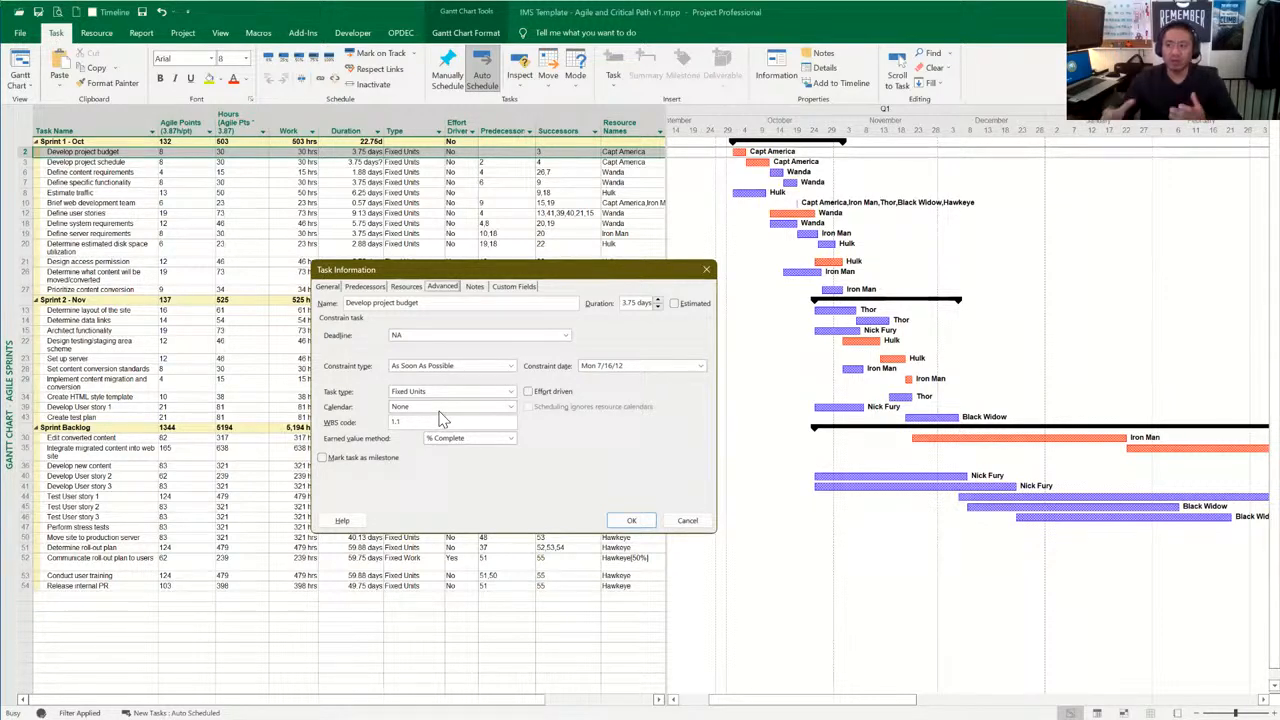
{"action": "left_click", "coordinate": [529, 392]}
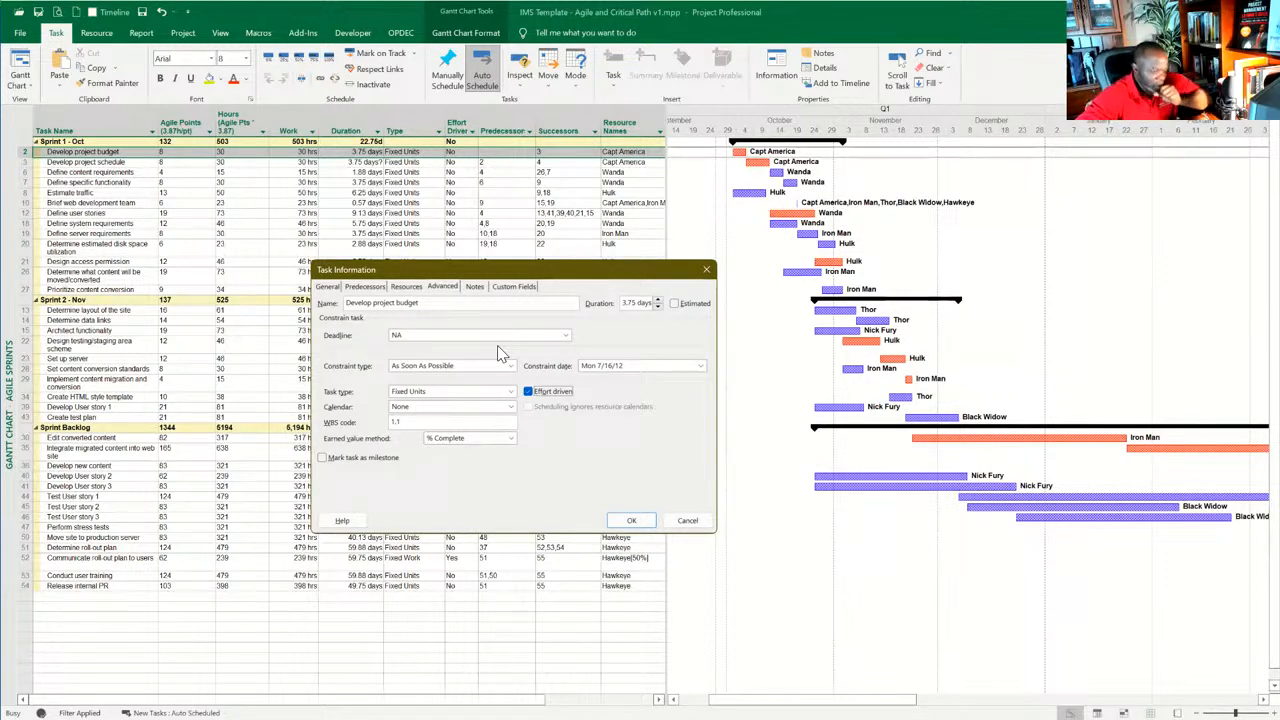
{"action": "left_click", "coordinate": [706, 269]}
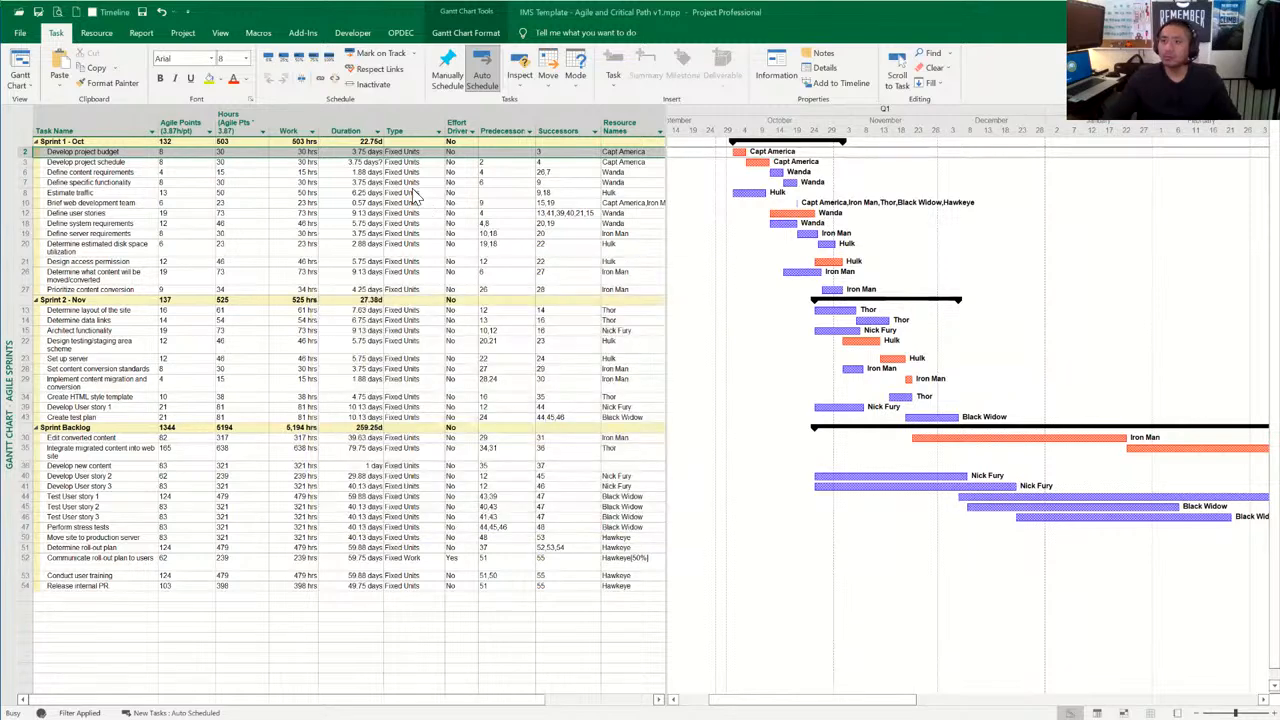
Step: Open the recent project file PMW 750 SCN POA MasterIMS (2).mpp
{"action": "left_click", "coordinate": [28, 88]}
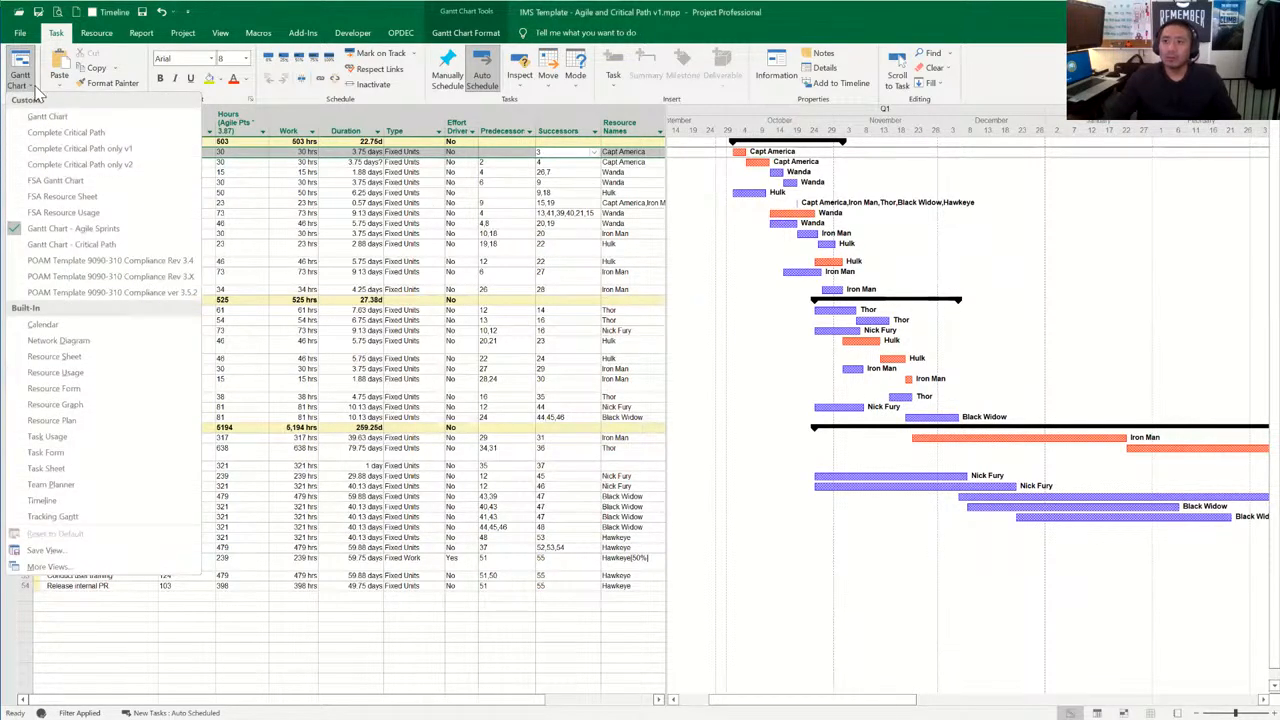
{"action": "left_click", "coordinate": [20, 33]}
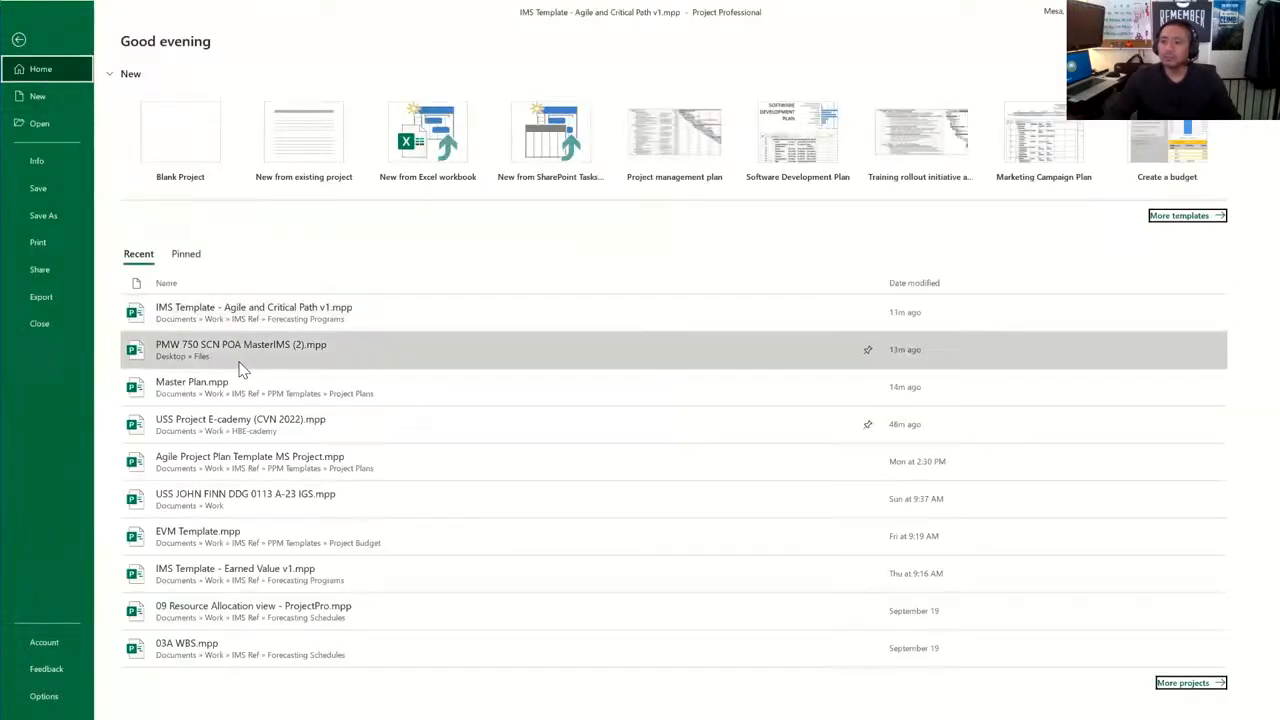
{"action": "left_click", "coordinate": [240, 360]}
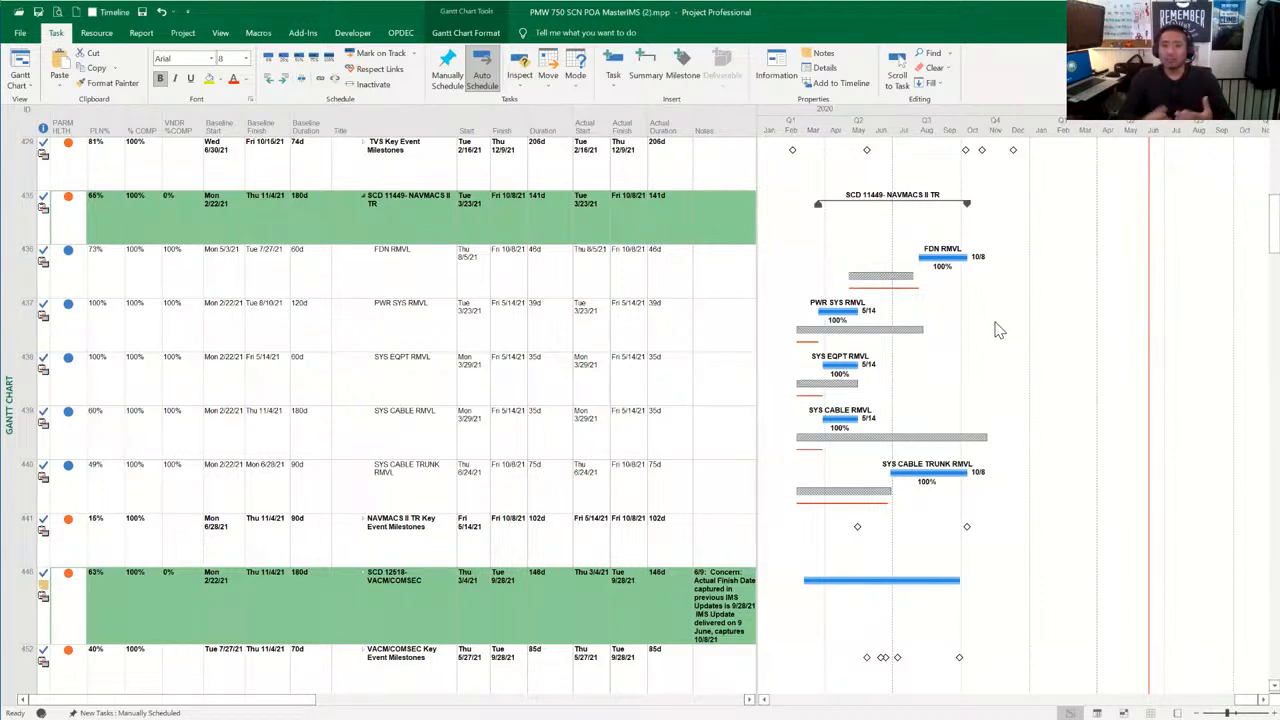
Step: Examine the PARM HLTH, PLN%, % COMP and VNDR %COMP columns for the FDN RMVL task, its NAVMACS II TR summary and the neighbouring tasks
{"action": "left_click", "coordinate": [401, 266]}
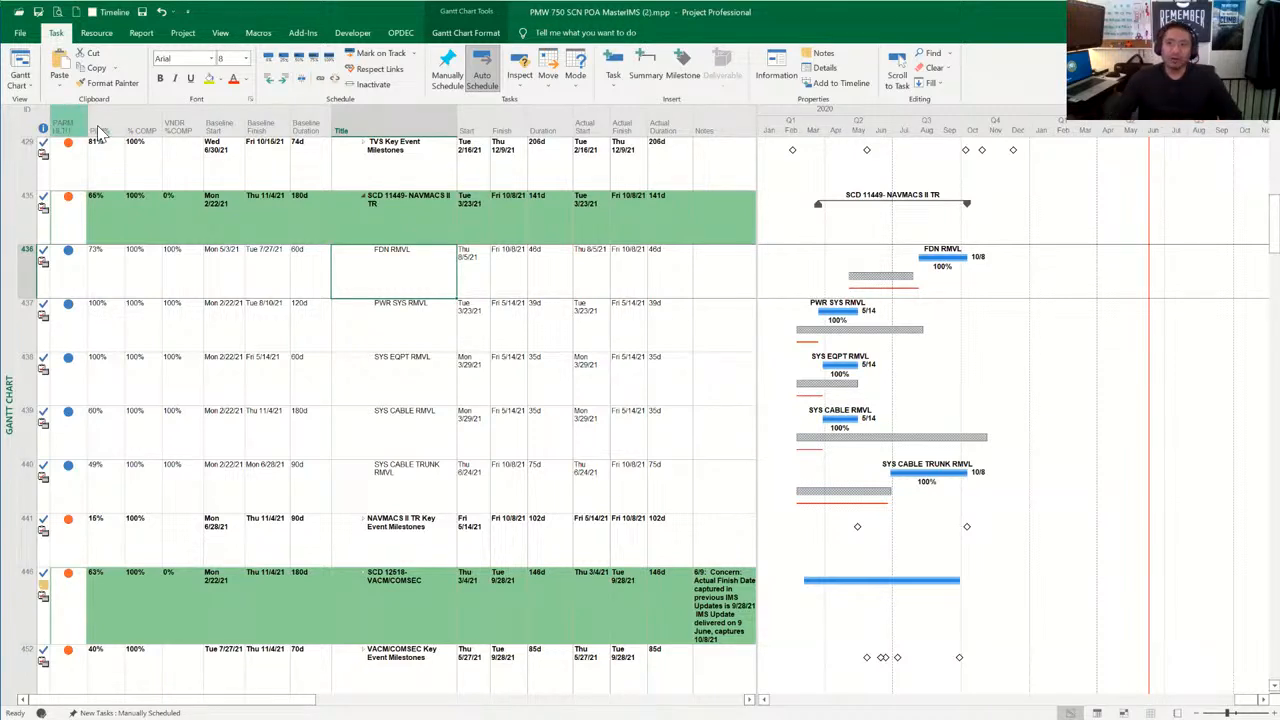
{"action": "left_click_drag", "start_coordinate": [72, 110], "coordinate": [175, 160]}
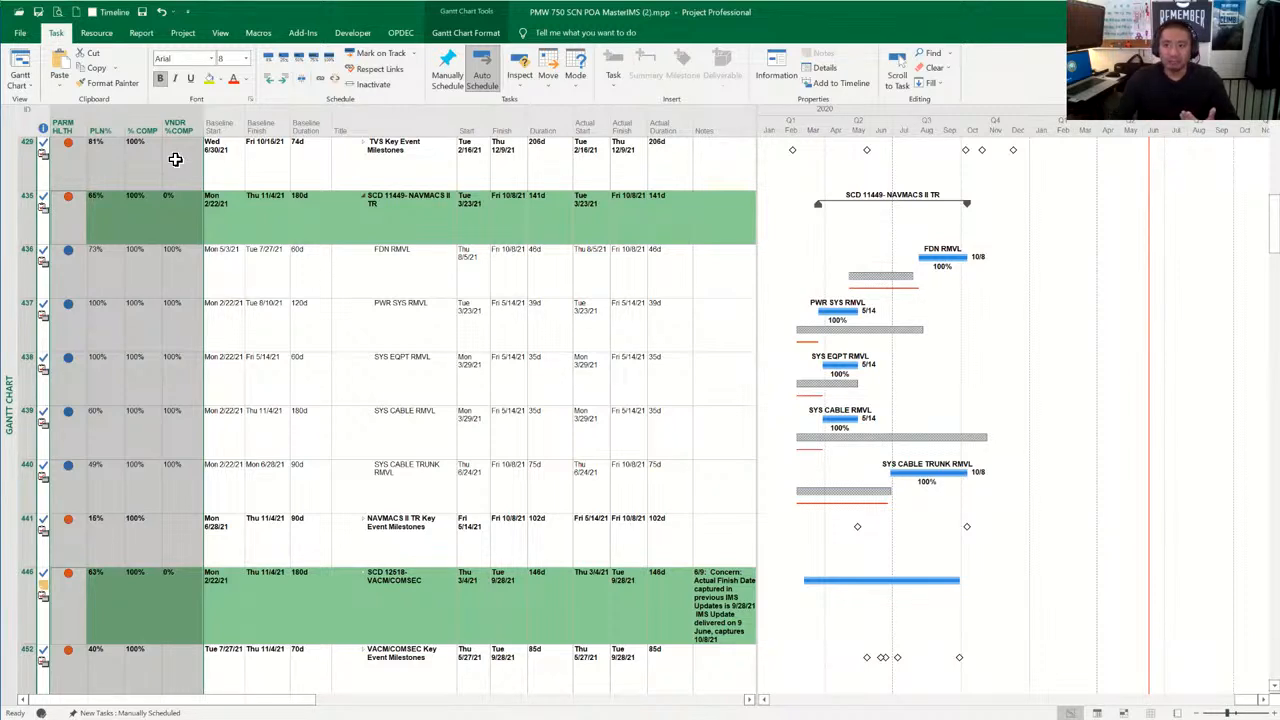
{"action": "left_click", "coordinate": [62, 272]}
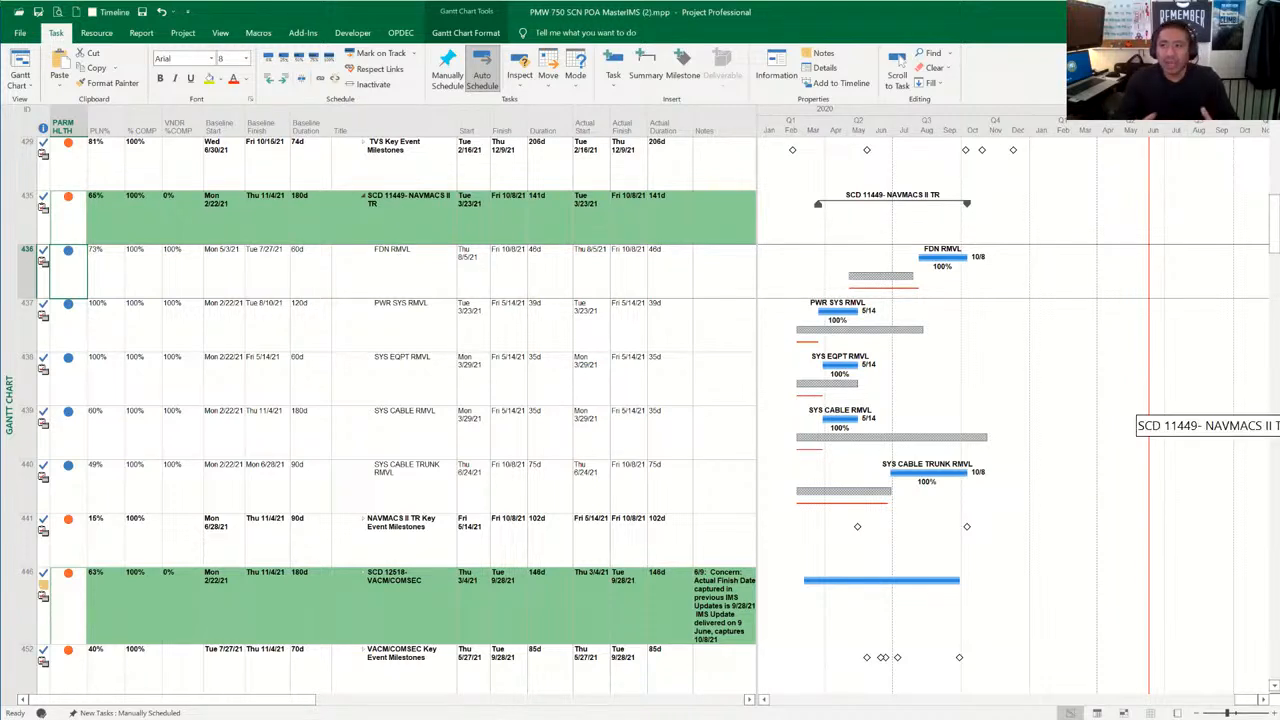
{"action": "left_click", "coordinate": [60, 219]}
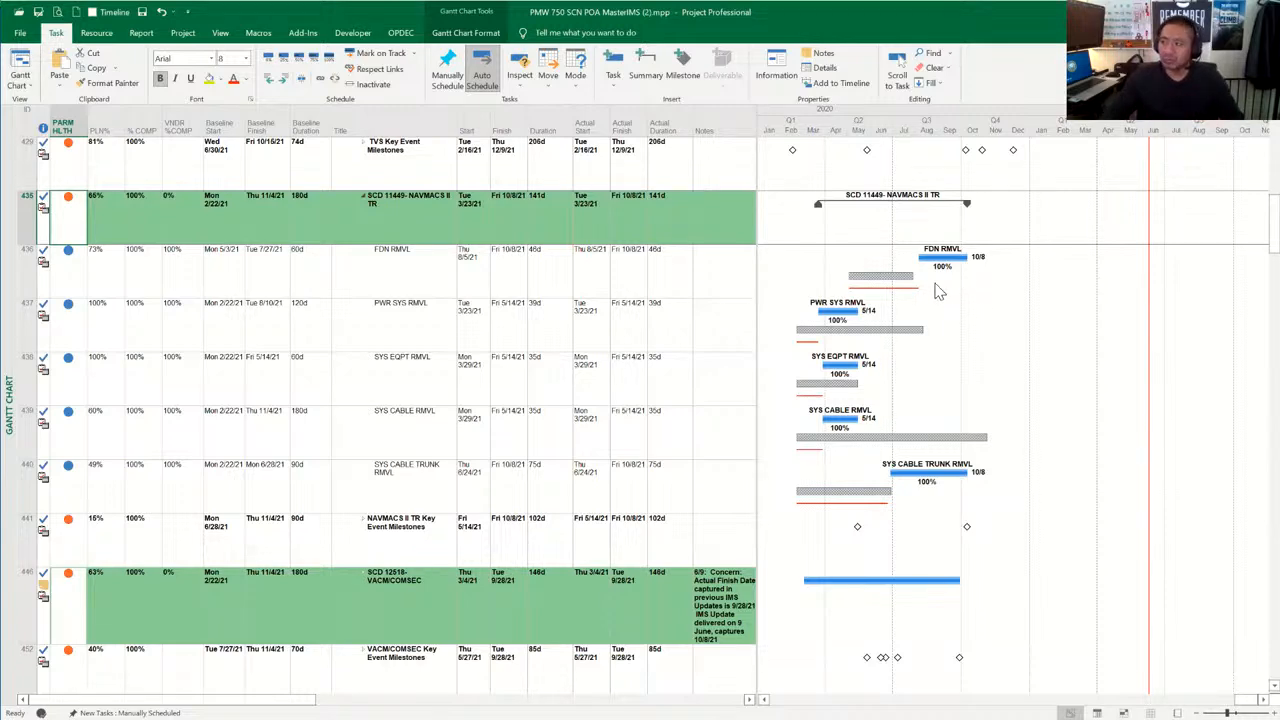
{"action": "scroll", "coordinate": [930, 293], "scroll_direction": "down", "scroll_amount": 8}
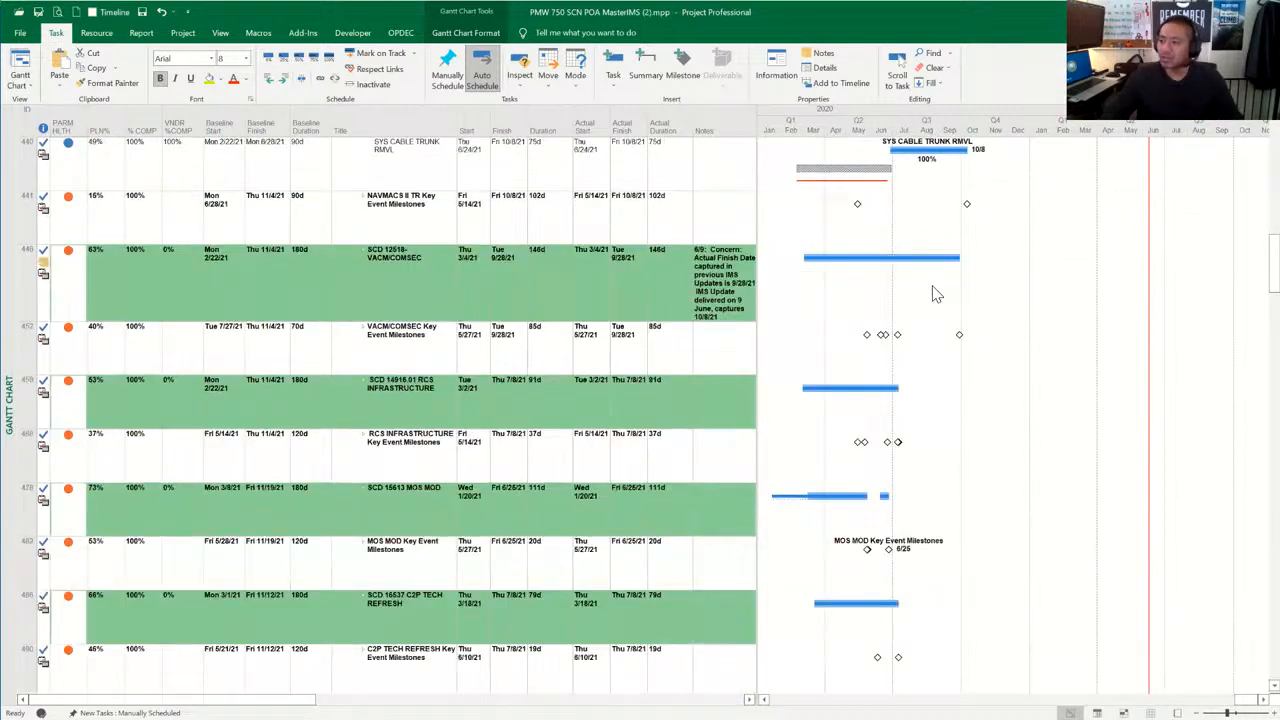
{"action": "scroll", "coordinate": [928, 306], "scroll_direction": "up", "scroll_amount": 8}
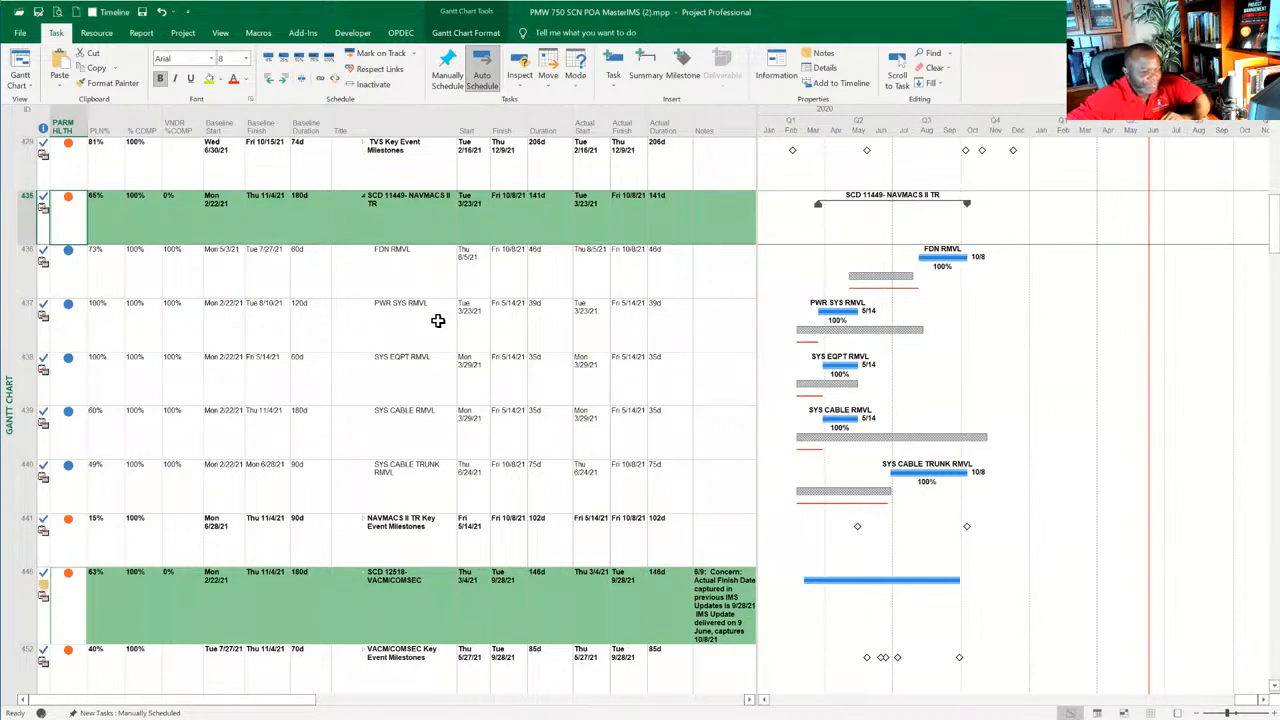
{"action": "scroll", "coordinate": [434, 334], "scroll_direction": "down", "scroll_amount": 2}
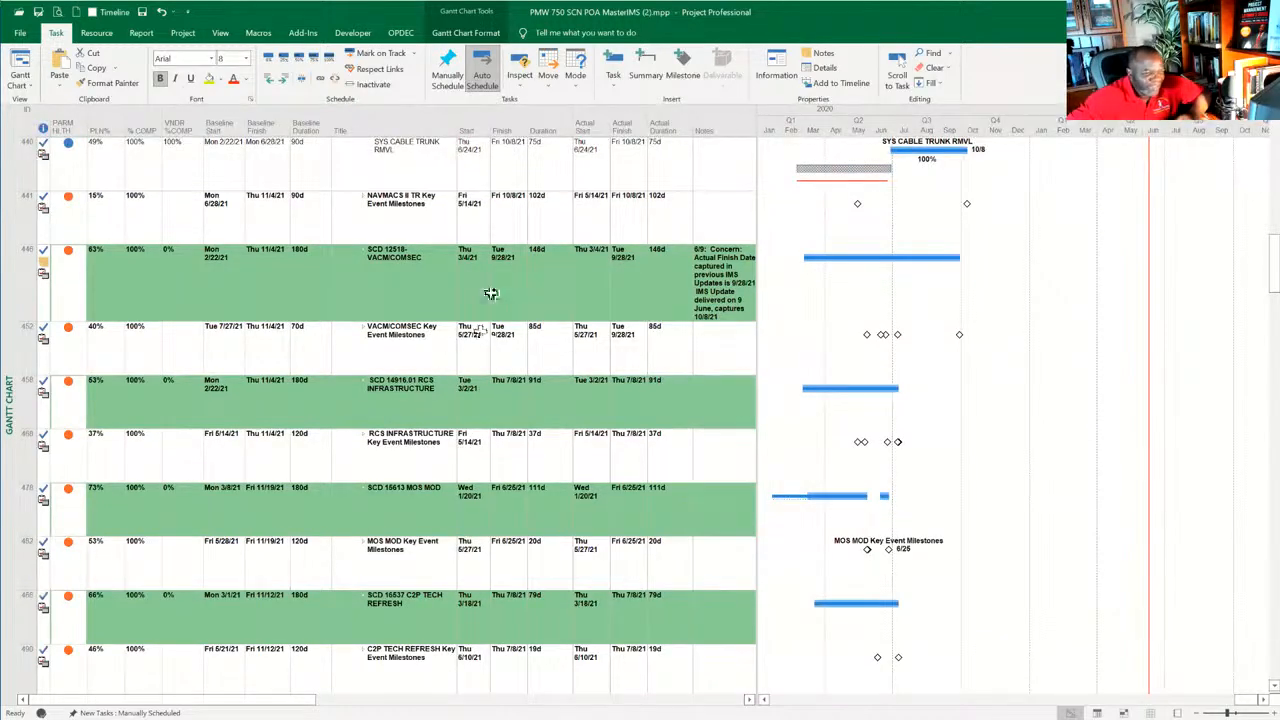
{"action": "scroll", "coordinate": [472, 291], "scroll_direction": "up", "scroll_amount": 2}
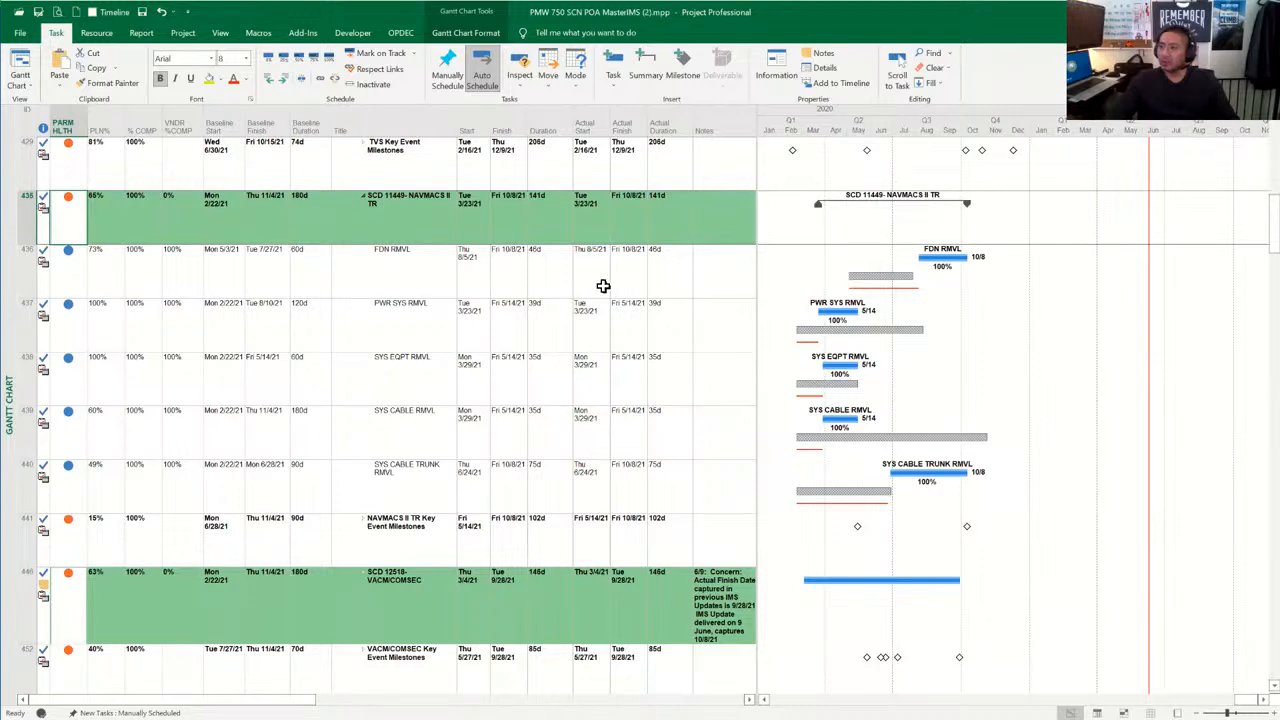
Step: Expand the SCD 12518- VACM/COMSEC and SCD 14916.01 RCS INFRASTRUCTURE summary tasks to show their subtasks
{"action": "scroll", "coordinate": [397, 258], "scroll_direction": "up", "scroll_amount": 4}
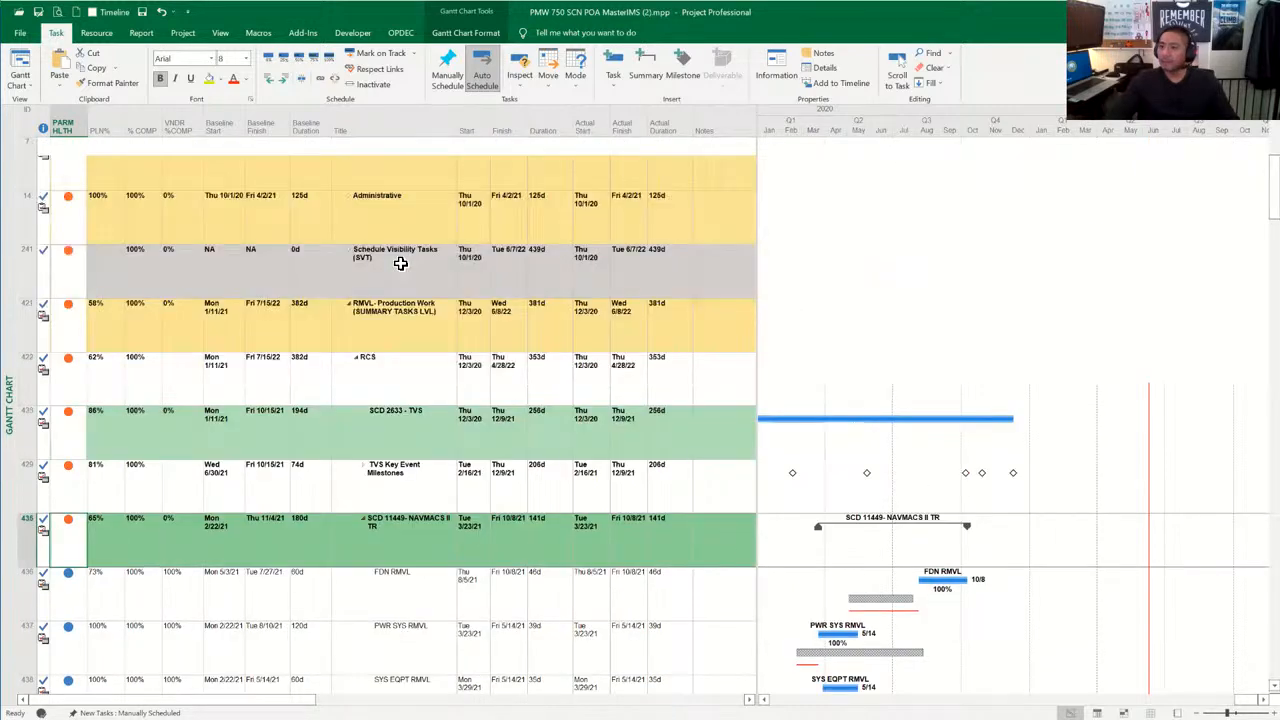
{"action": "scroll", "coordinate": [397, 290], "scroll_direction": "down", "scroll_amount": 3}
{"action": "scroll", "coordinate": [397, 298], "scroll_direction": "down", "scroll_amount": 4}
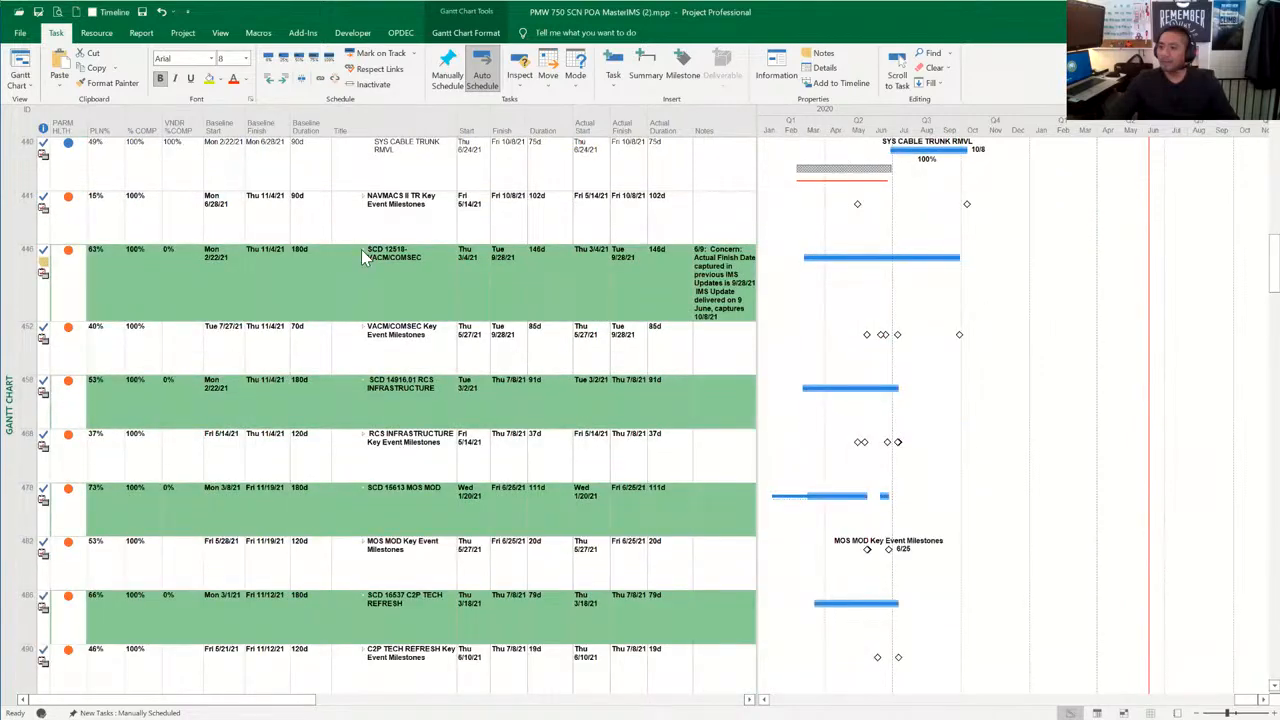
{"action": "left_click", "coordinate": [364, 251]}
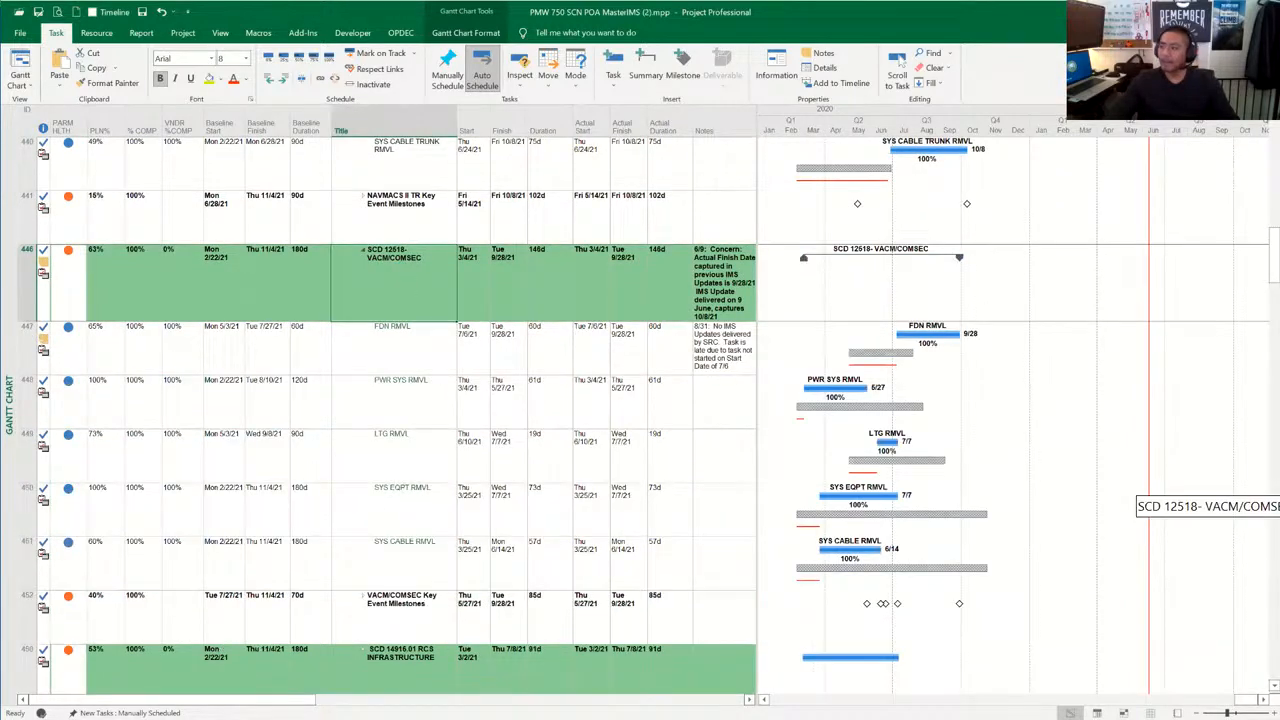
{"action": "scroll", "coordinate": [390, 385], "scroll_direction": "down", "scroll_amount": 3}
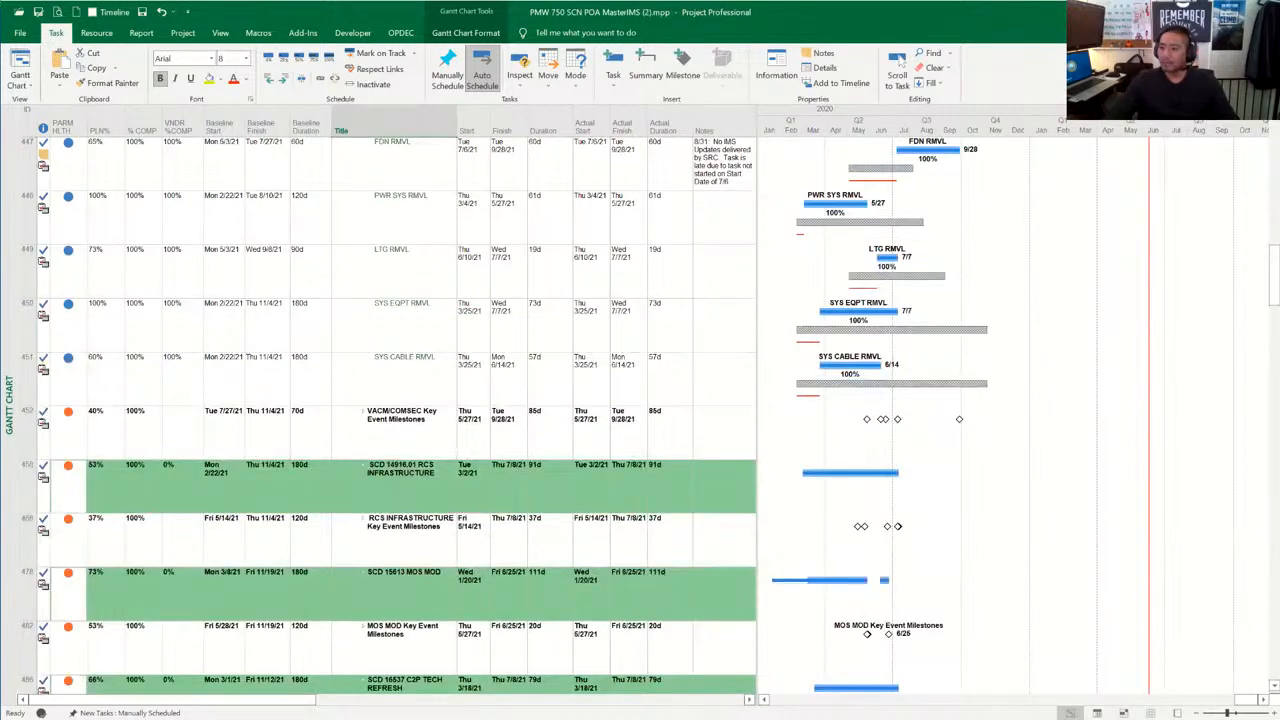
{"action": "left_click", "coordinate": [362, 470]}
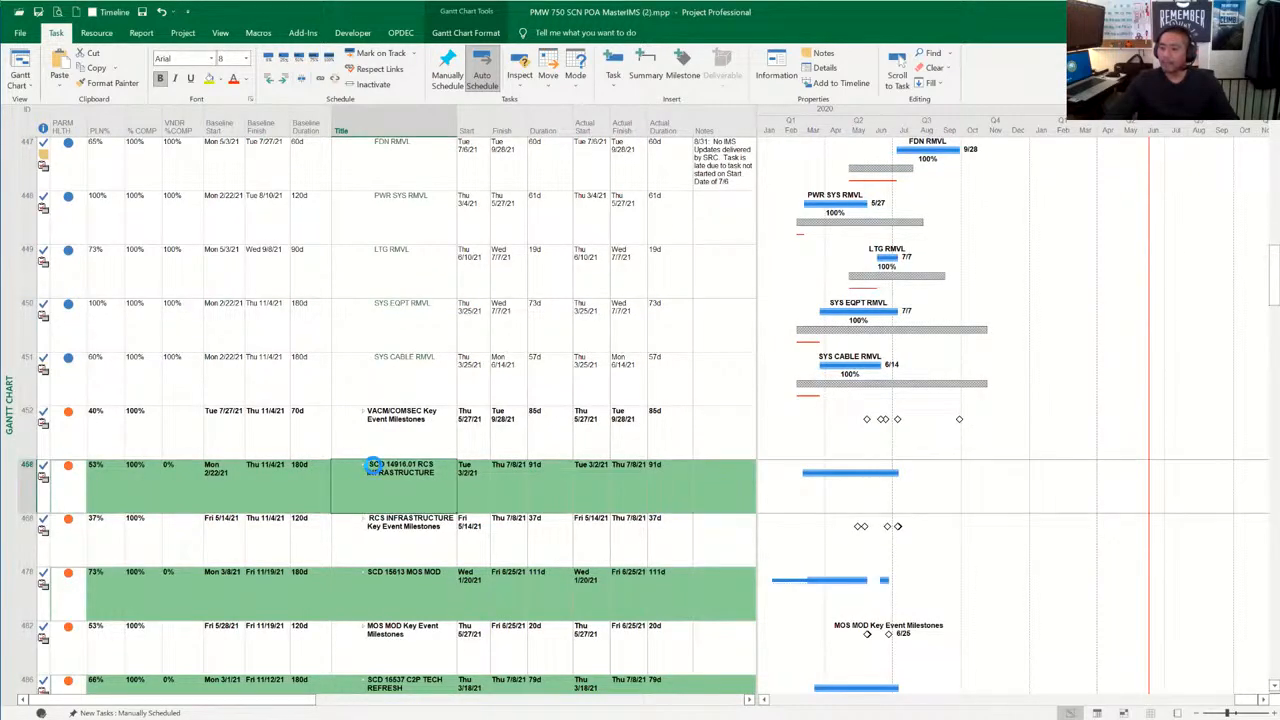
Step: Check the indicators and advanced Task Information of the PWR SYS RMVL subtask under RCS INFRASTRUCTURE, then close it without changes
{"action": "scroll", "coordinate": [392, 445], "scroll_direction": "down", "scroll_amount": 1}
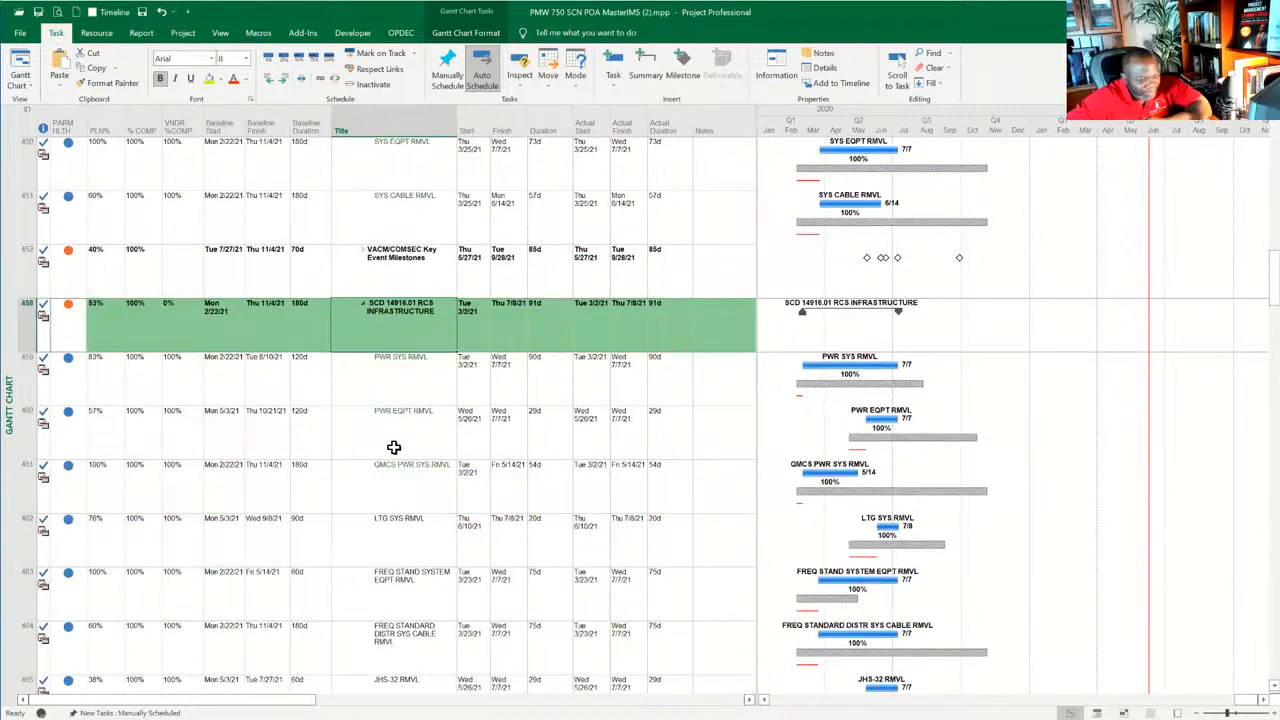
{"action": "scroll", "coordinate": [394, 447], "scroll_direction": "down", "scroll_amount": 1}
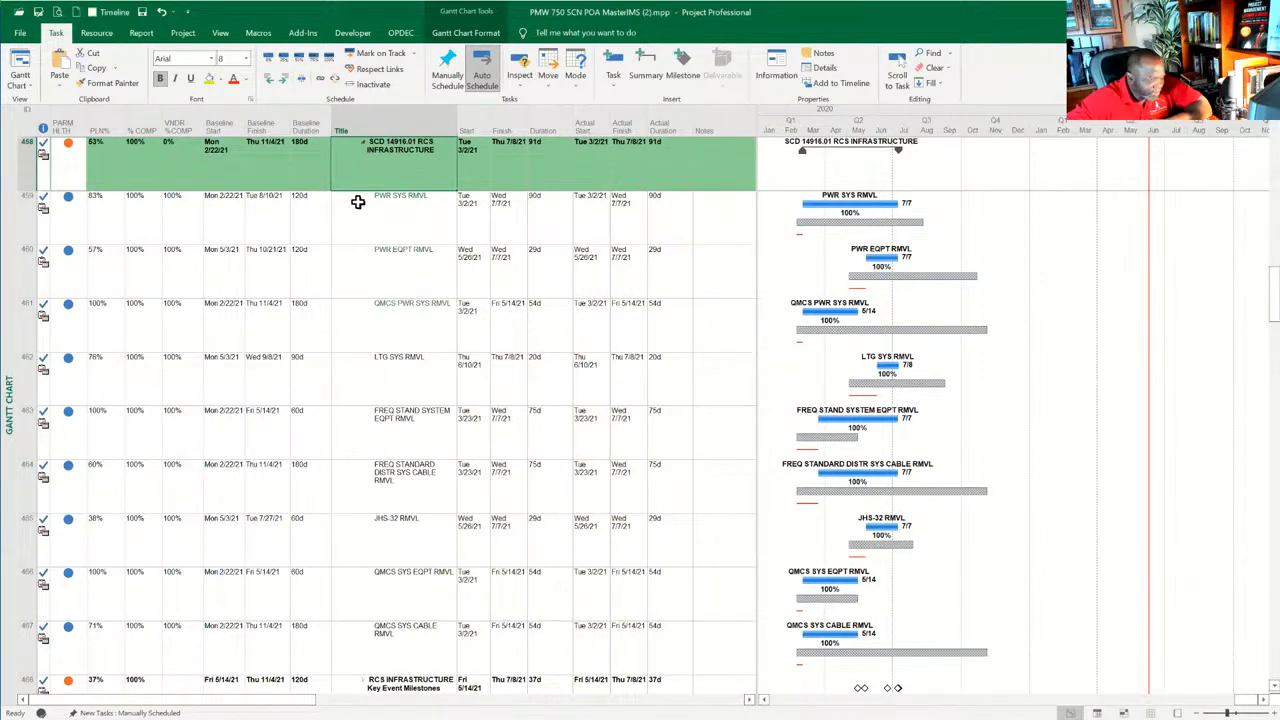
{"action": "mouse_move", "coordinate": [40, 208]}
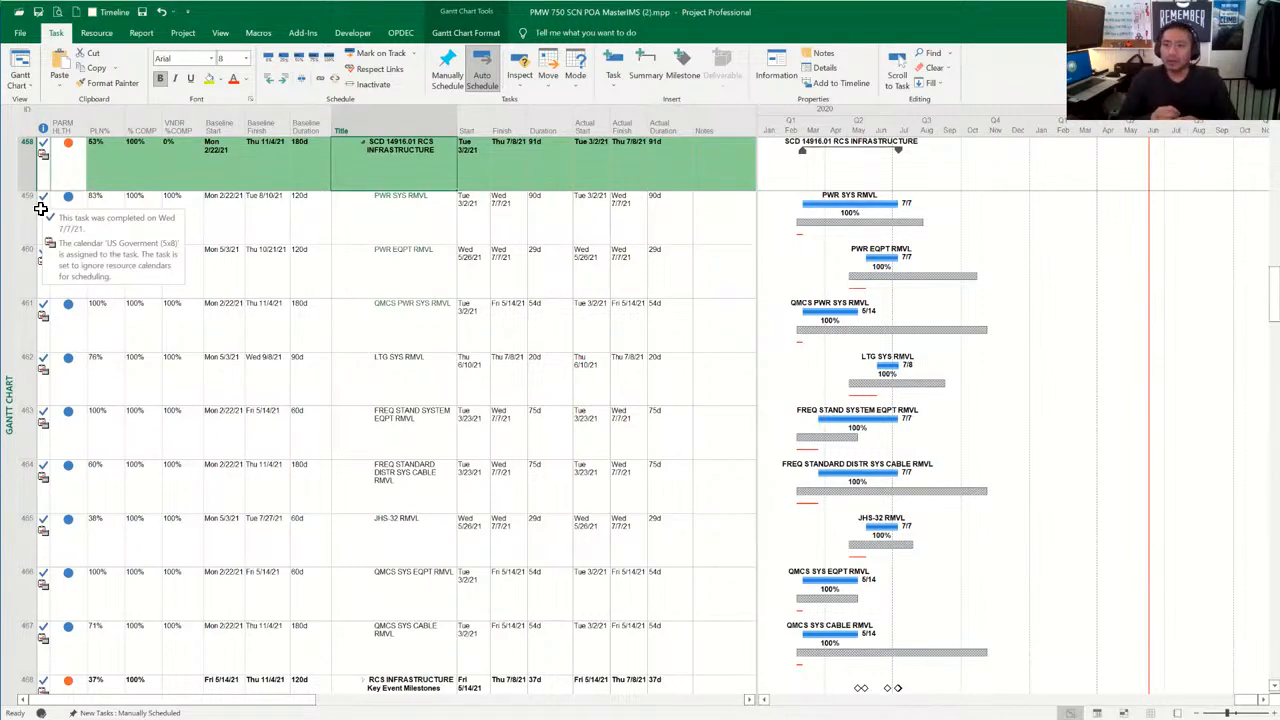
{"action": "left_click", "coordinate": [365, 222]}
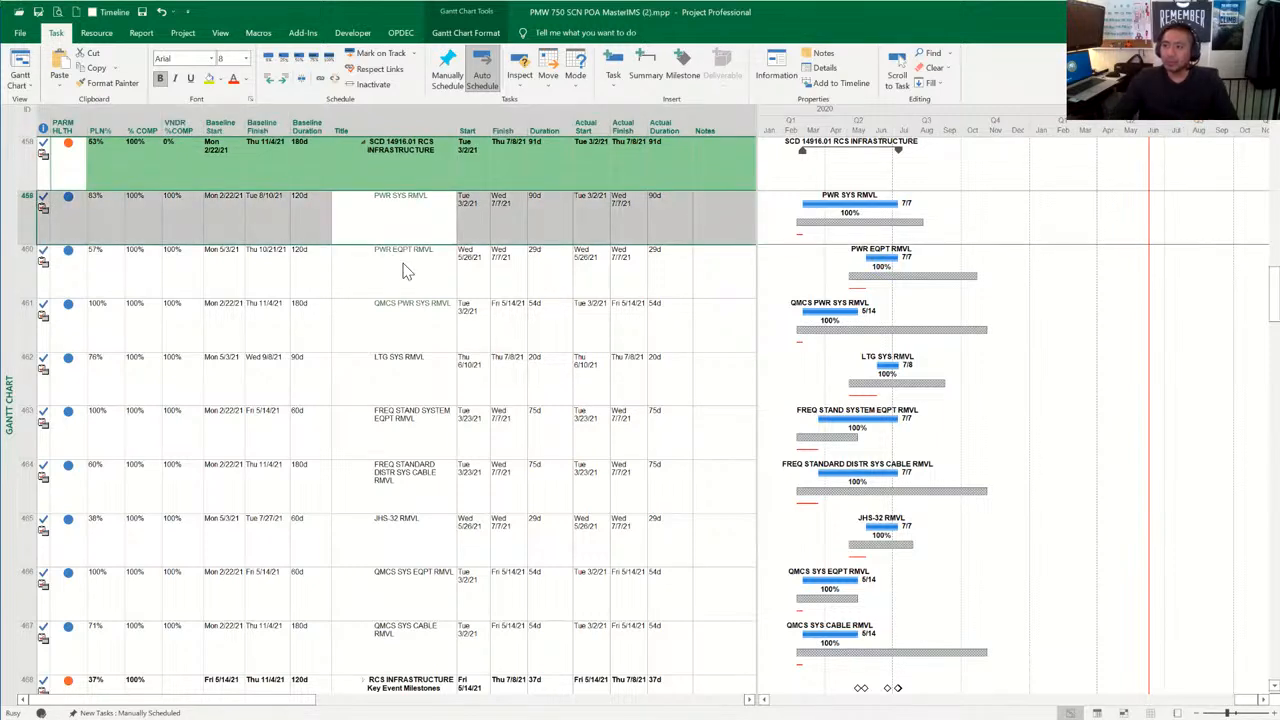
{"action": "key", "text": "shift+F2"}
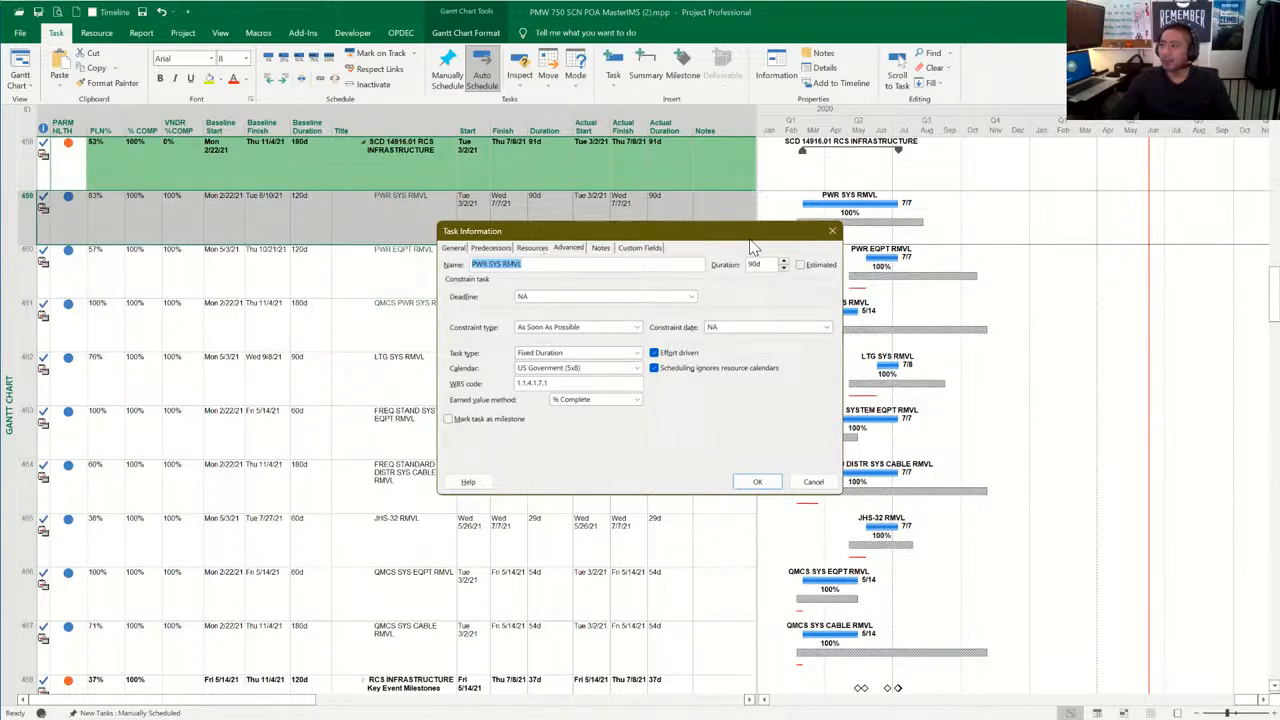
{"action": "left_click", "coordinate": [832, 231]}
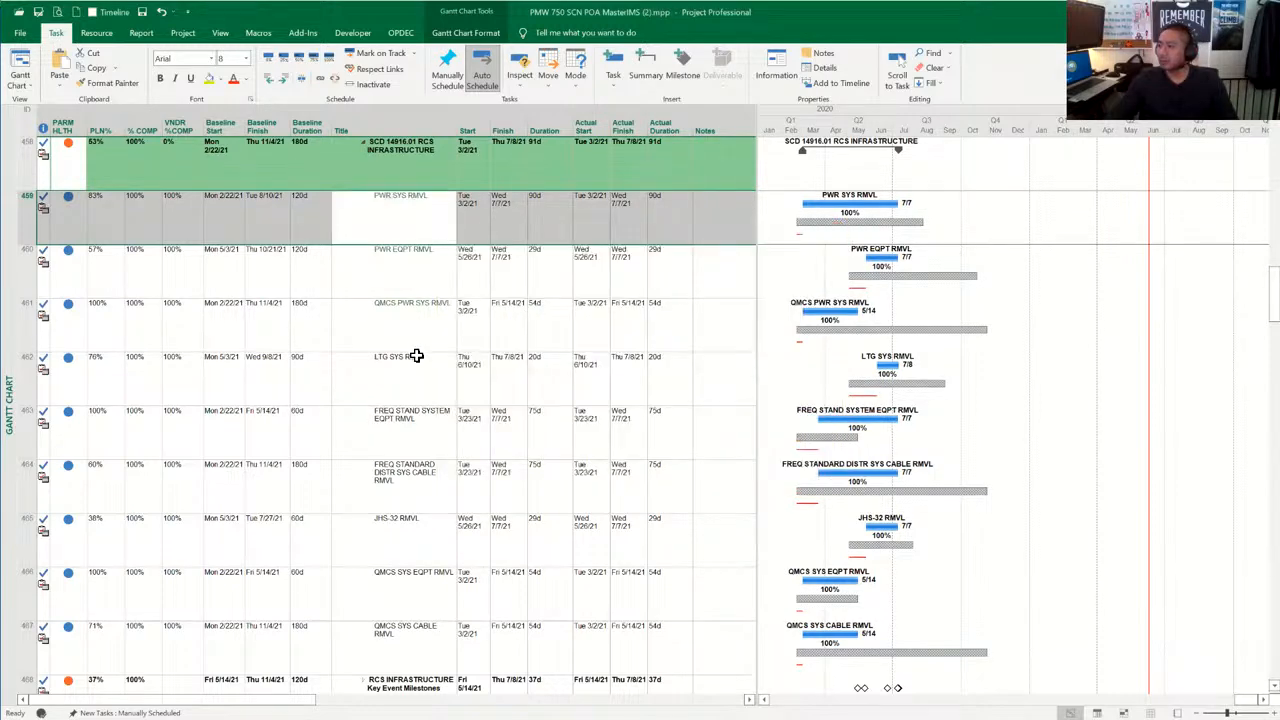
Step: Expand the SCD 15613 MOS MOD, SCD 16537 C2P TECH REFRESH and SCD 17325 OE-570A UPGRADE summary tasks to show their subtasks
{"action": "scroll", "coordinate": [420, 360], "scroll_direction": "down", "scroll_amount": 2}
{"action": "scroll", "coordinate": [427, 367], "scroll_direction": "down", "scroll_amount": 1}
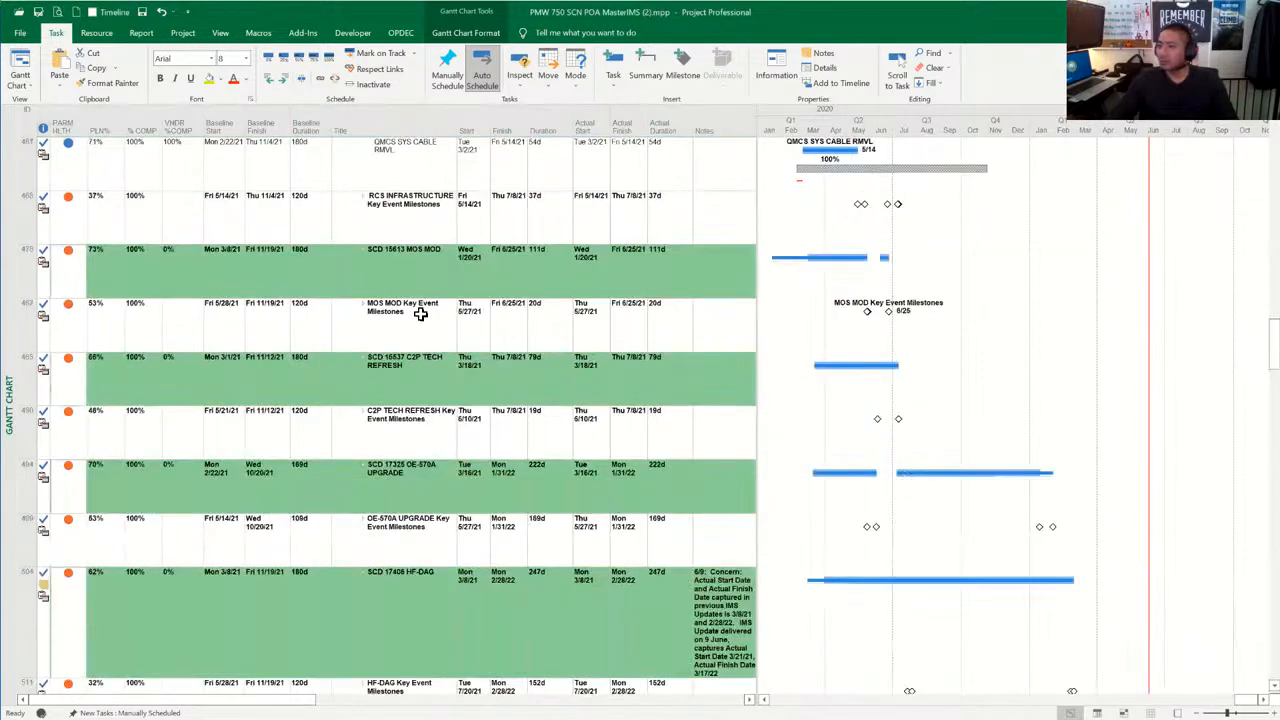
{"action": "left_click", "coordinate": [363, 252]}
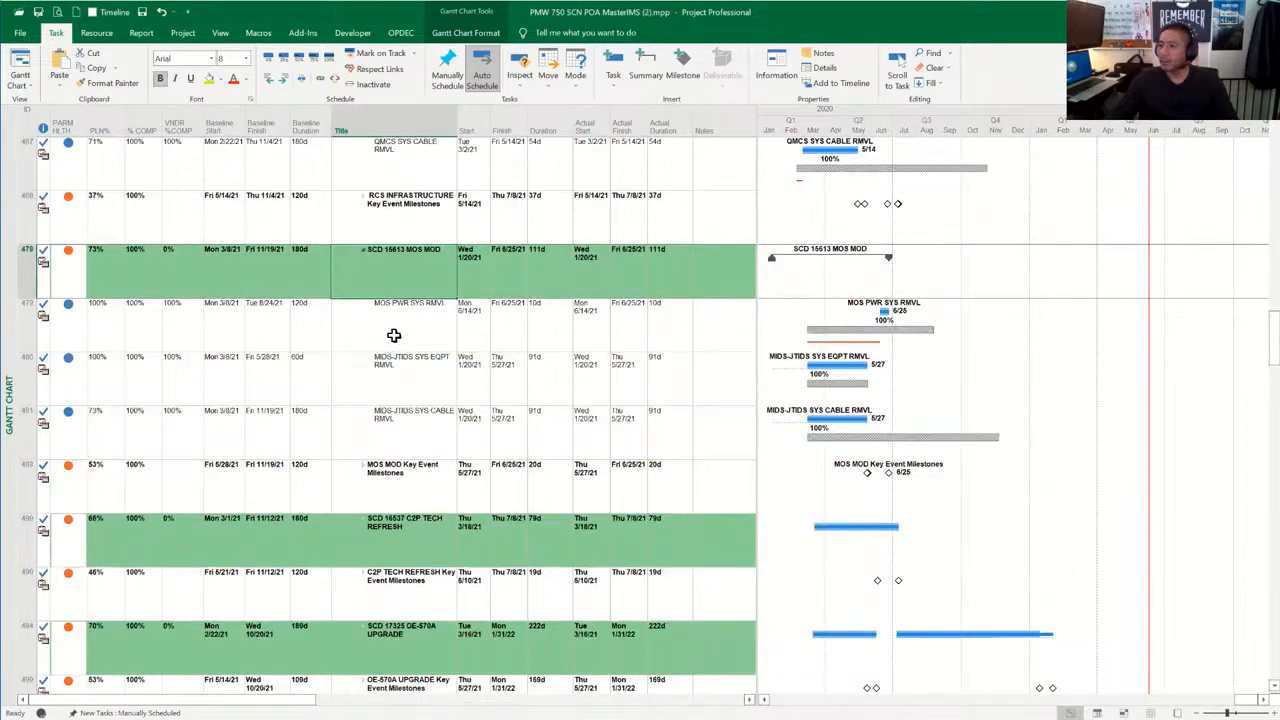
{"action": "scroll", "coordinate": [395, 341], "scroll_direction": "down", "scroll_amount": 2}
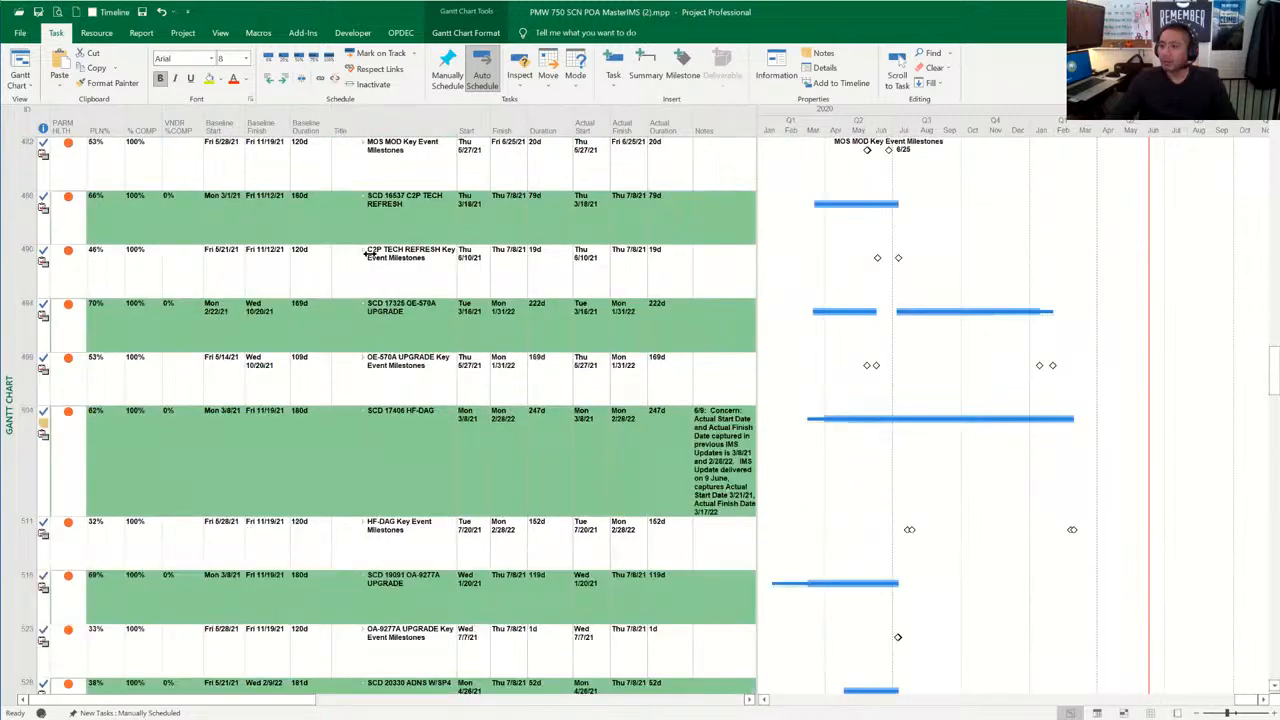
{"action": "left_click", "coordinate": [364, 198]}
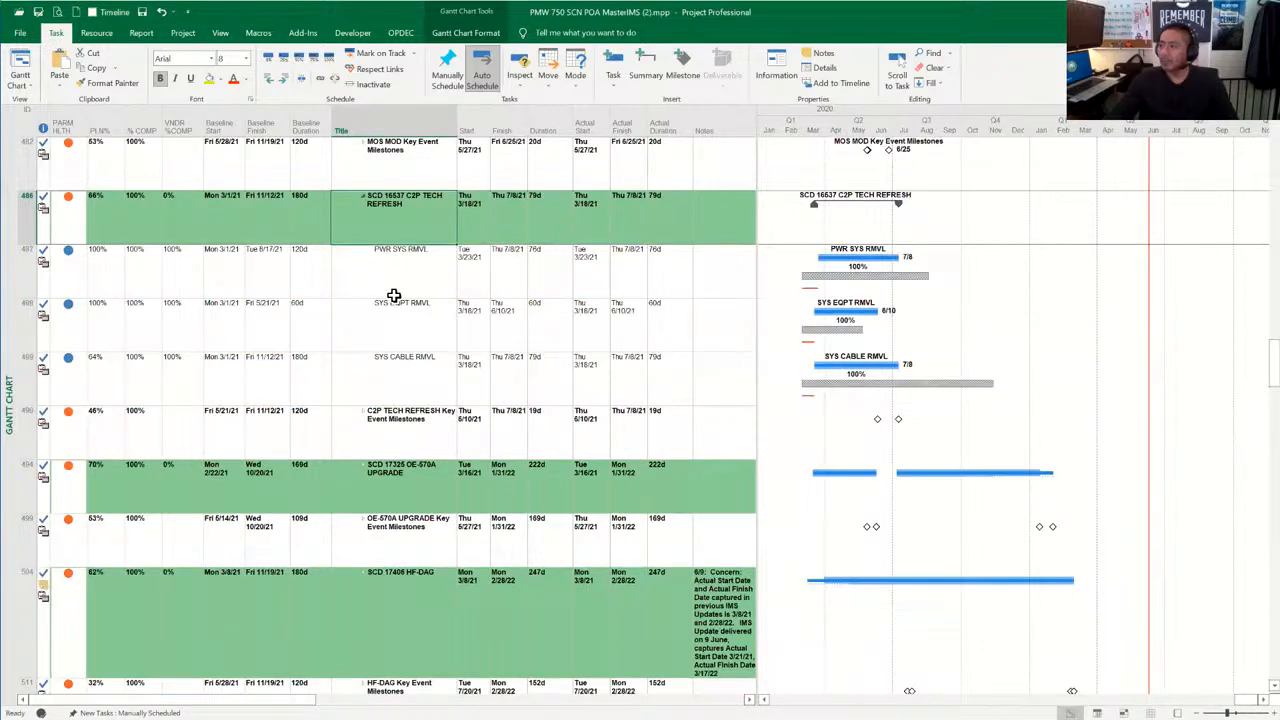
{"action": "scroll", "coordinate": [390, 285], "scroll_direction": "down", "scroll_amount": 2}
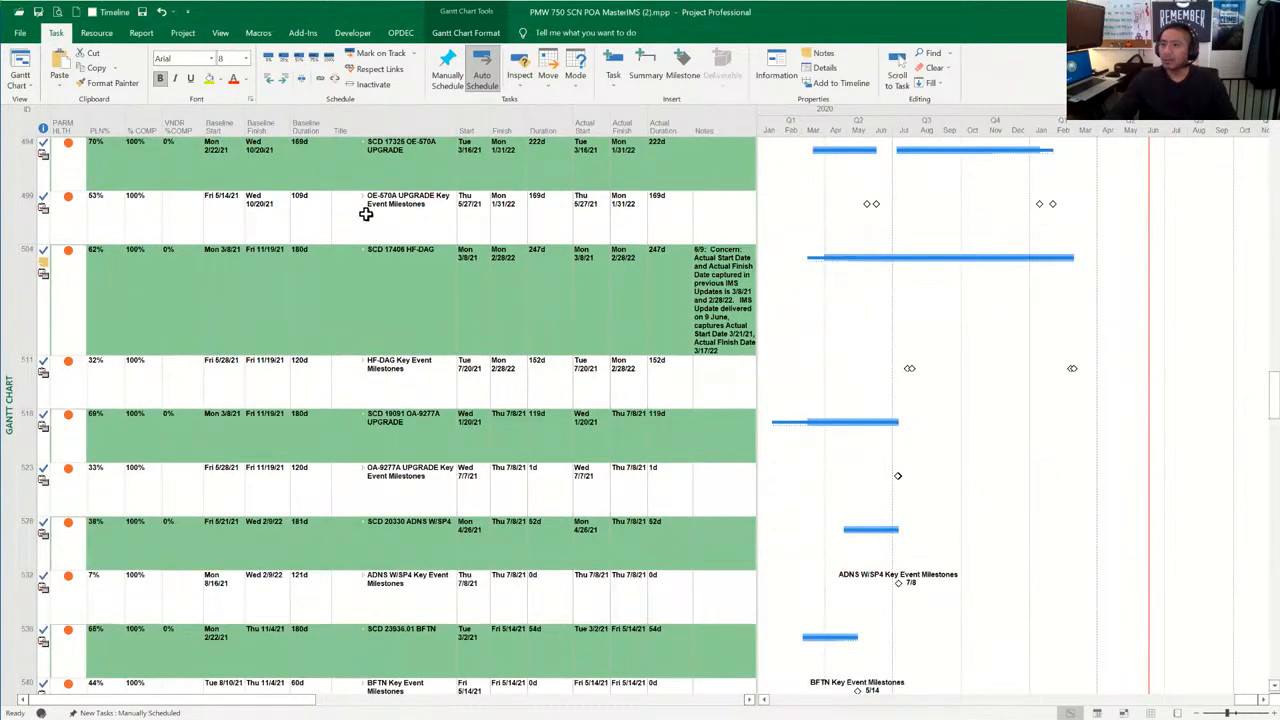
{"action": "left_click_drag", "start_coordinate": [1274, 392], "coordinate": [1274, 393]}
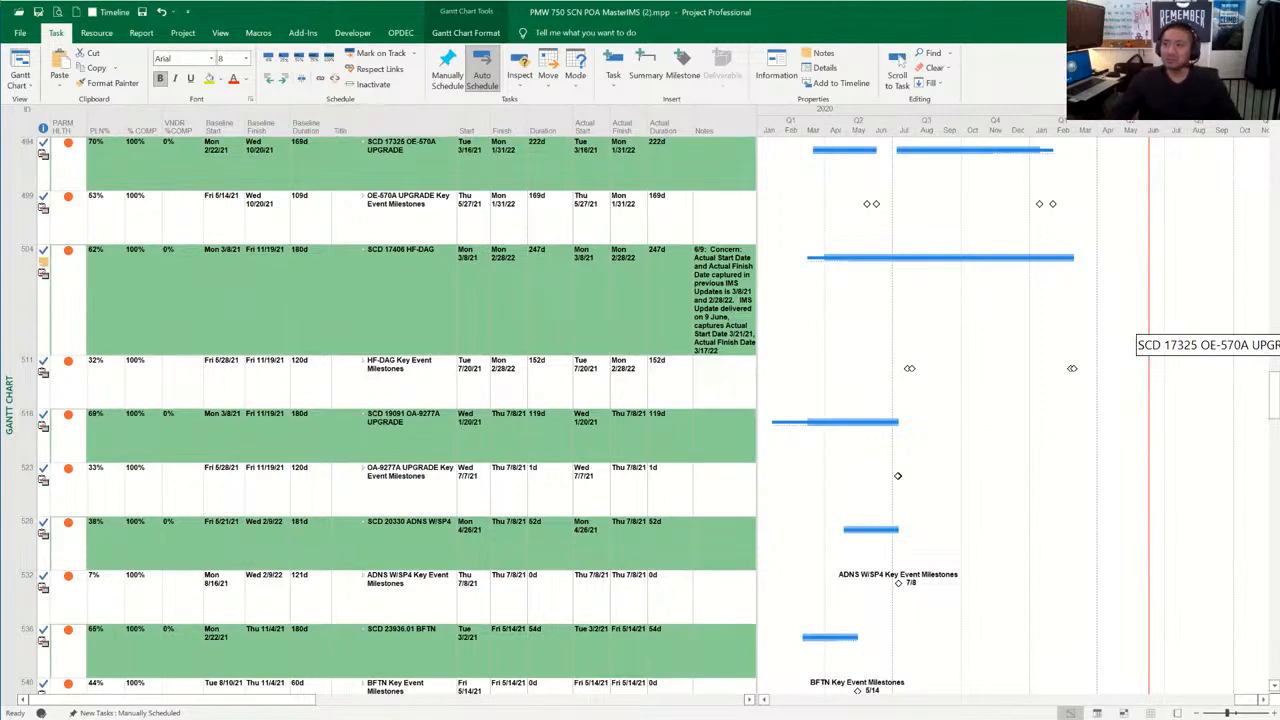
{"action": "left_click_drag", "start_coordinate": [1274, 393], "coordinate": [1274, 396]}
{"action": "left_click", "coordinate": [364, 165]}
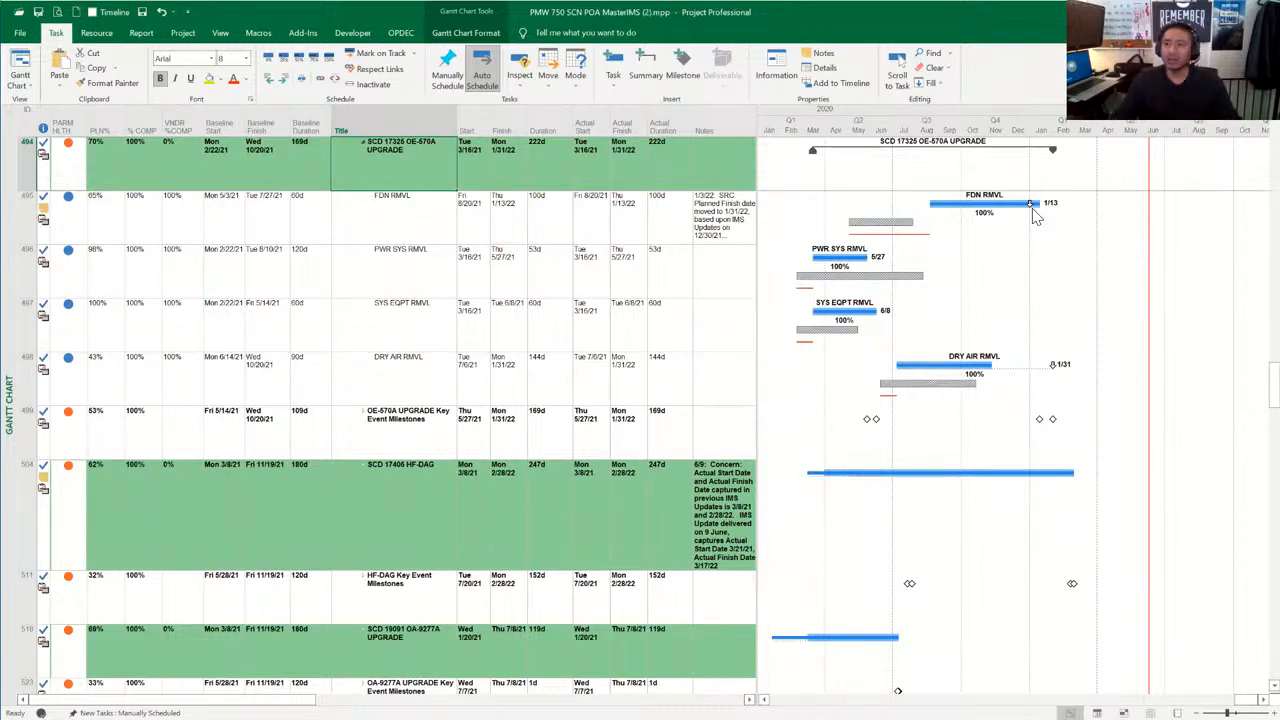
Step: Review the advanced Task Information and indicators of the FDN RMVL subtask under OE-570A UPGRADE, closing the dialog without changes
{"action": "left_click", "coordinate": [399, 211]}
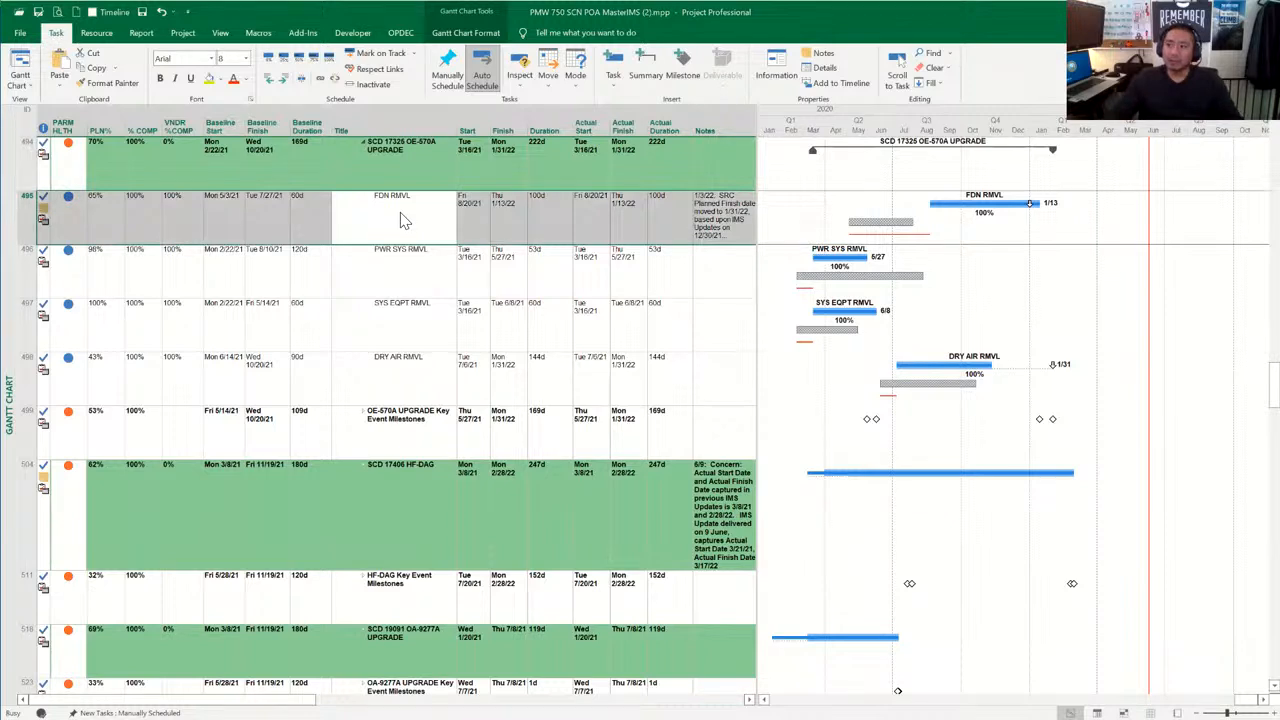
{"action": "double_click", "coordinate": [400, 212]}
{"action": "left_click_drag", "start_coordinate": [549, 236], "coordinate": [390, 318]}
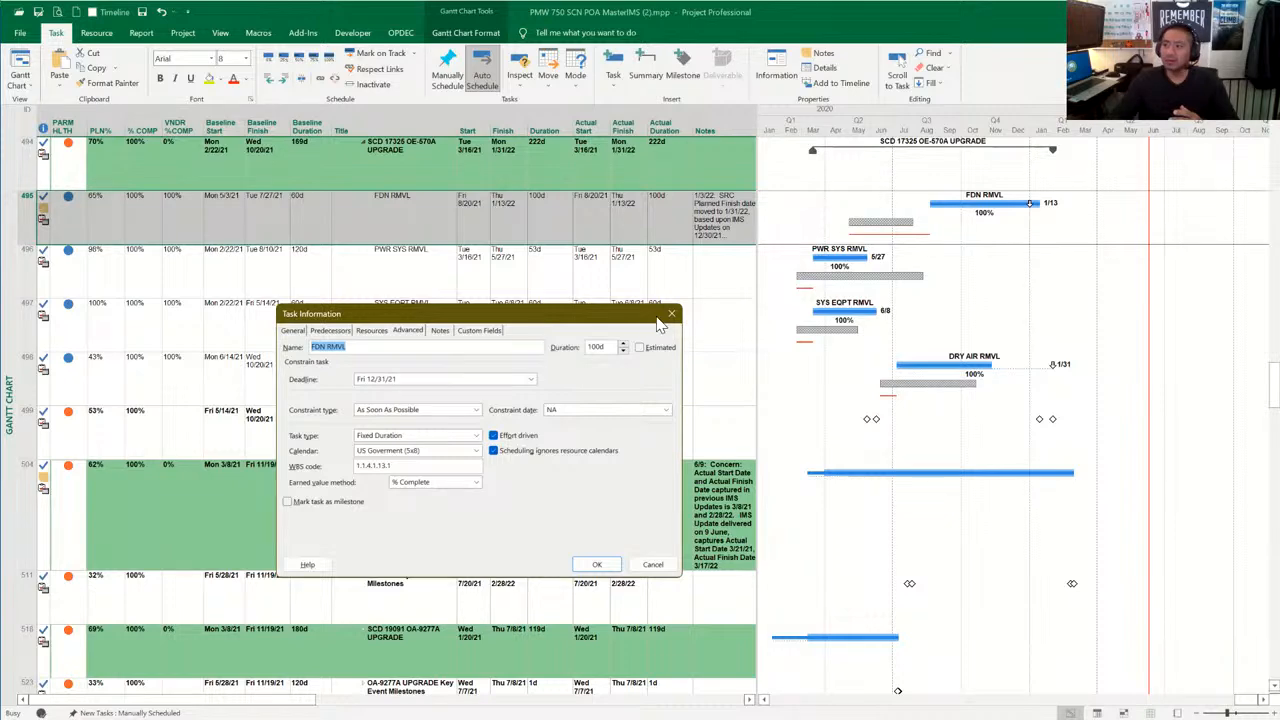
{"action": "key", "text": "Escape"}
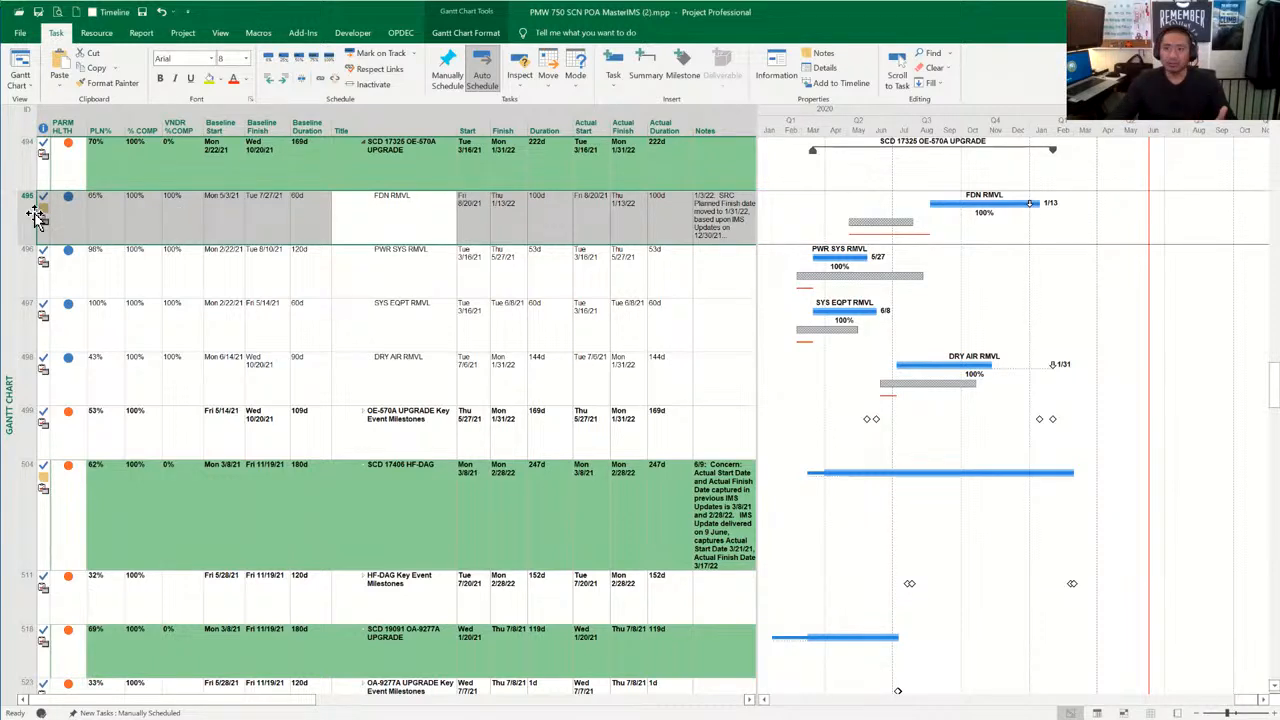
{"action": "mouse_move", "coordinate": [39, 217]}
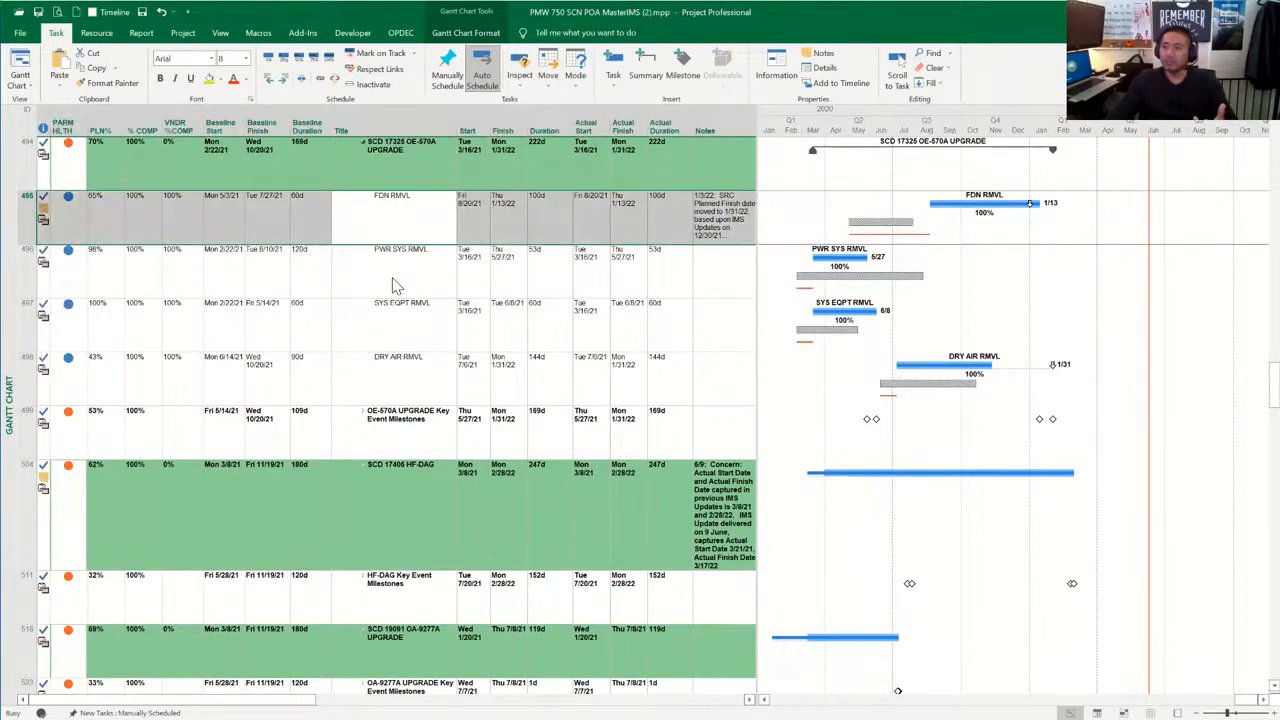
{"action": "key", "text": "shift+F2"}
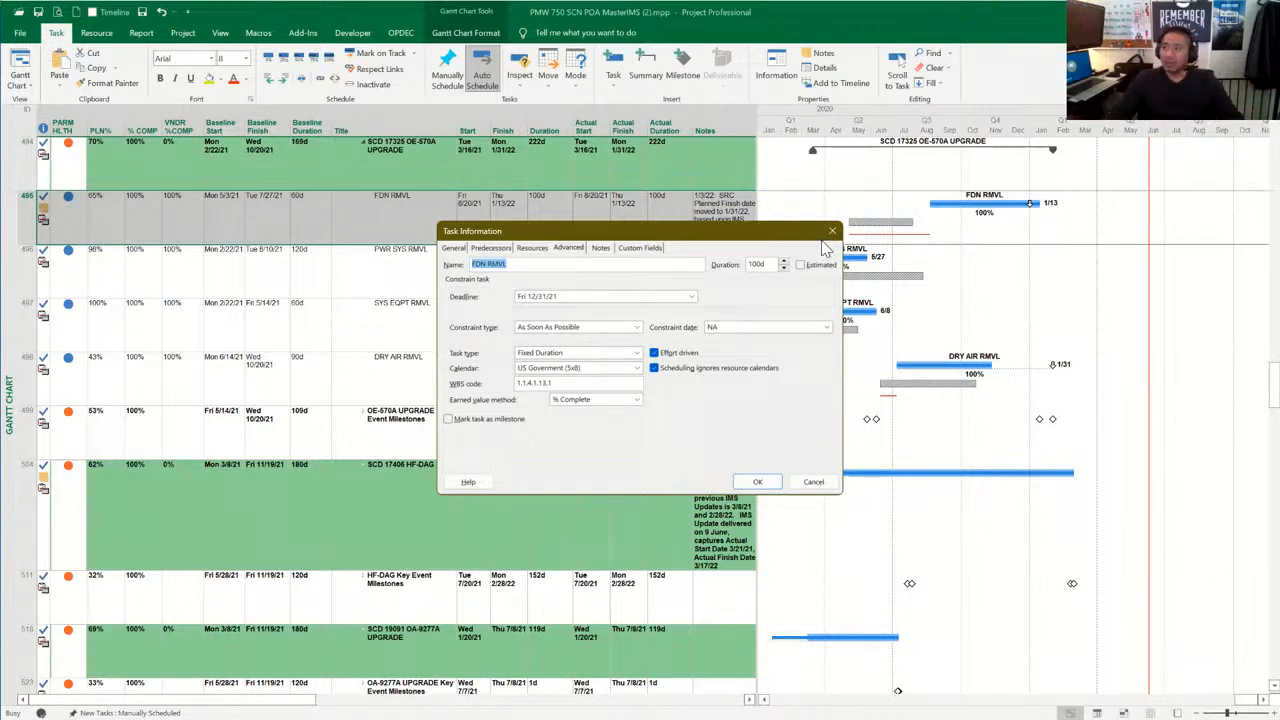
{"action": "left_click", "coordinate": [830, 231]}
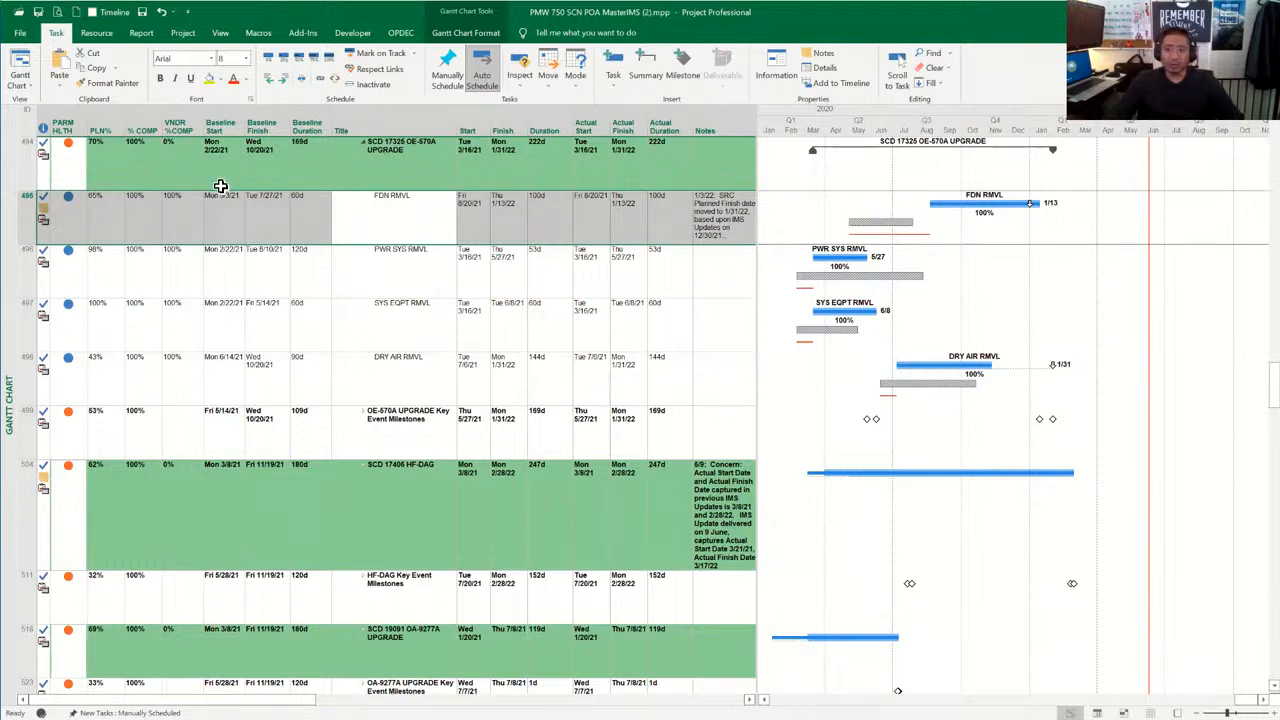
Step: Compare the Start, Finish and Duration of the FDN RMVL subtask under OE-570A UPGRADE with its Actual Start, Finish and Duration
{"action": "left_click", "coordinate": [24, 218]}
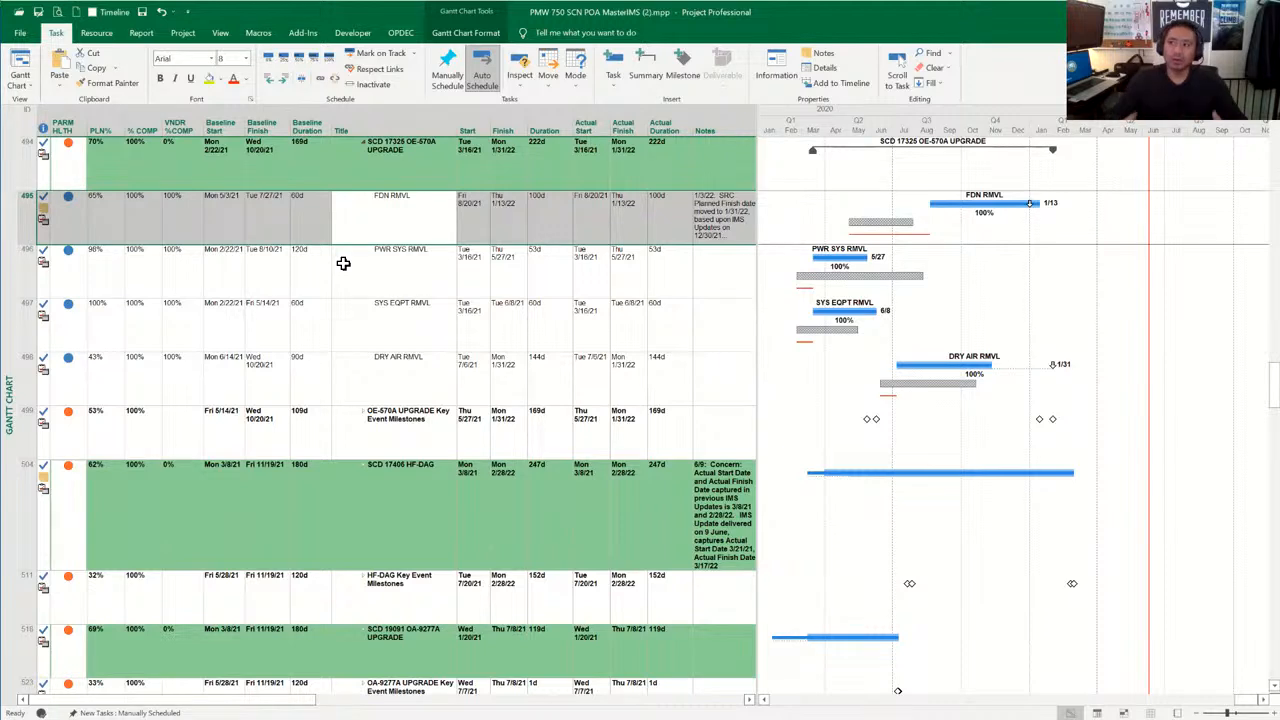
{"action": "left_click", "coordinate": [543, 220]}
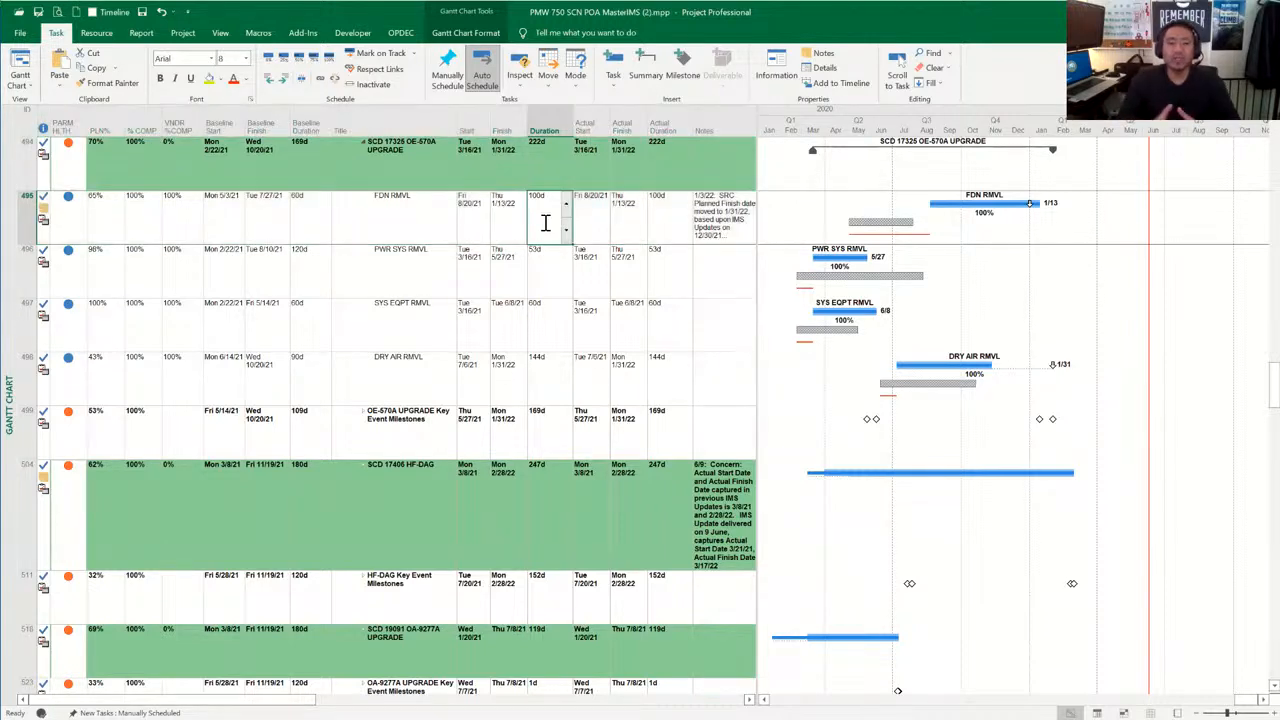
{"action": "left_click_drag", "start_coordinate": [584, 126], "coordinate": [651, 140]}
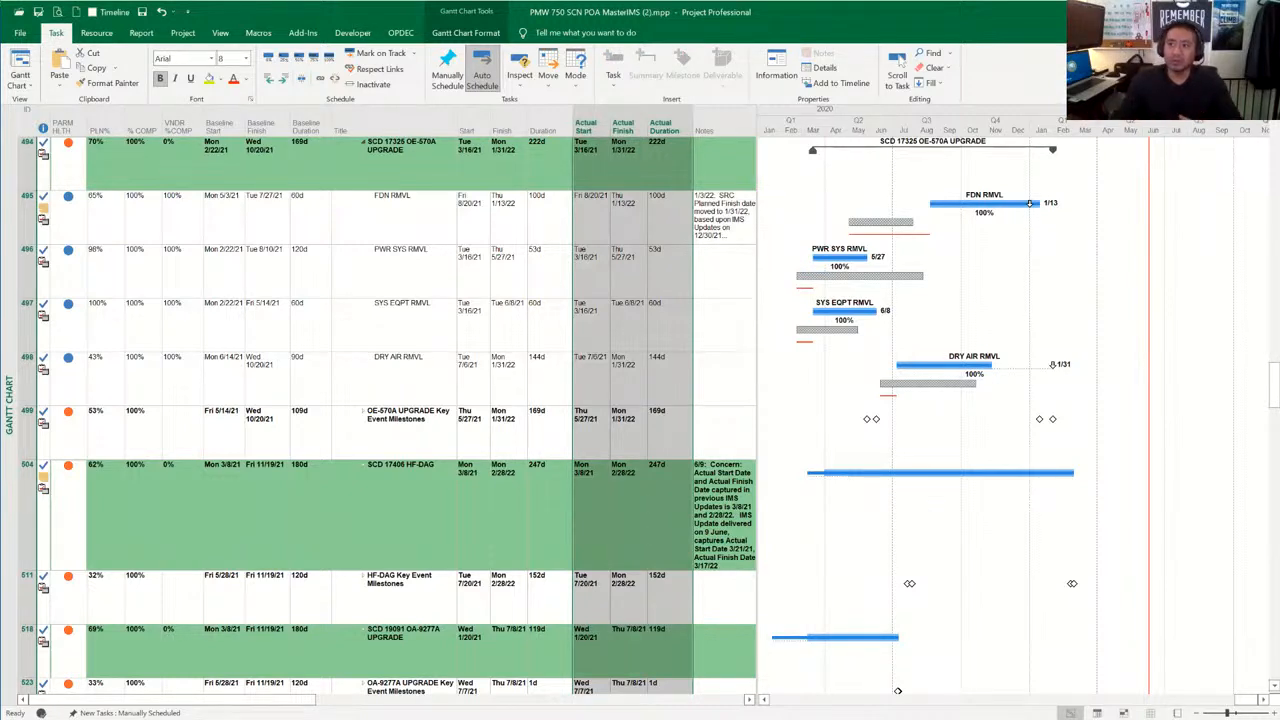
{"action": "left_click_drag", "start_coordinate": [469, 205], "coordinate": [529, 215]}
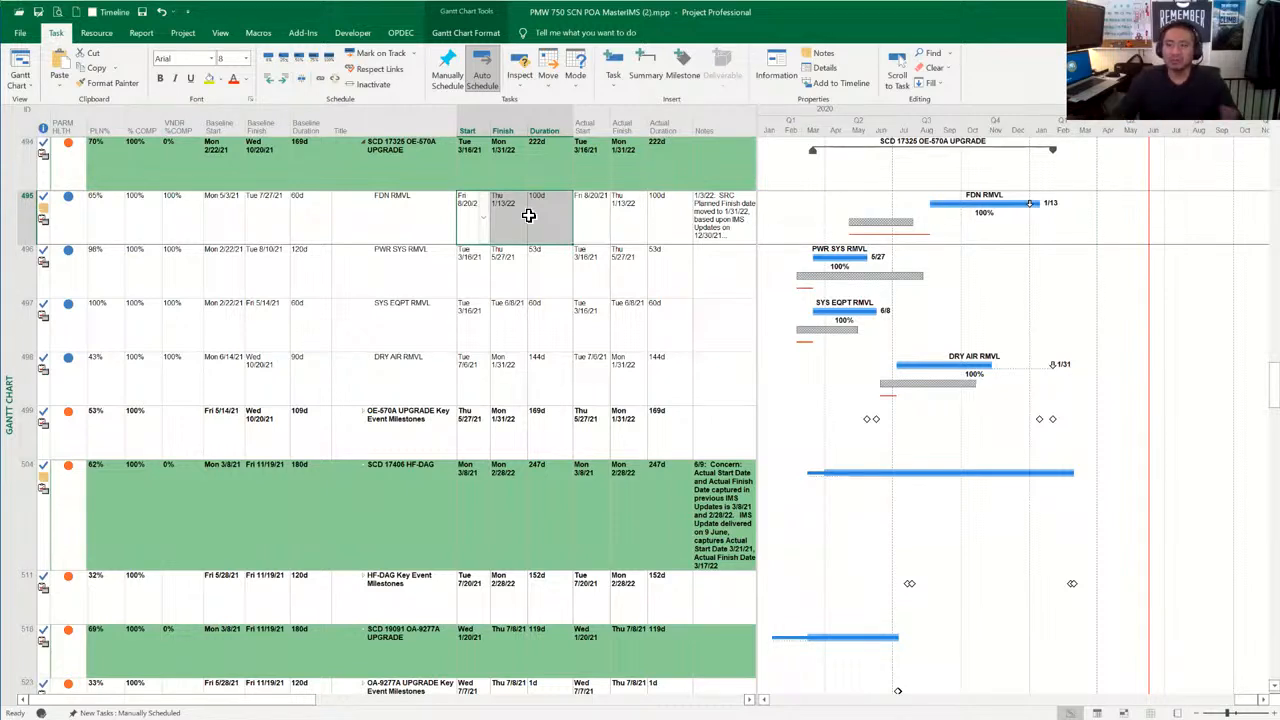
{"action": "left_click", "coordinate": [597, 222]}
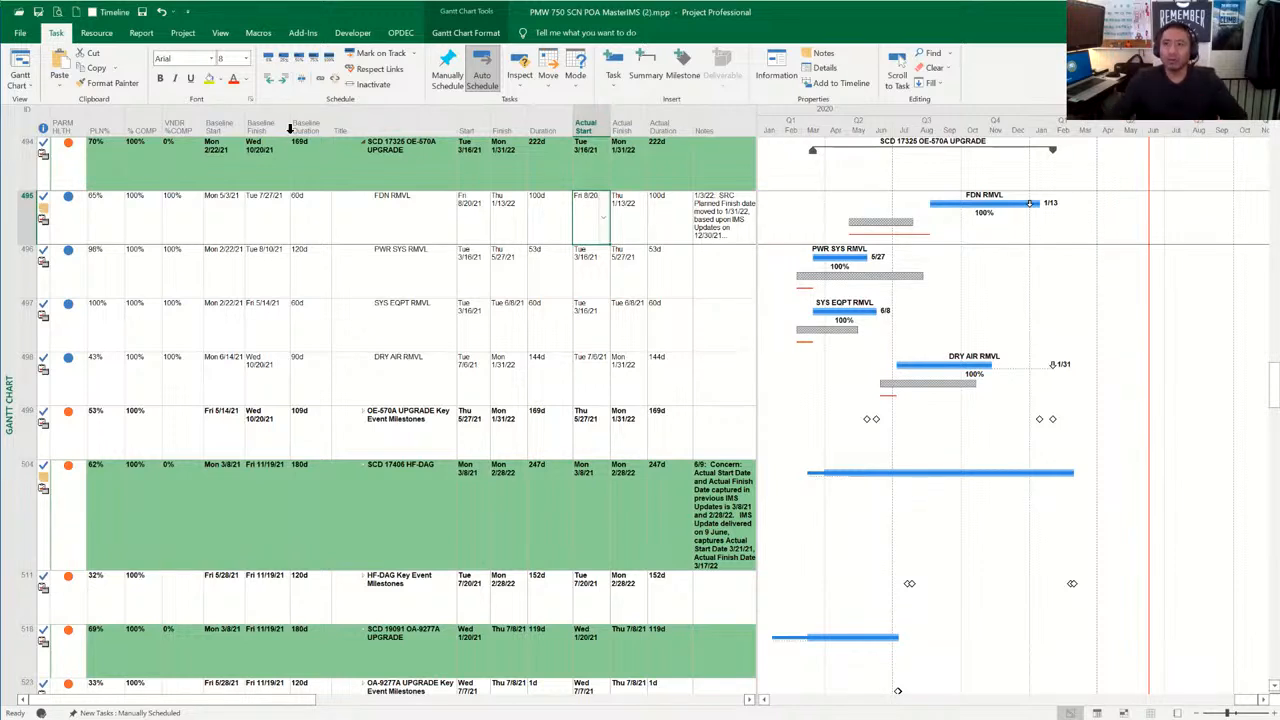
Step: Display the Burndown dashboard report for the master schedule
{"action": "left_click", "coordinate": [148, 34]}
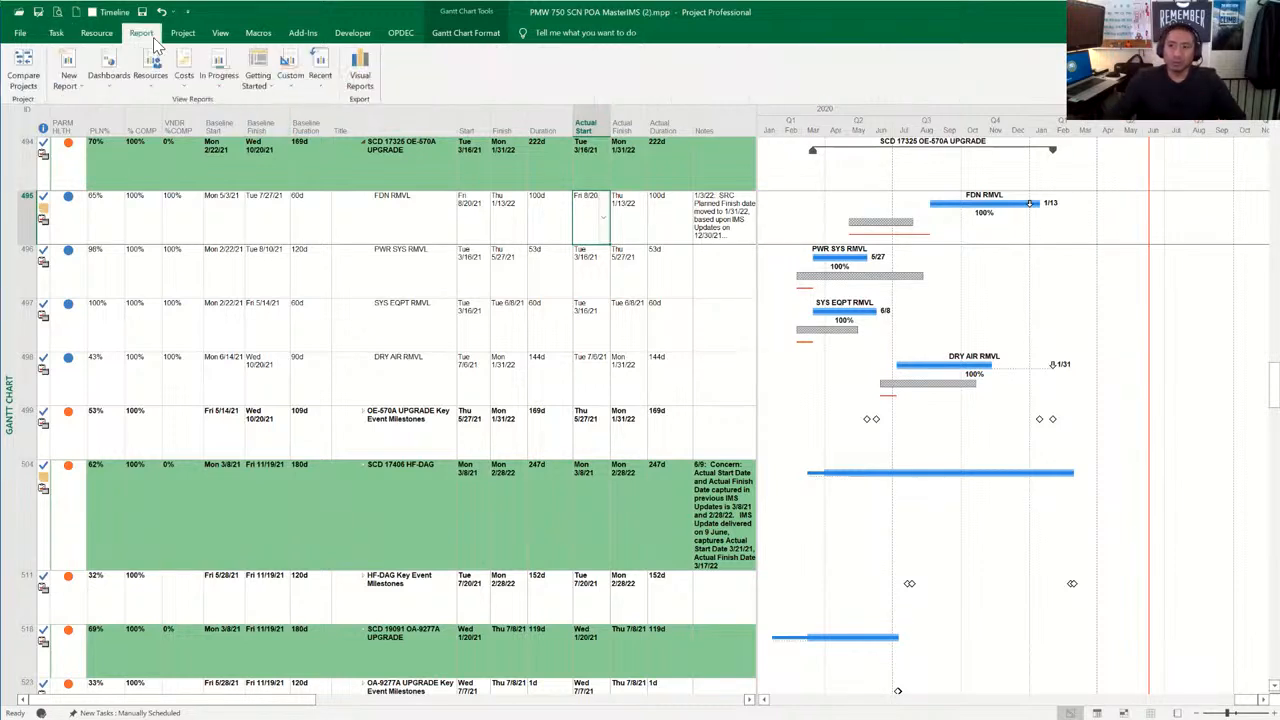
{"action": "left_click", "coordinate": [104, 87]}
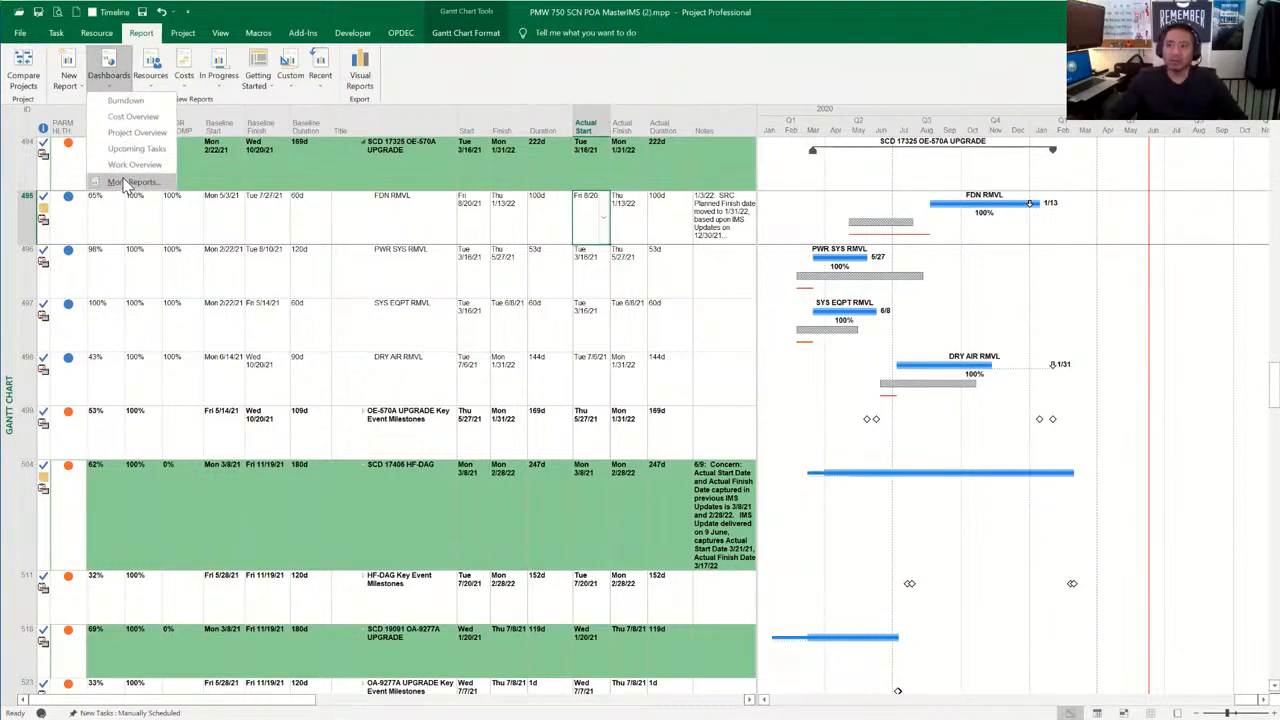
{"action": "left_click", "coordinate": [130, 100]}
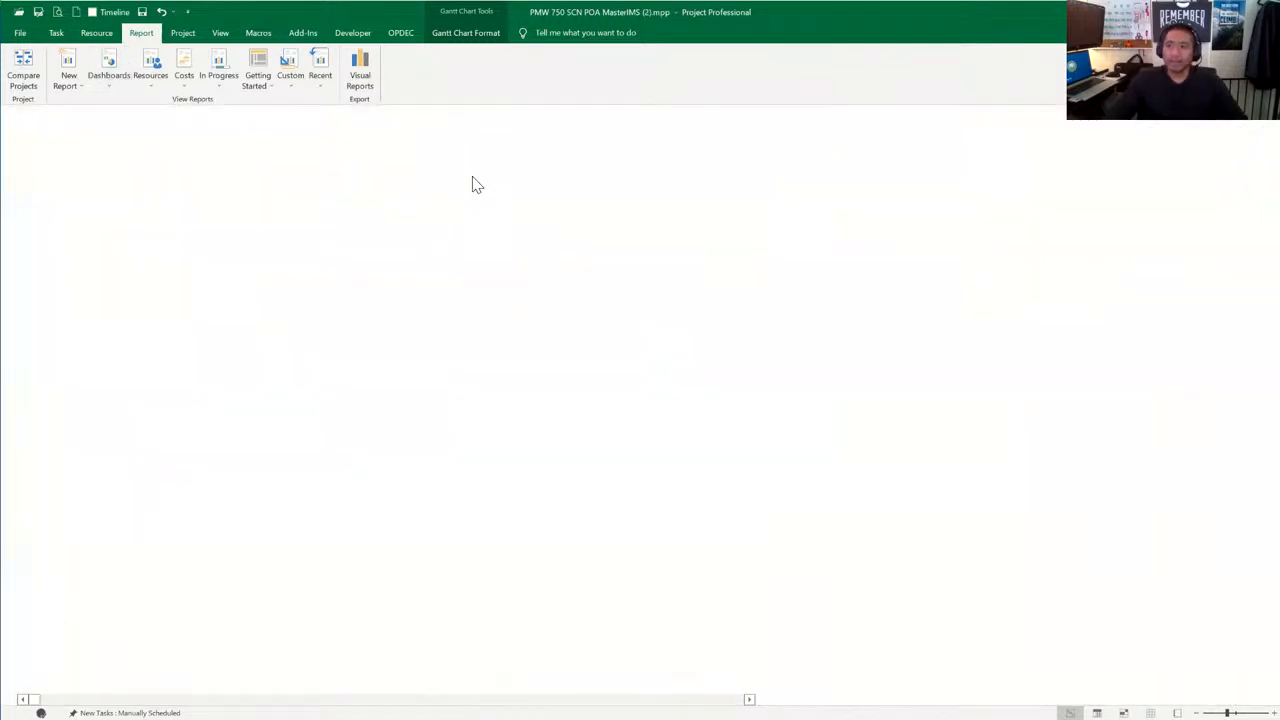
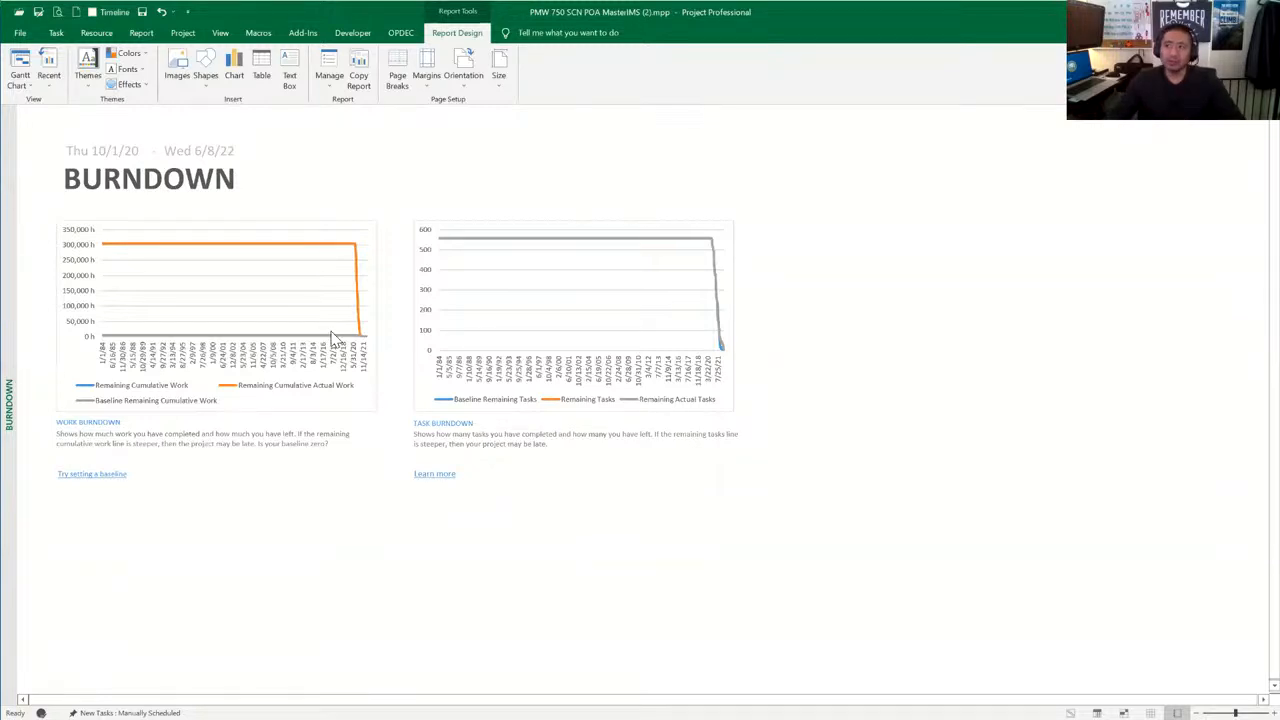
Step: Look at the Inspect Schedule options of the OPDEC add-in, including IPM, DCMA 14-Point and DECM, without running any check
{"action": "left_click", "coordinate": [401, 33]}
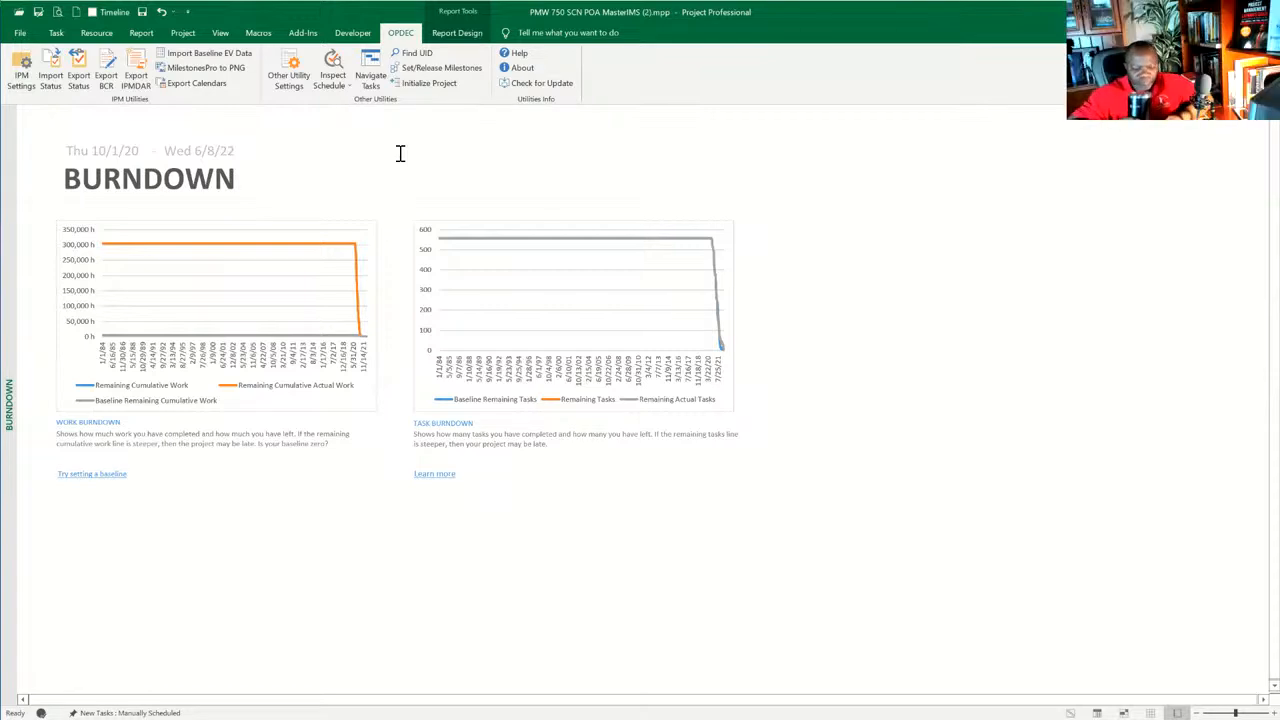
{"action": "left_click", "coordinate": [334, 86]}
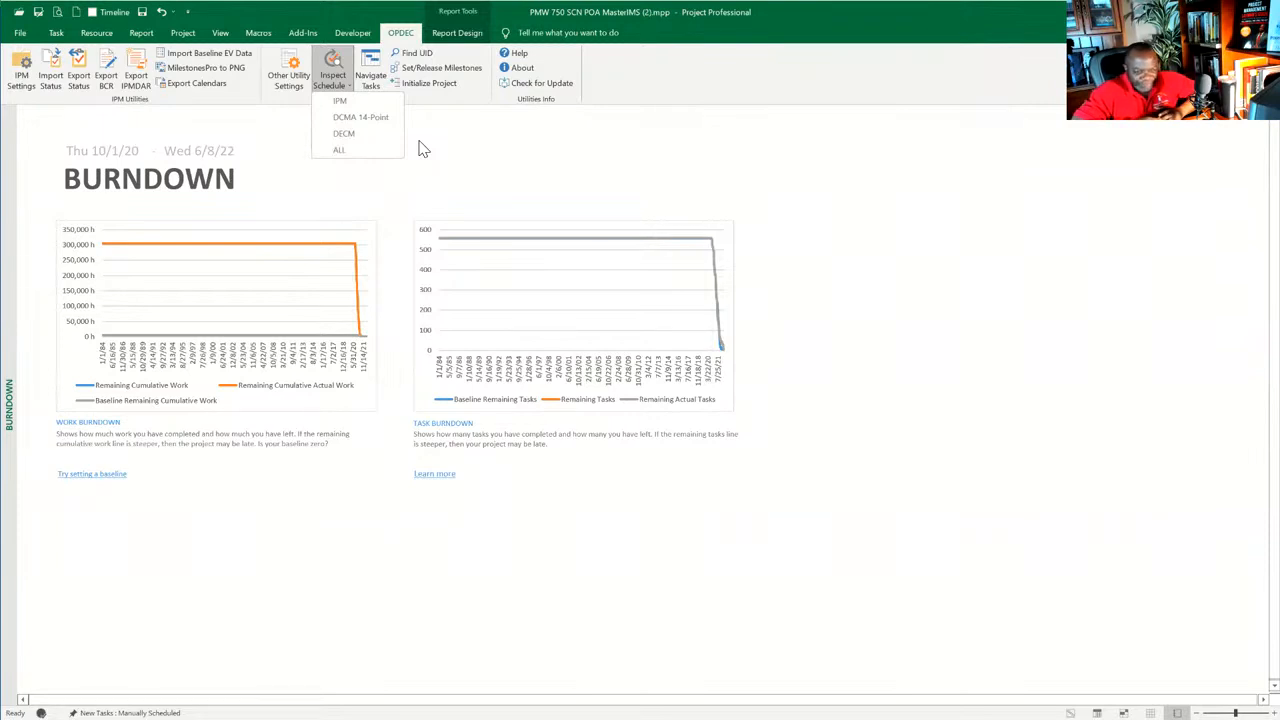
{"action": "left_click", "coordinate": [474, 133]}
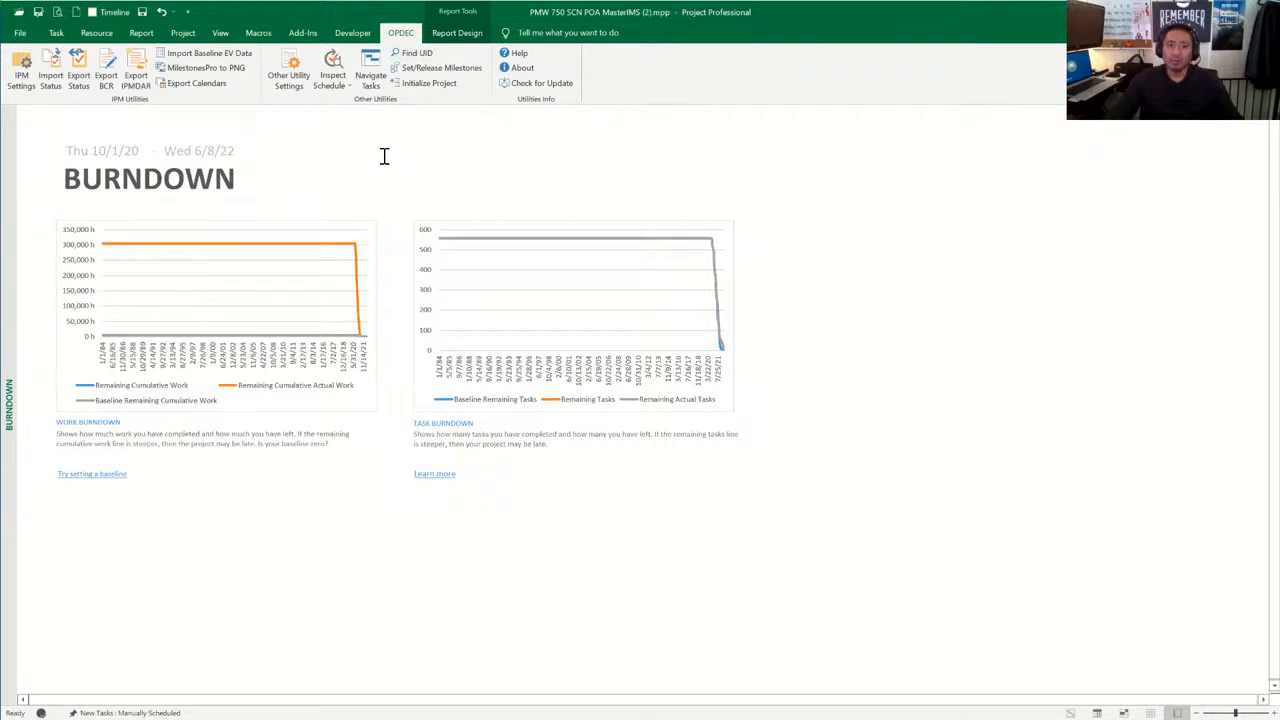
{"action": "left_click", "coordinate": [340, 86]}
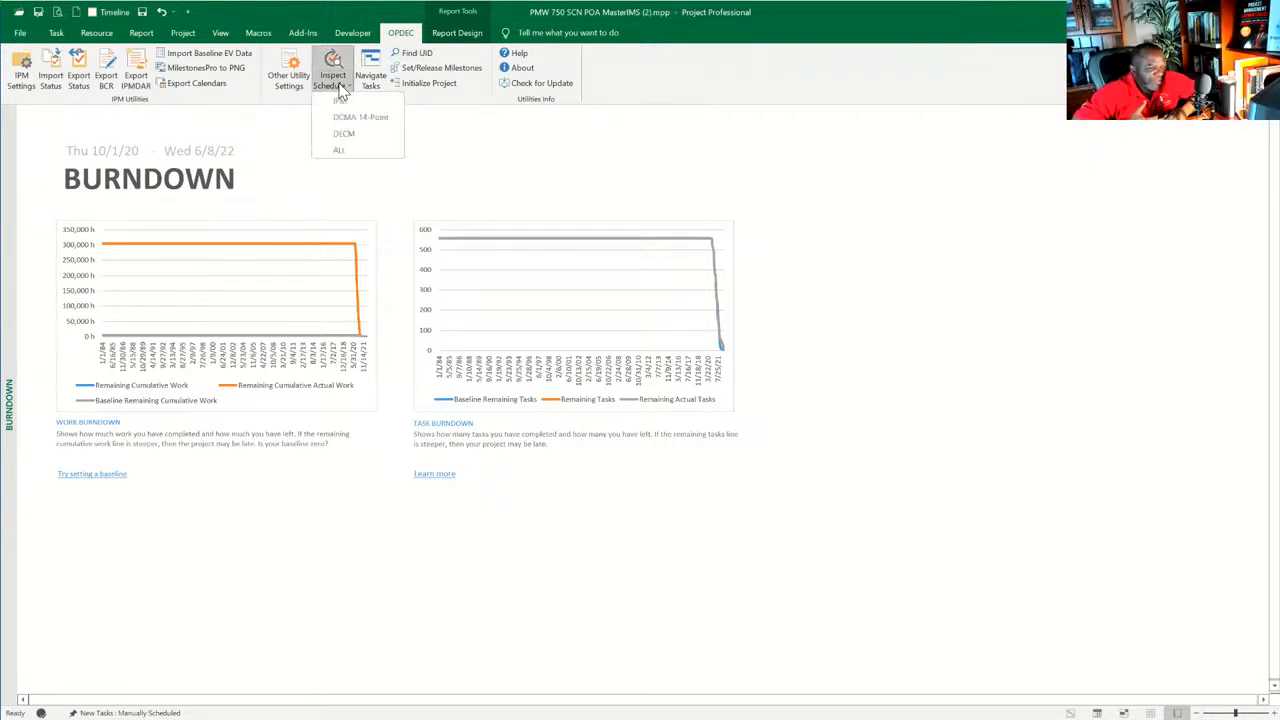
{"action": "left_click", "coordinate": [294, 143]}
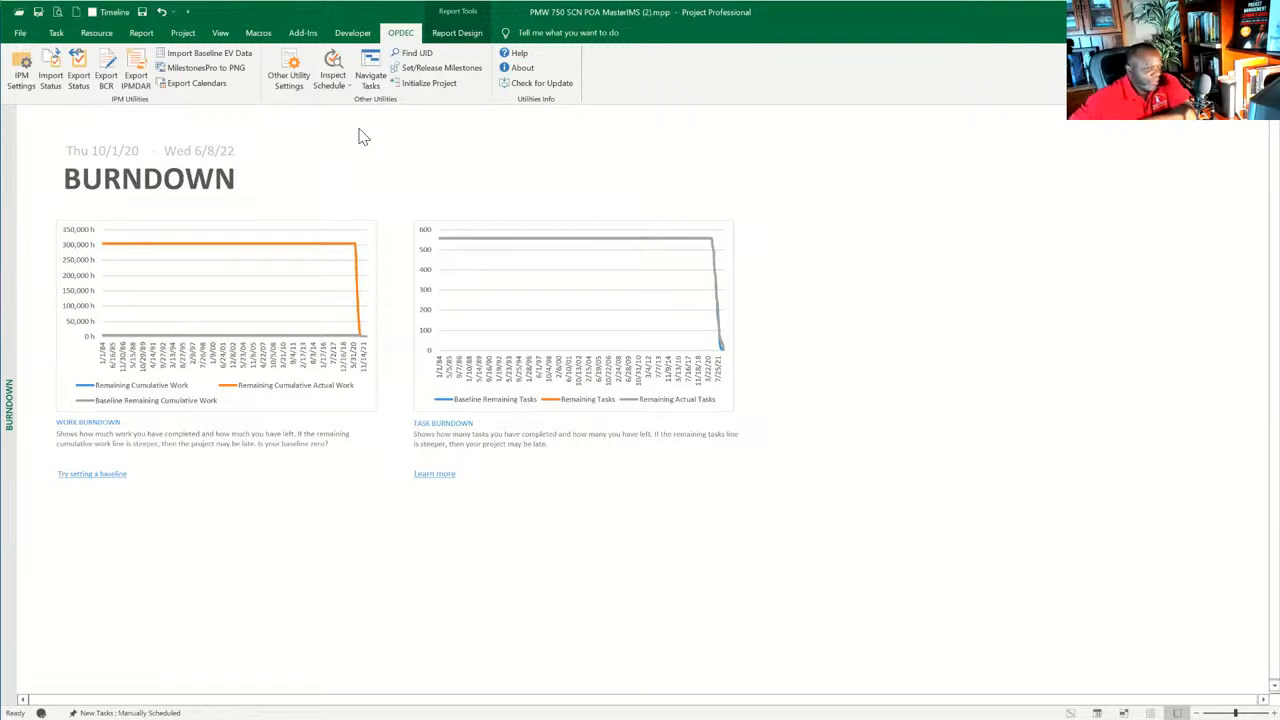
Step: Open the recent project Agile Project Plan Template MS Project.mpp and widen its task table to reveal columns through Resource Names
{"action": "left_click", "coordinate": [20, 33]}
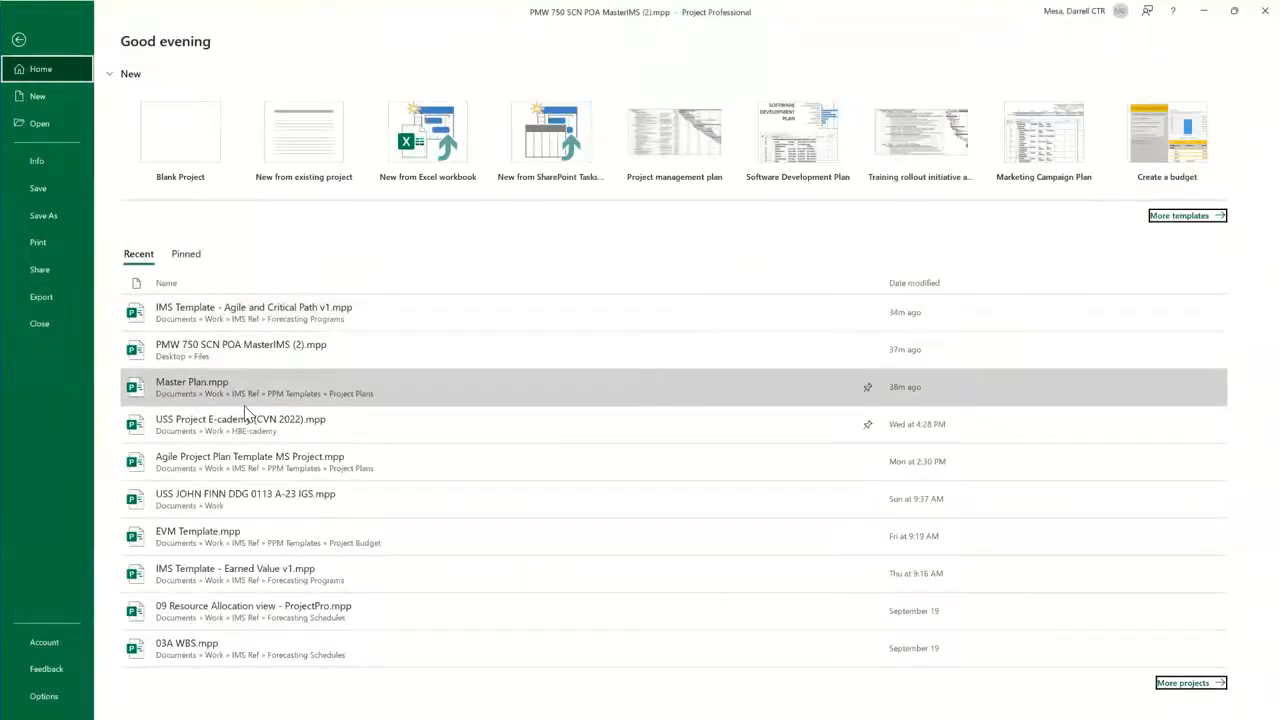
{"action": "left_click", "coordinate": [295, 470]}
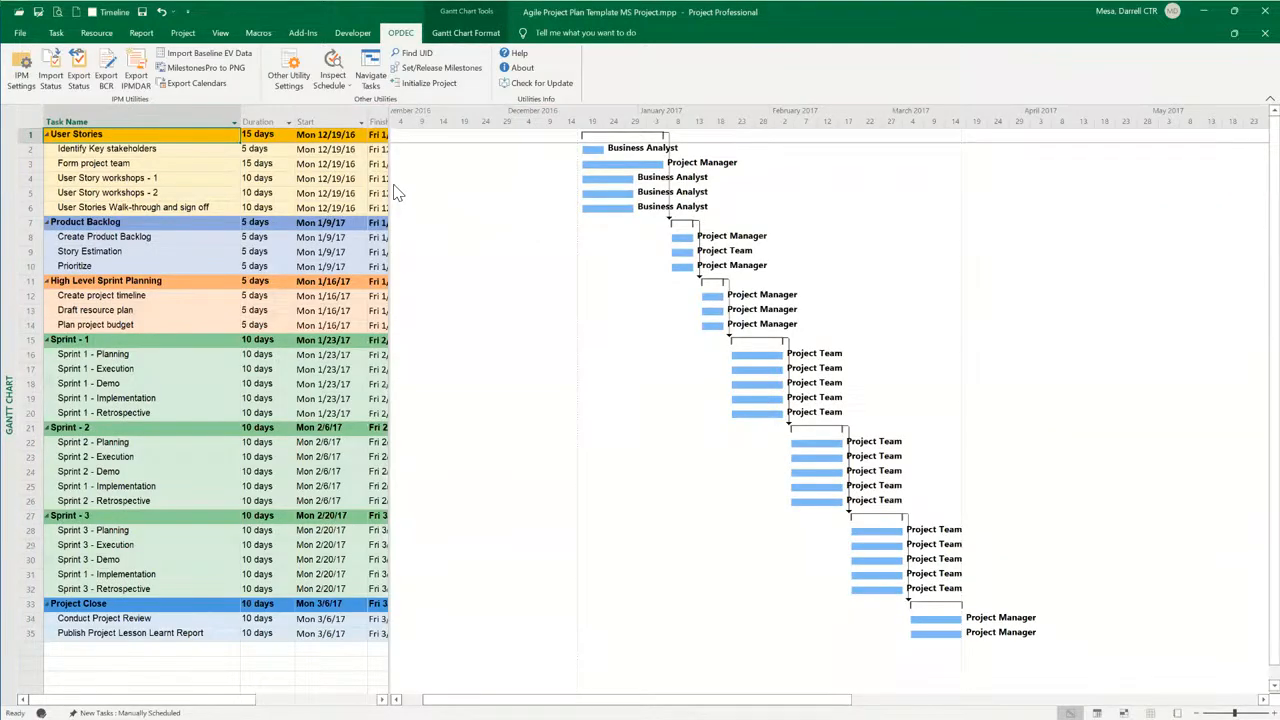
{"action": "left_click_drag", "start_coordinate": [388, 187], "coordinate": [592, 214]}
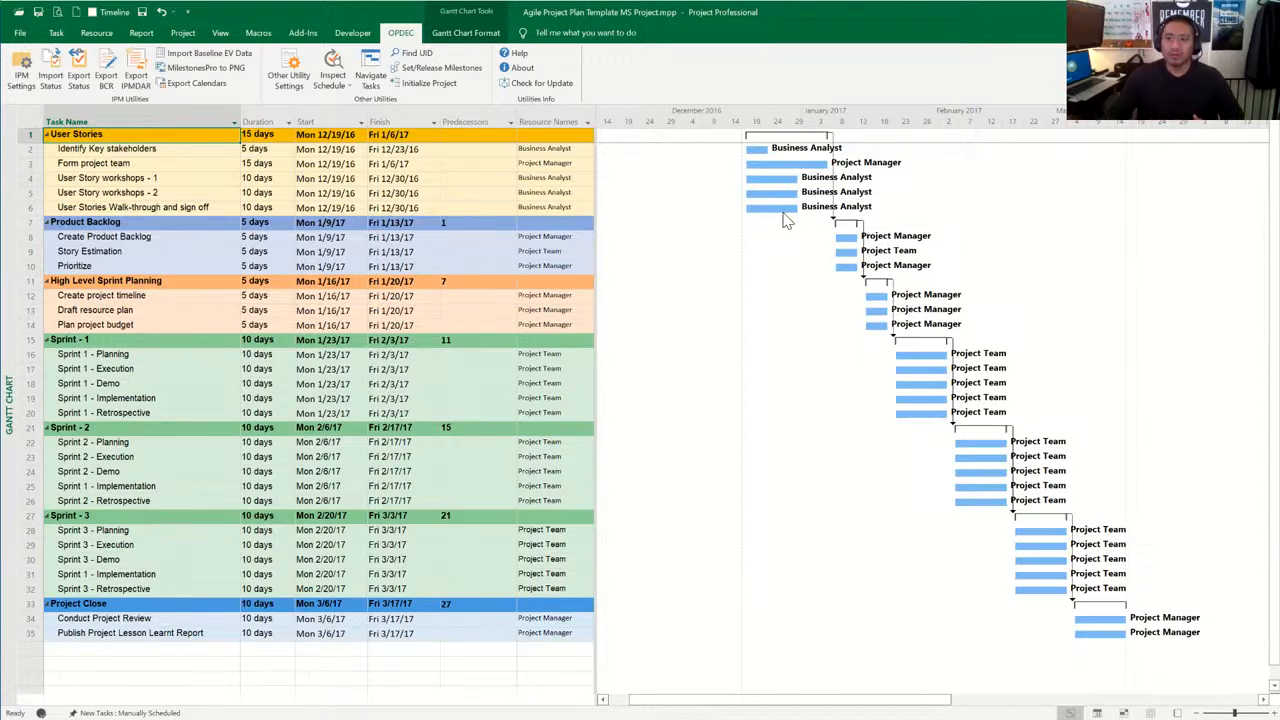
Step: Insert a task above Story Estimation in the Product Backlog group and name it "Delay due SW not delivered on time"
{"action": "left_click", "coordinate": [100, 240]}
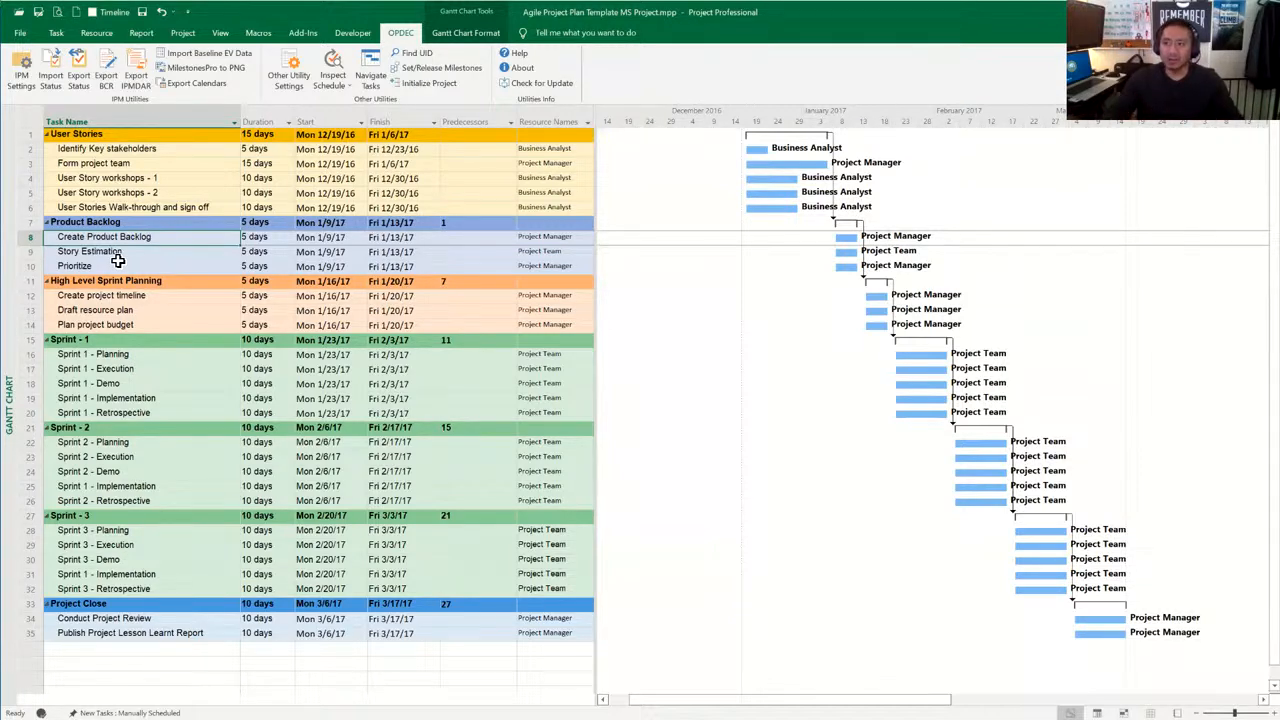
{"action": "left_click", "coordinate": [30, 252]}
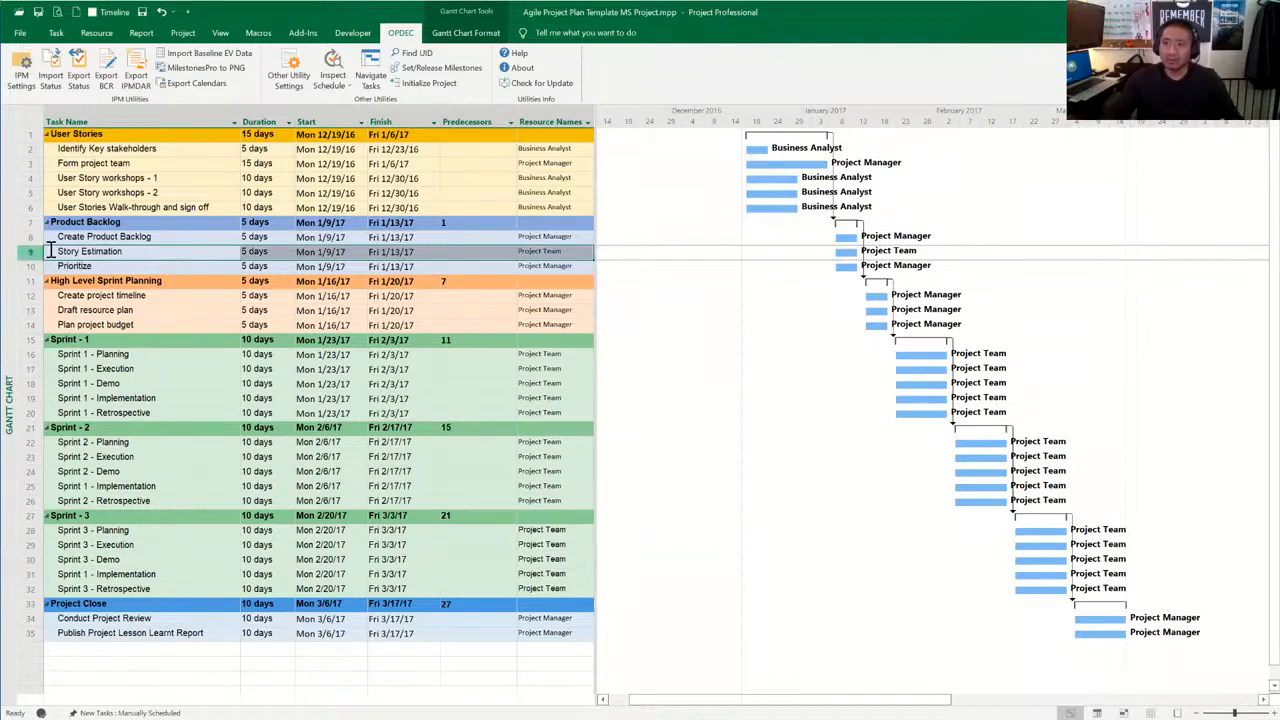
{"action": "right_click", "coordinate": [52, 253]}
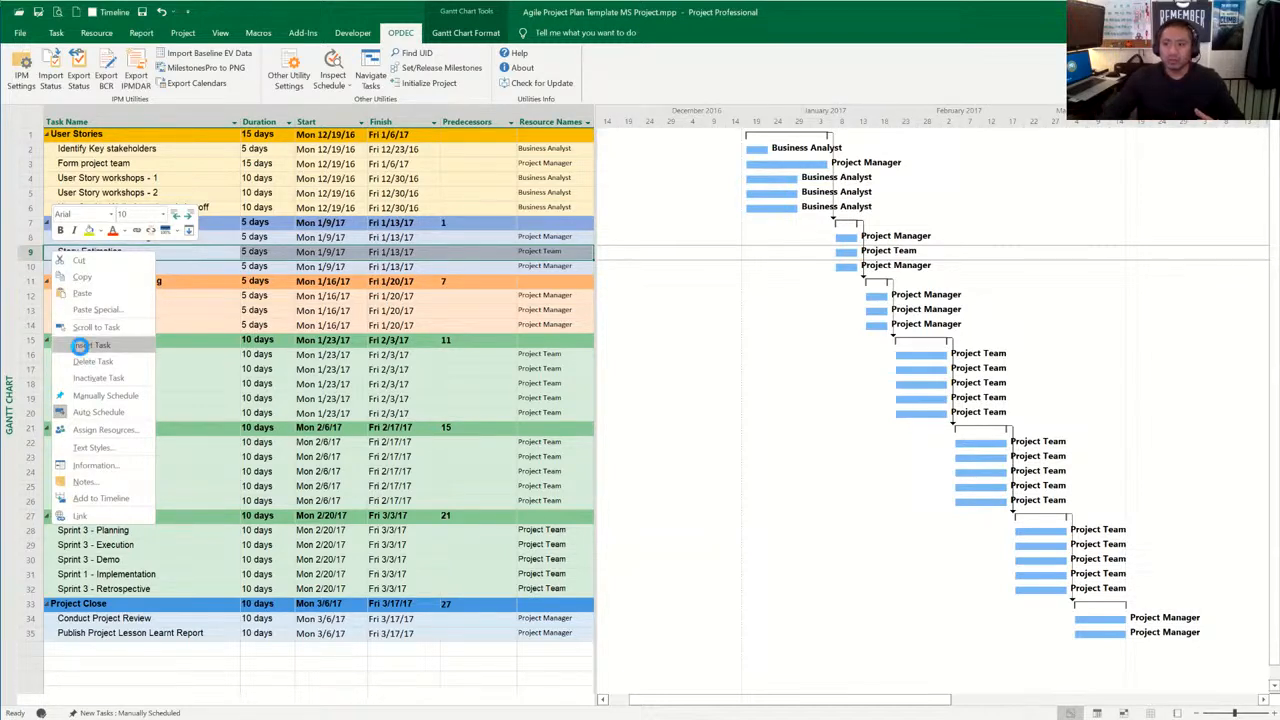
{"action": "left_click", "coordinate": [88, 345]}
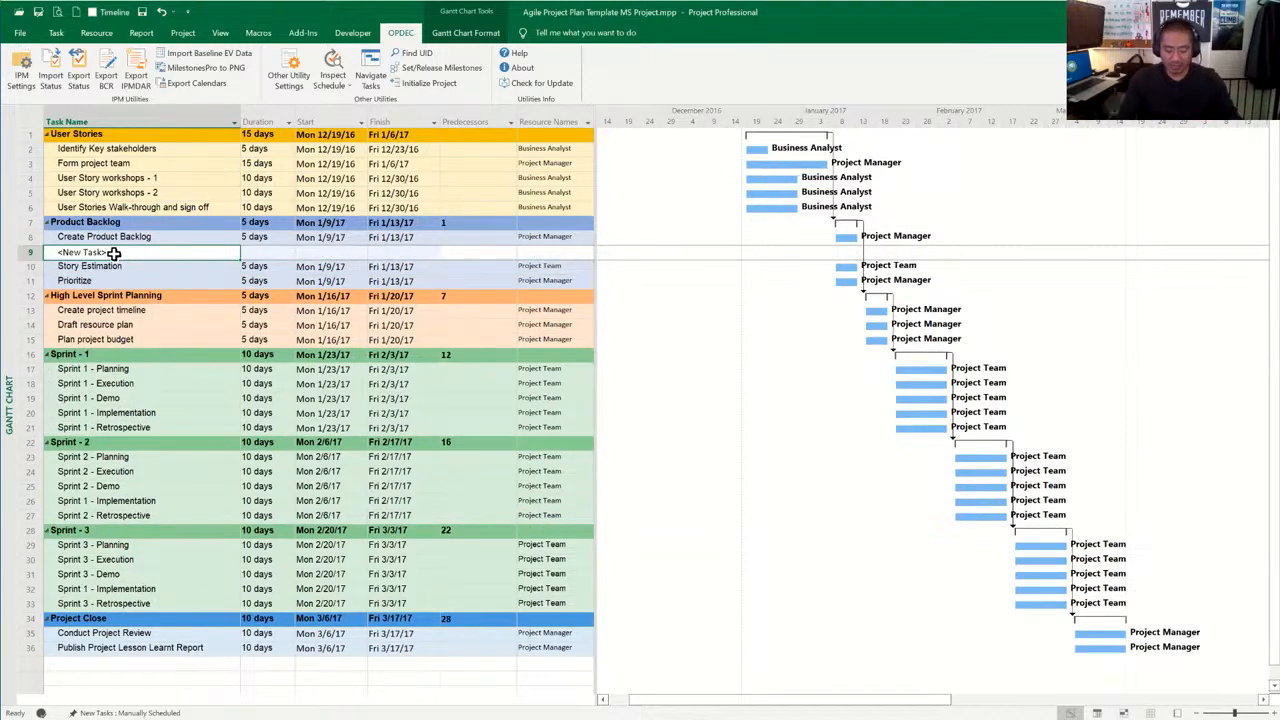
{"action": "type", "text": "Del"}
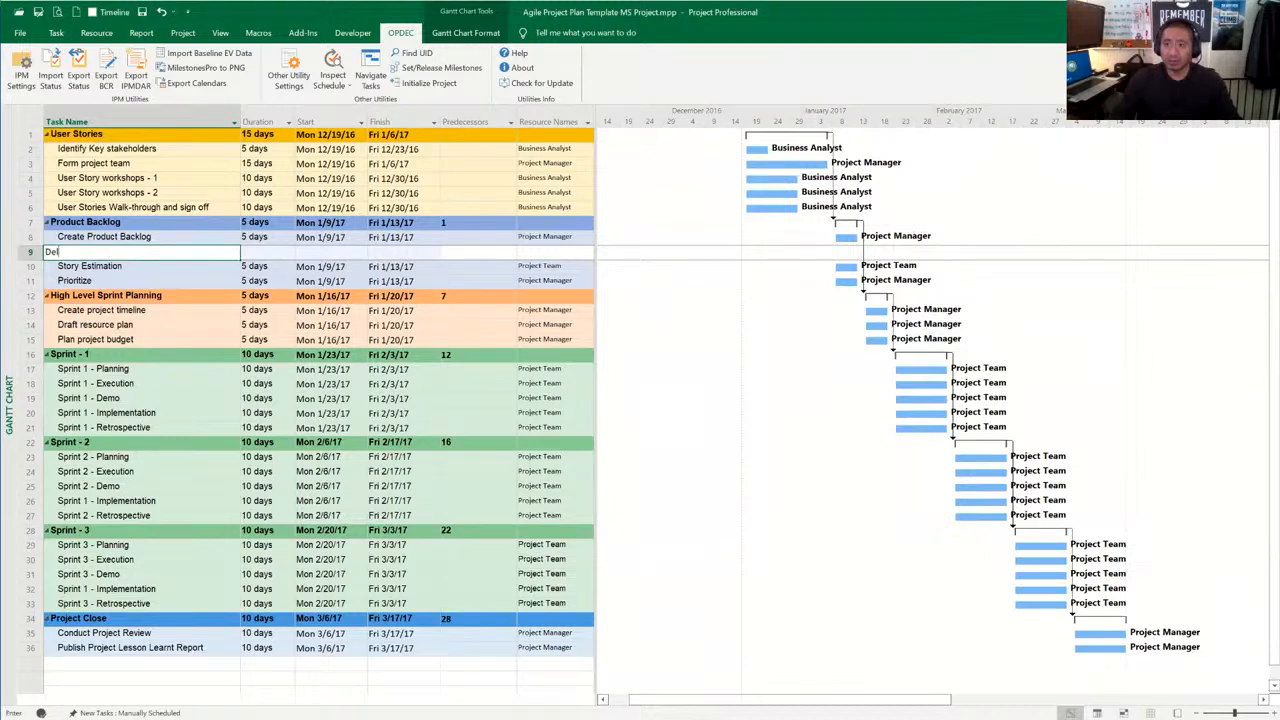
{"action": "type", "text": "ay due"}
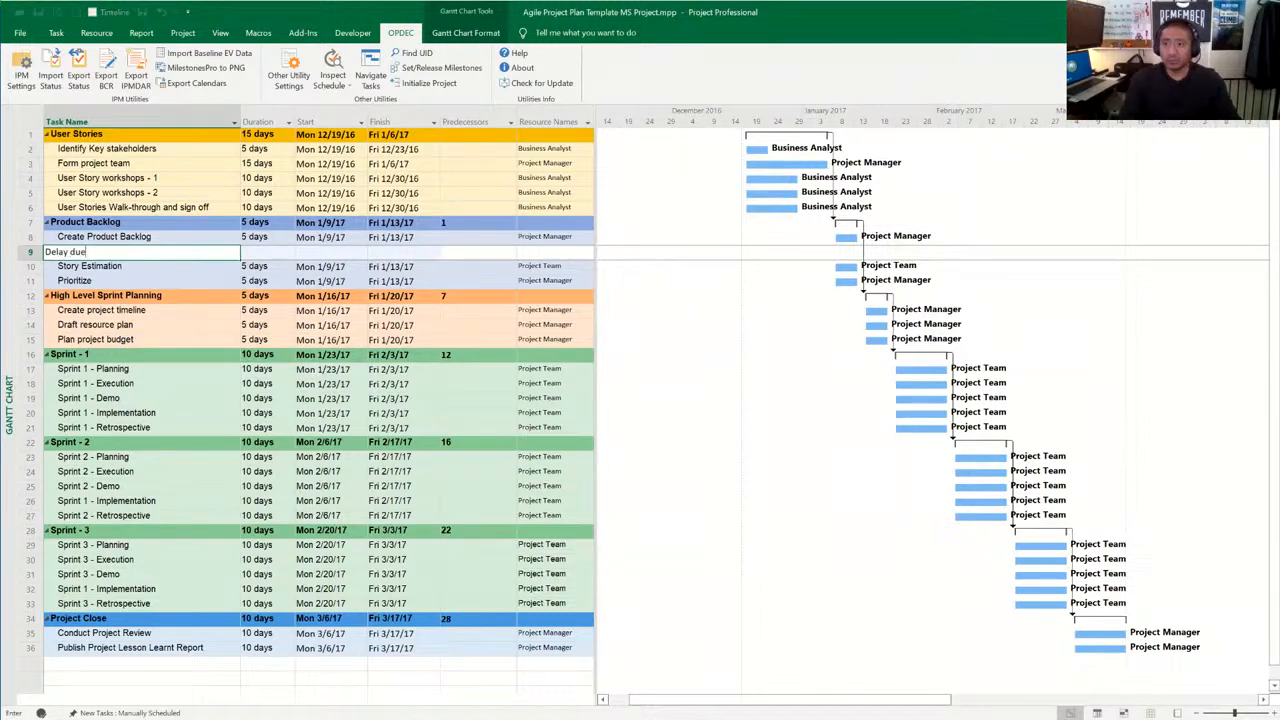
{"action": "type", "text": " SW not delivered on"}
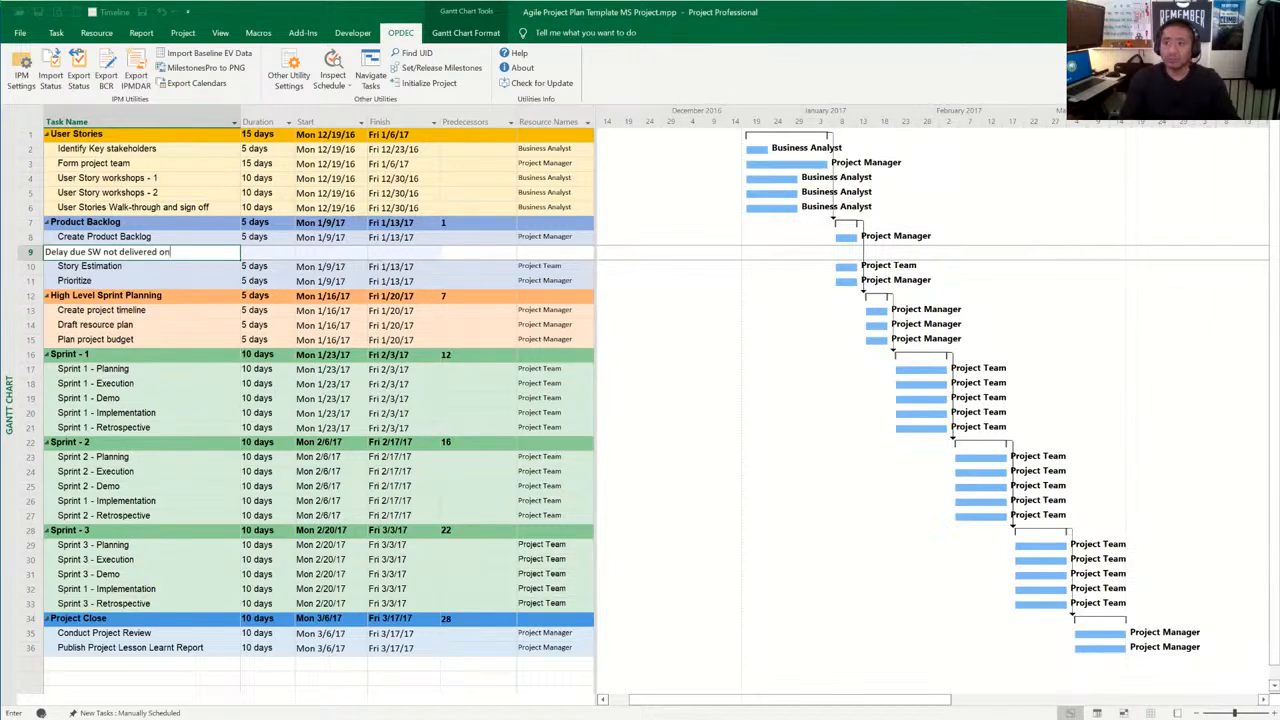
{"action": "type", "text": " time"}
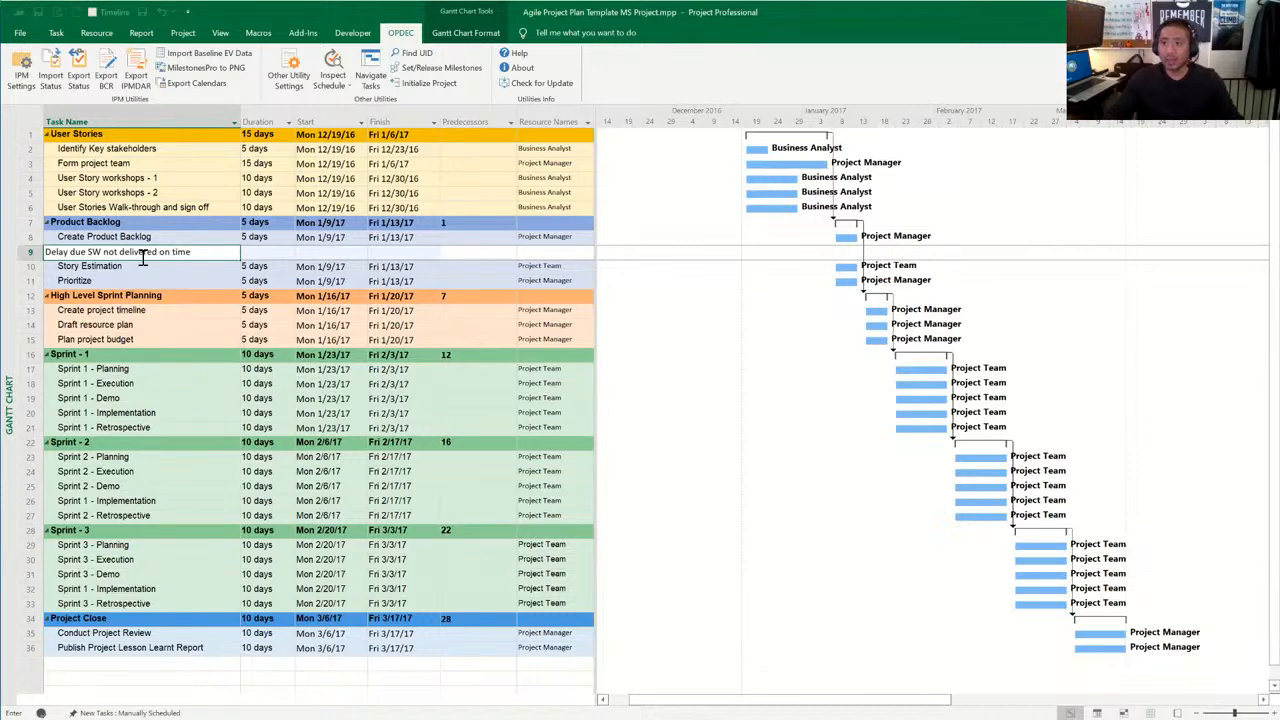
{"action": "left_click", "coordinate": [145, 236]}
Step: Indent the new delay task to make it a subtask of Create Product Backlog and color its name red
{"action": "left_click", "coordinate": [130, 253]}
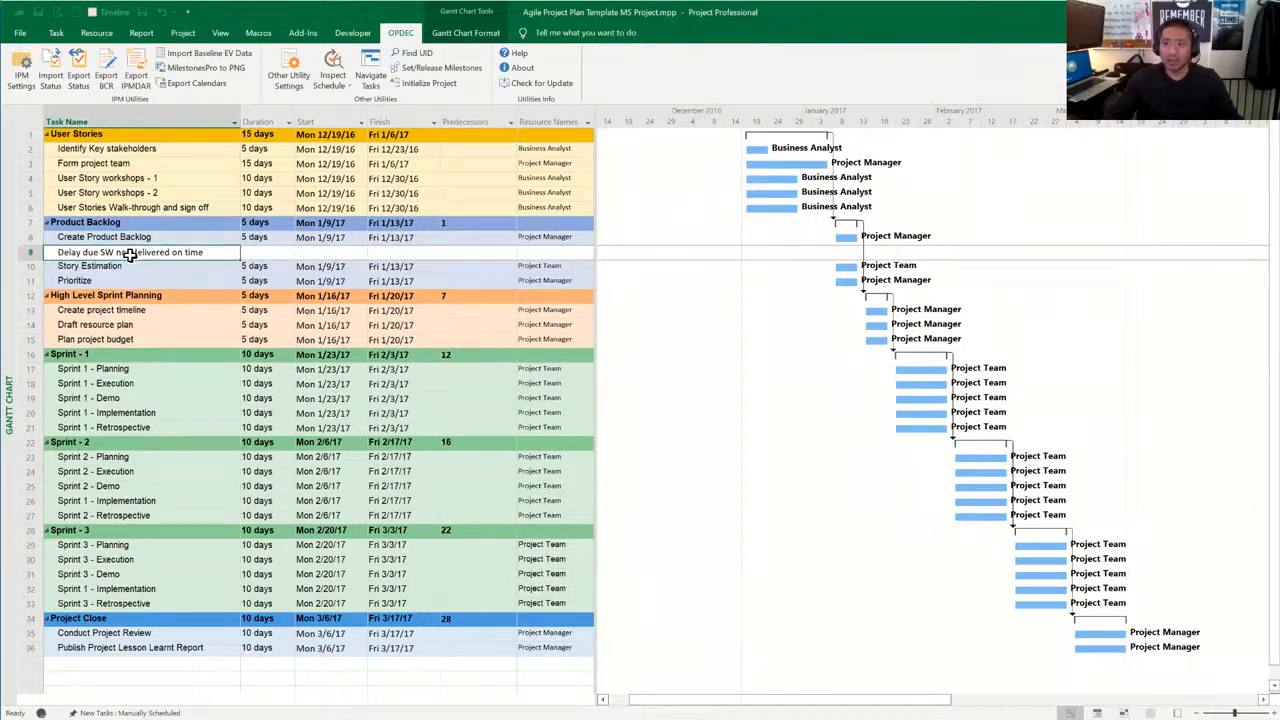
{"action": "left_click", "coordinate": [56, 33]}
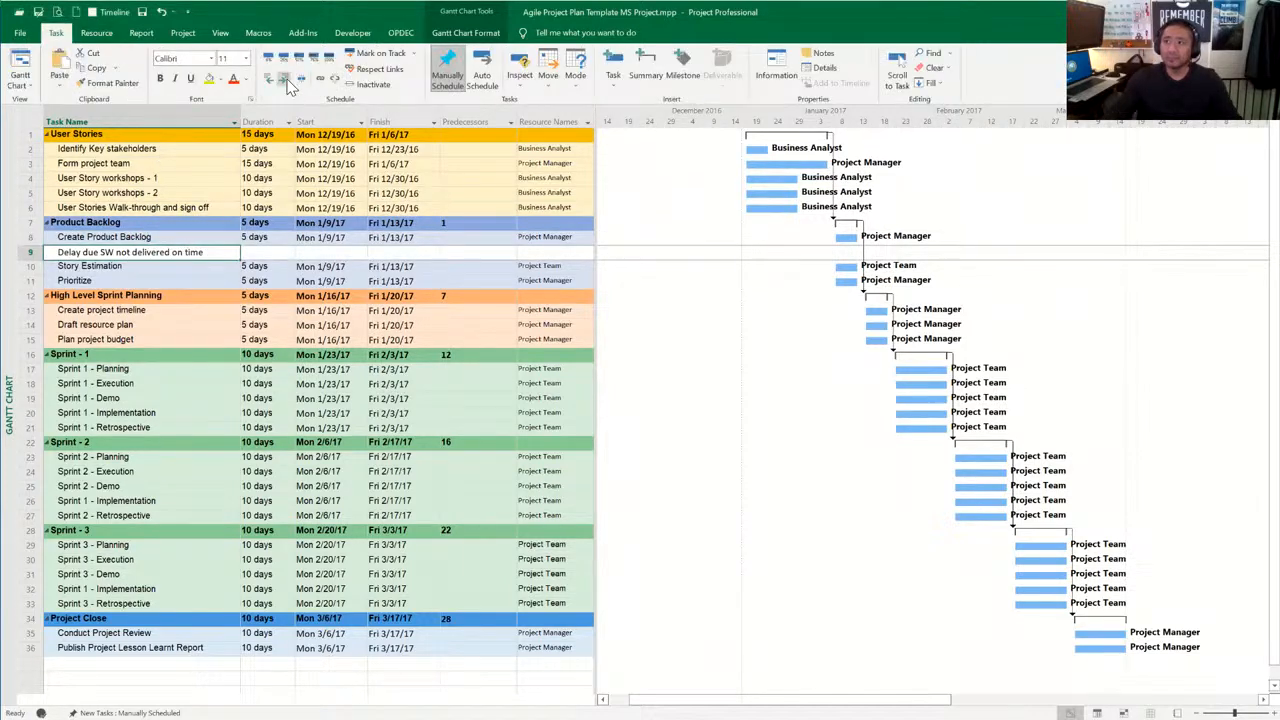
{"action": "left_click", "coordinate": [284, 79]}
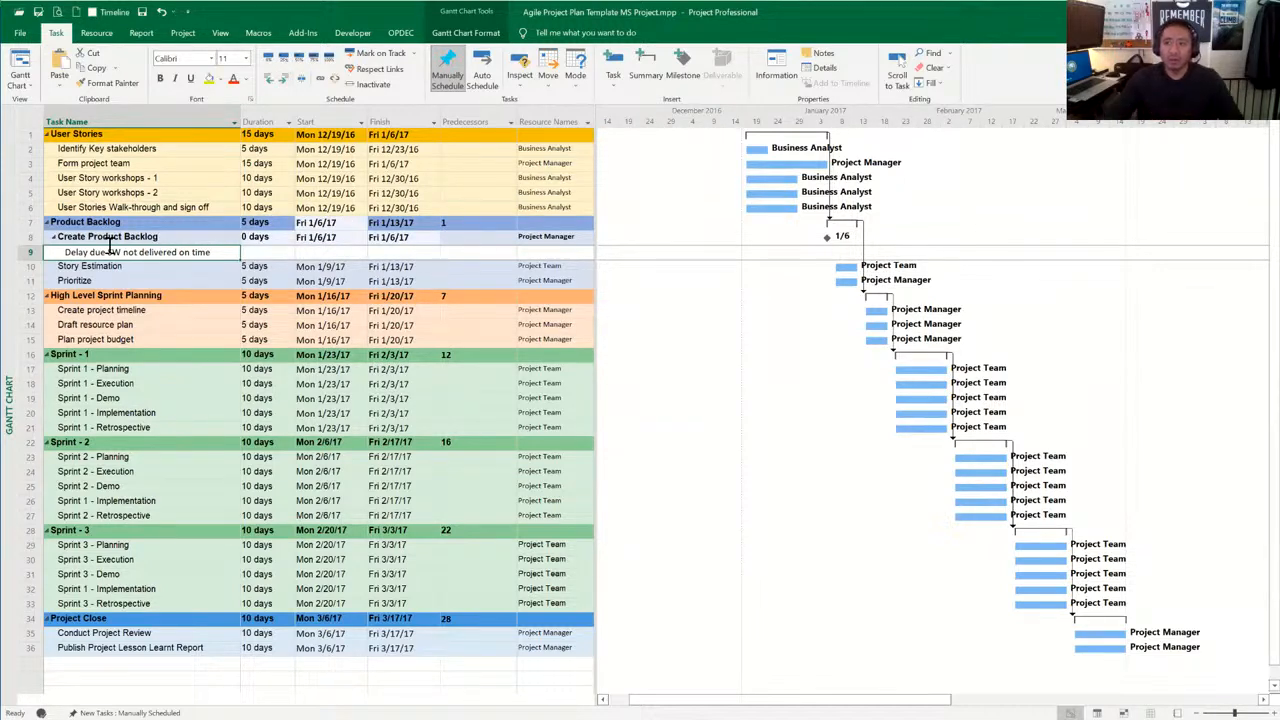
{"action": "left_click", "coordinate": [232, 78]}
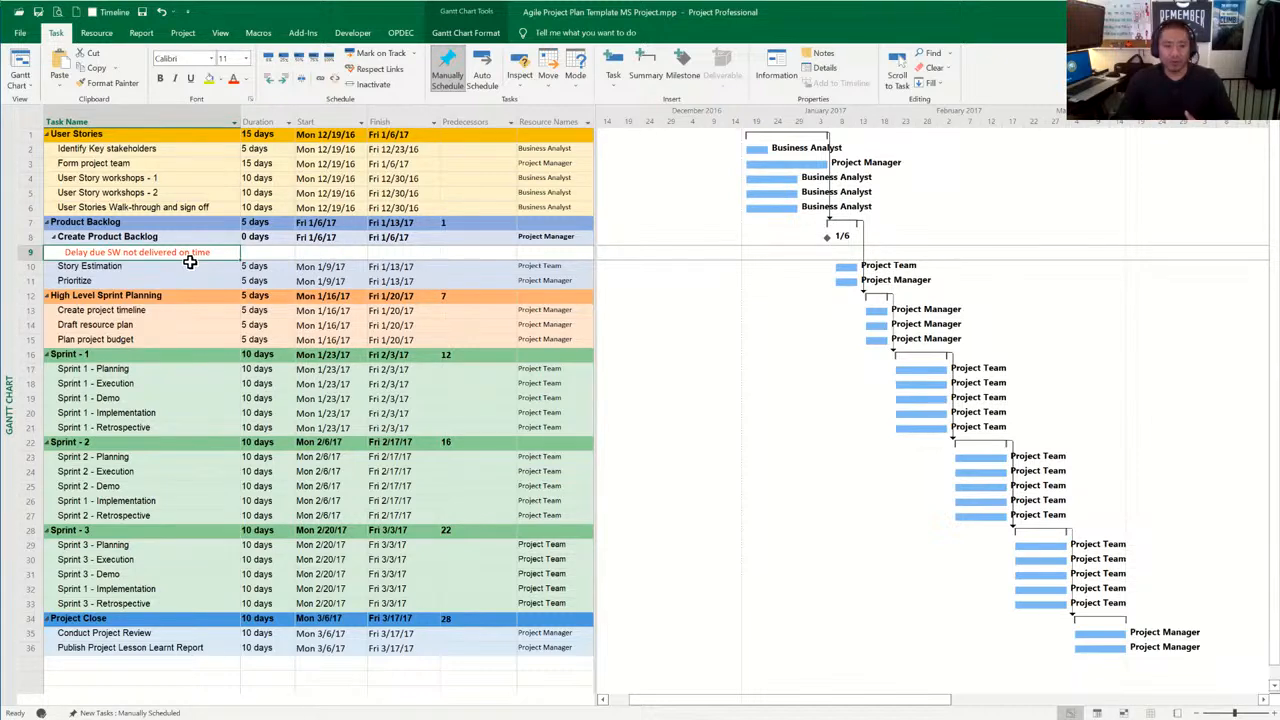
{"action": "left_click", "coordinate": [270, 253]}
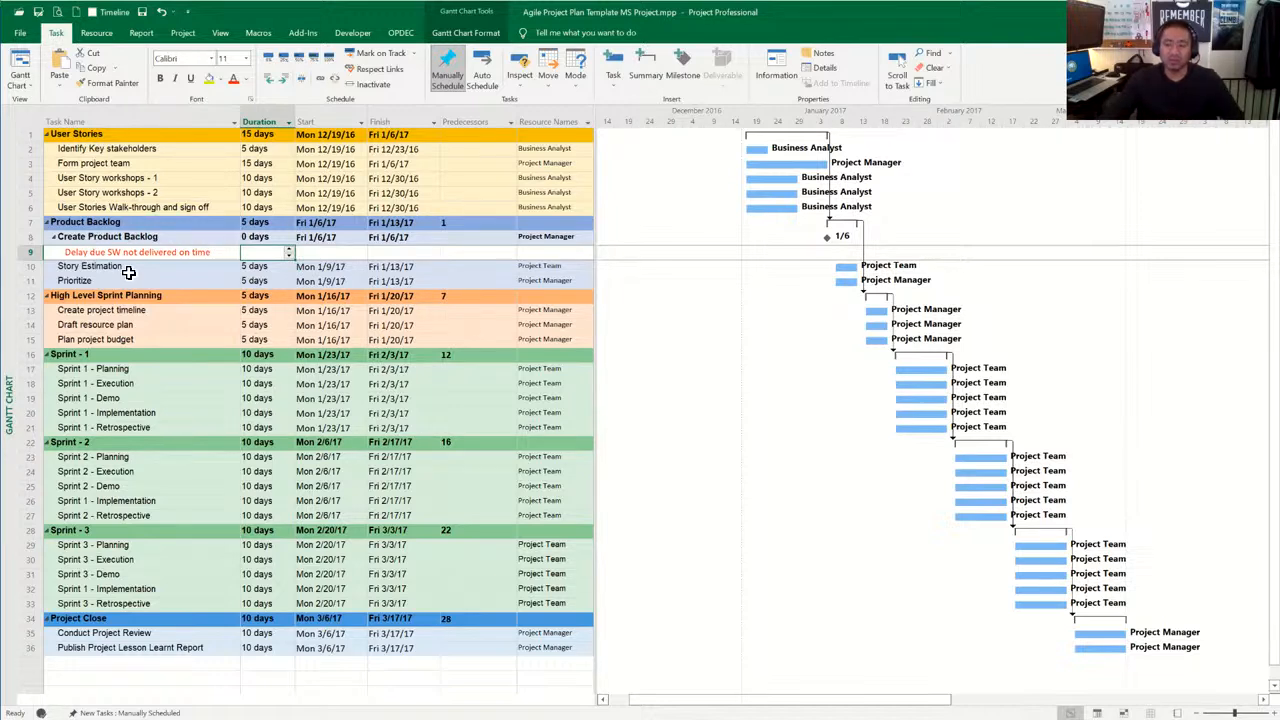
{"action": "left_click", "coordinate": [474, 252]}
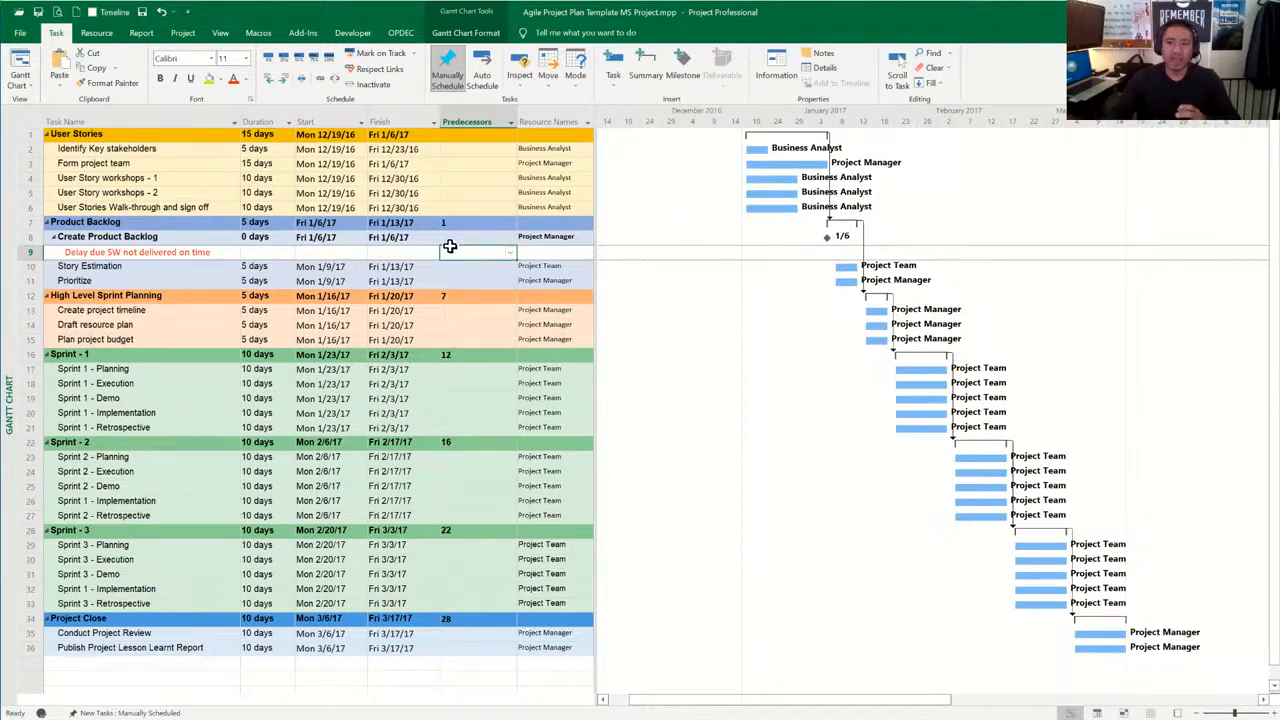
{"action": "left_click", "coordinate": [169, 237]}
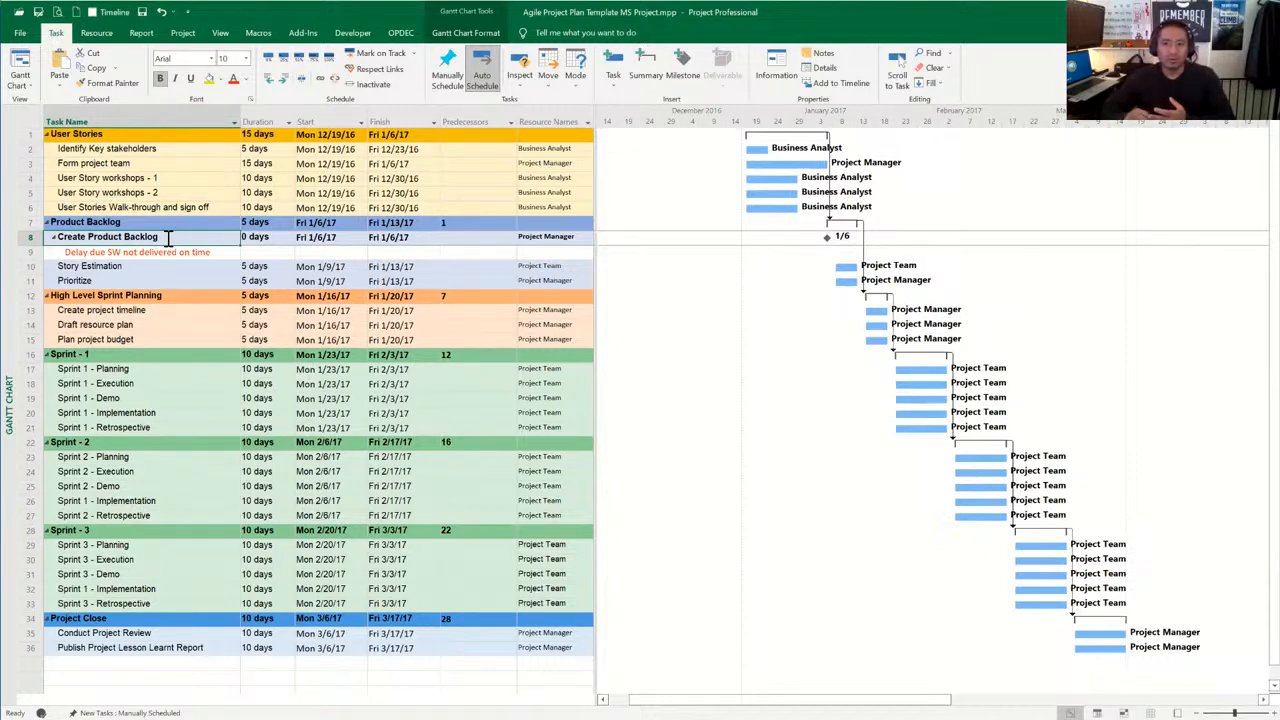
{"action": "left_click", "coordinate": [122, 268]}
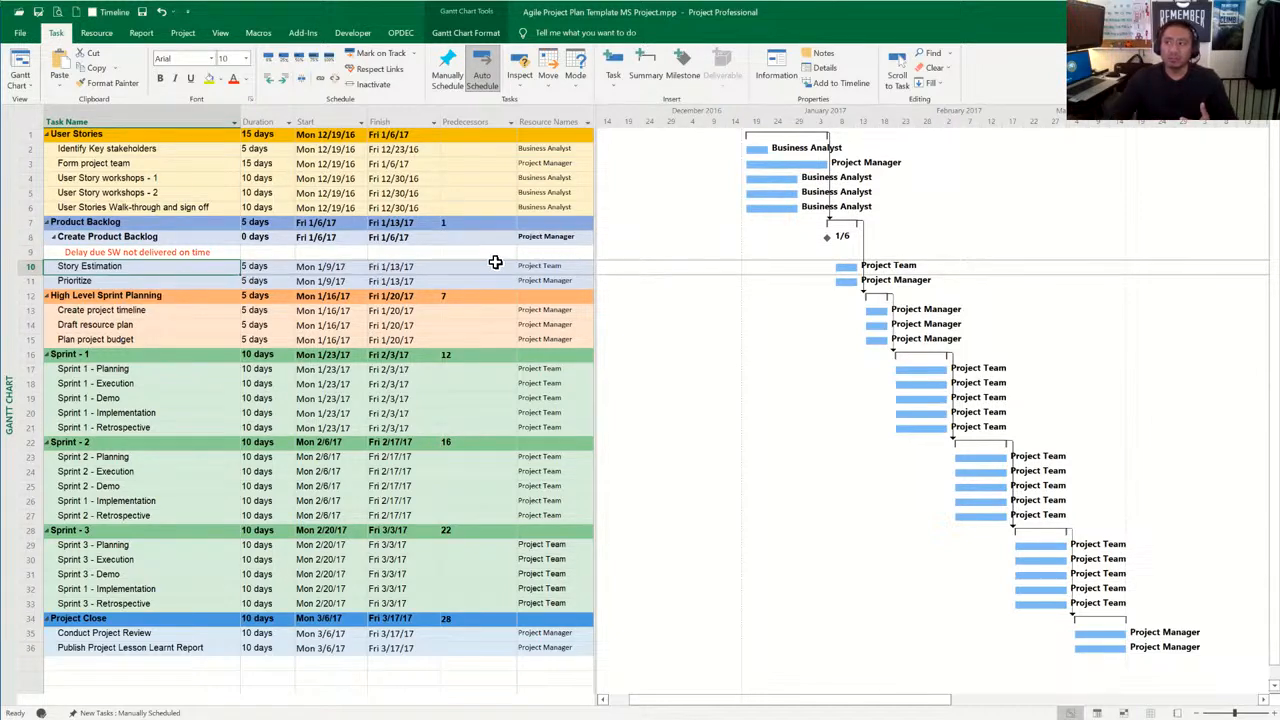
{"action": "left_click", "coordinate": [190, 252]}
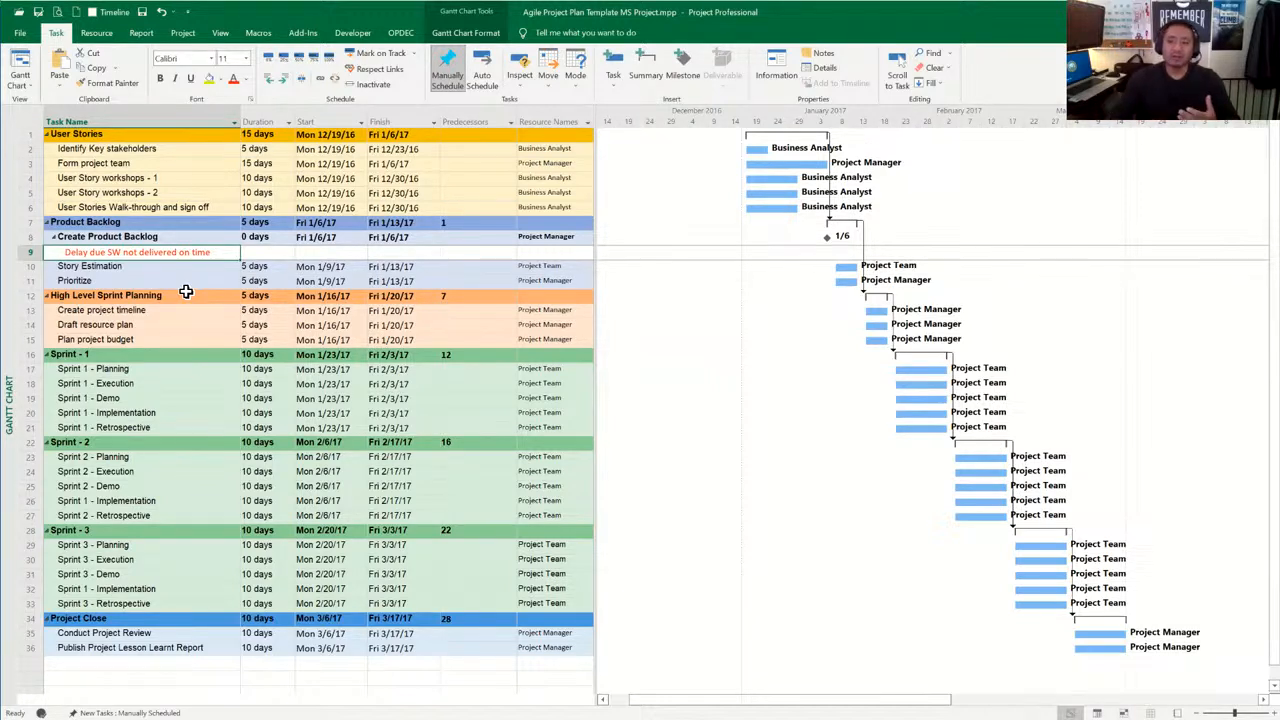
{"action": "left_click", "coordinate": [126, 266]}
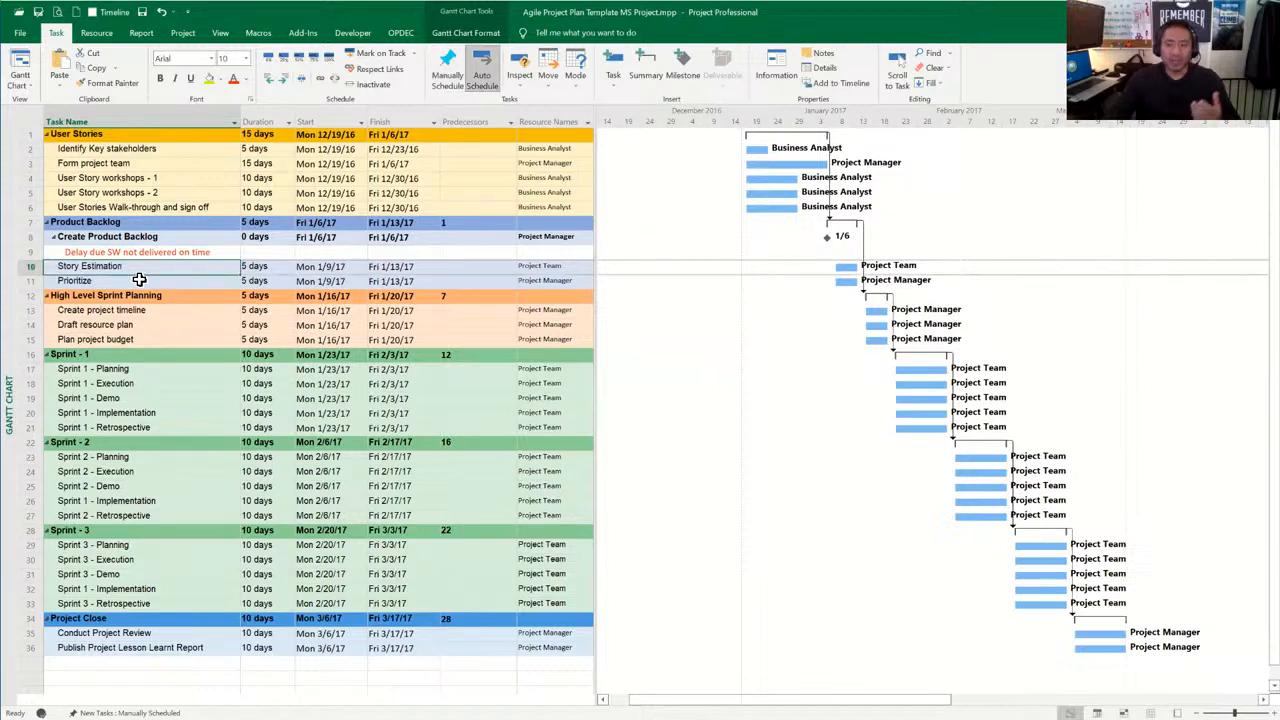
{"action": "left_click", "coordinate": [140, 256]}
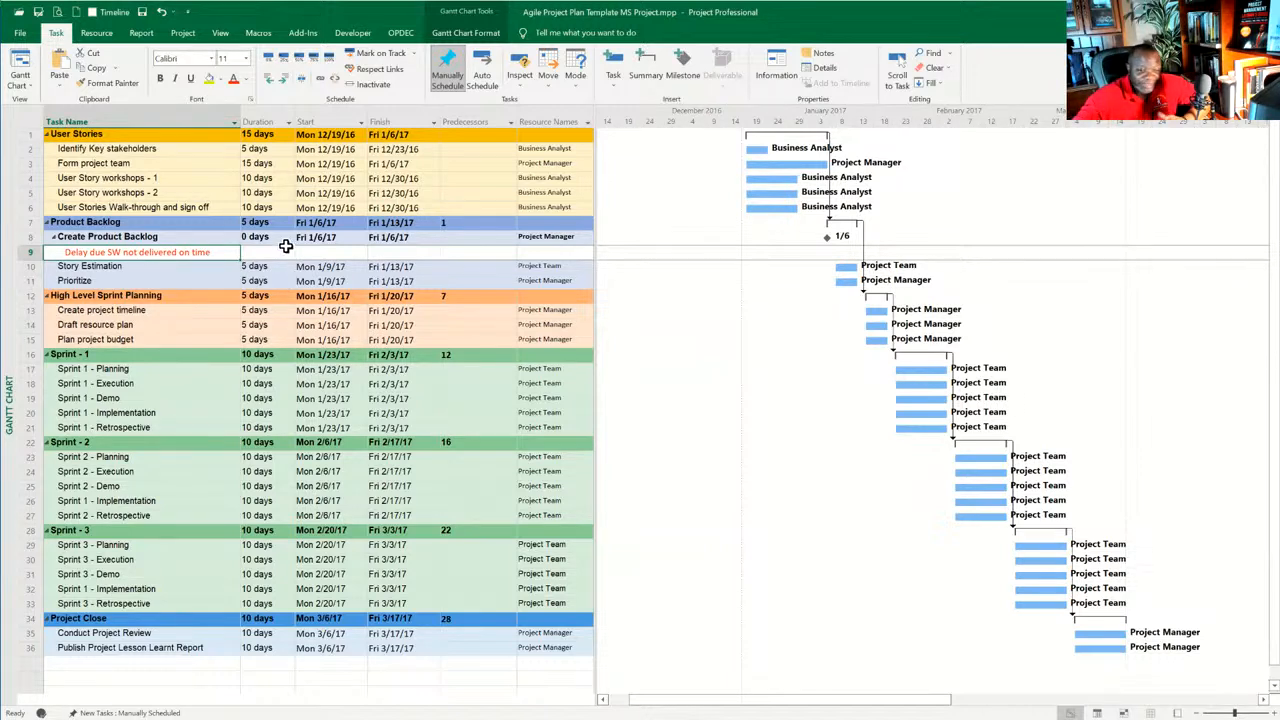
Step: Switch to the Resource Sheet view and set the Project Team's maximum units to 1%
{"action": "left_click", "coordinate": [29, 90]}
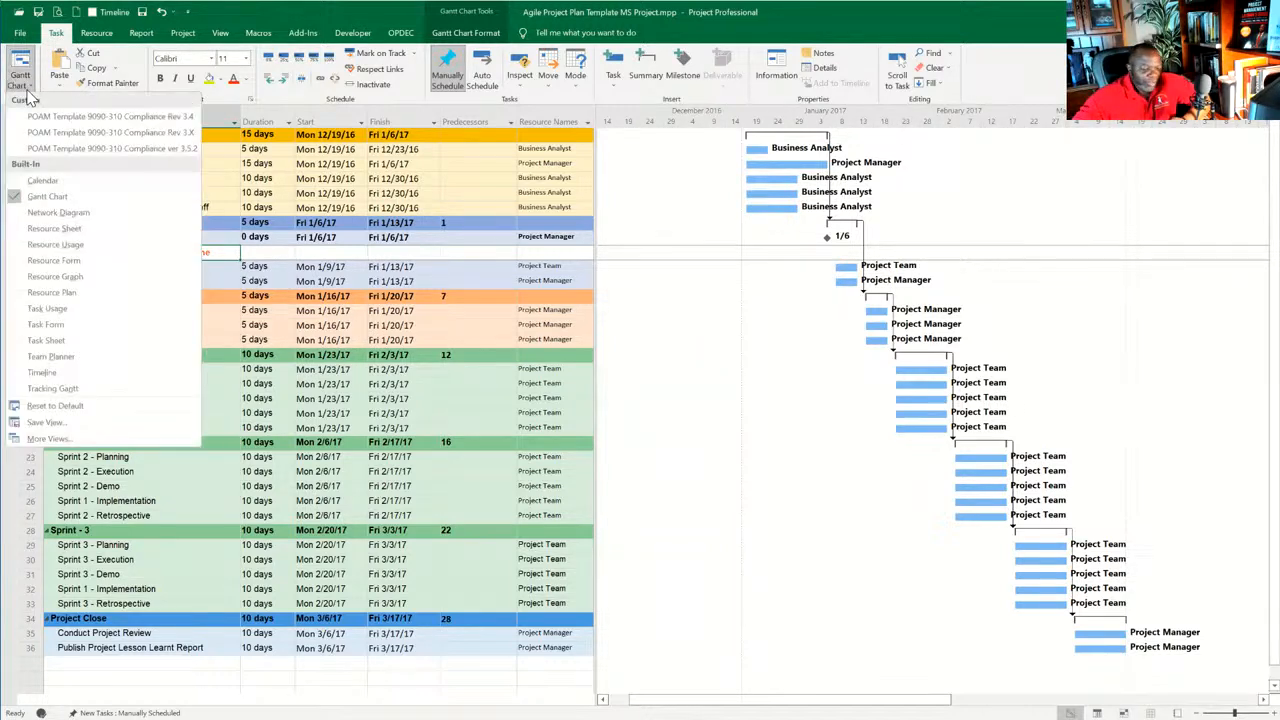
{"action": "left_click", "coordinate": [55, 228]}
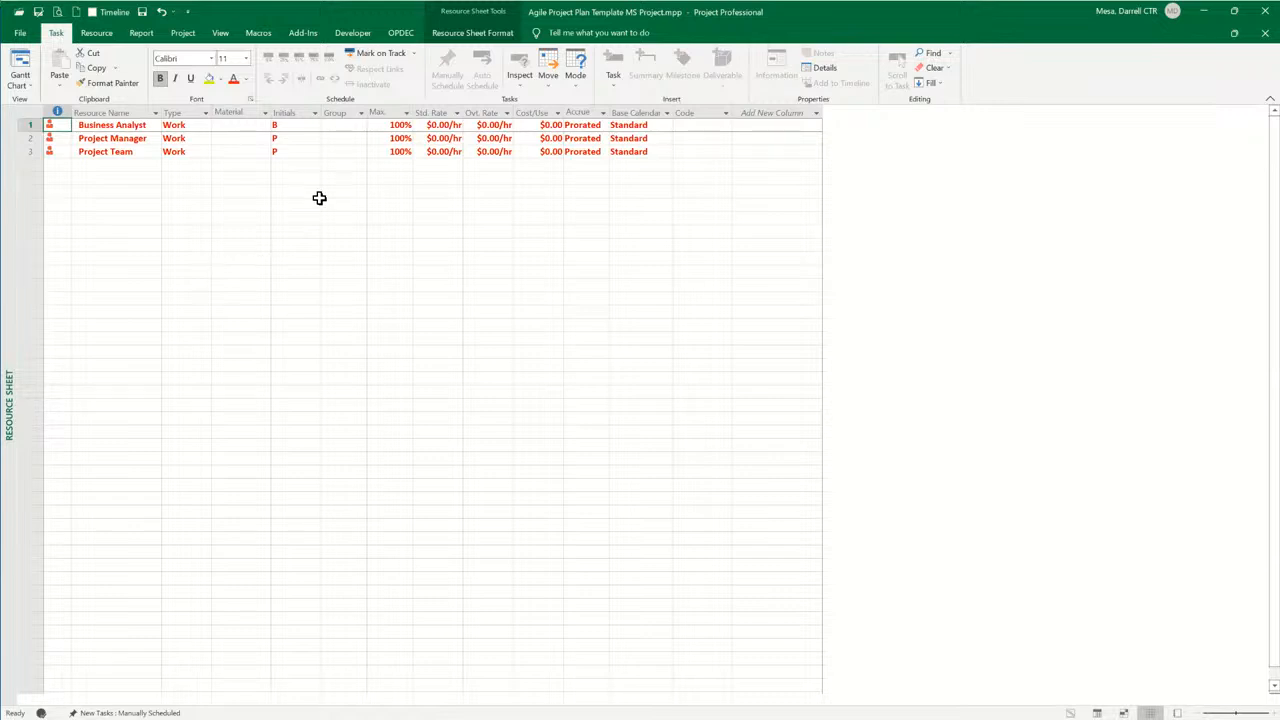
{"action": "left_click_drag", "start_coordinate": [375, 123], "coordinate": [374, 150]}
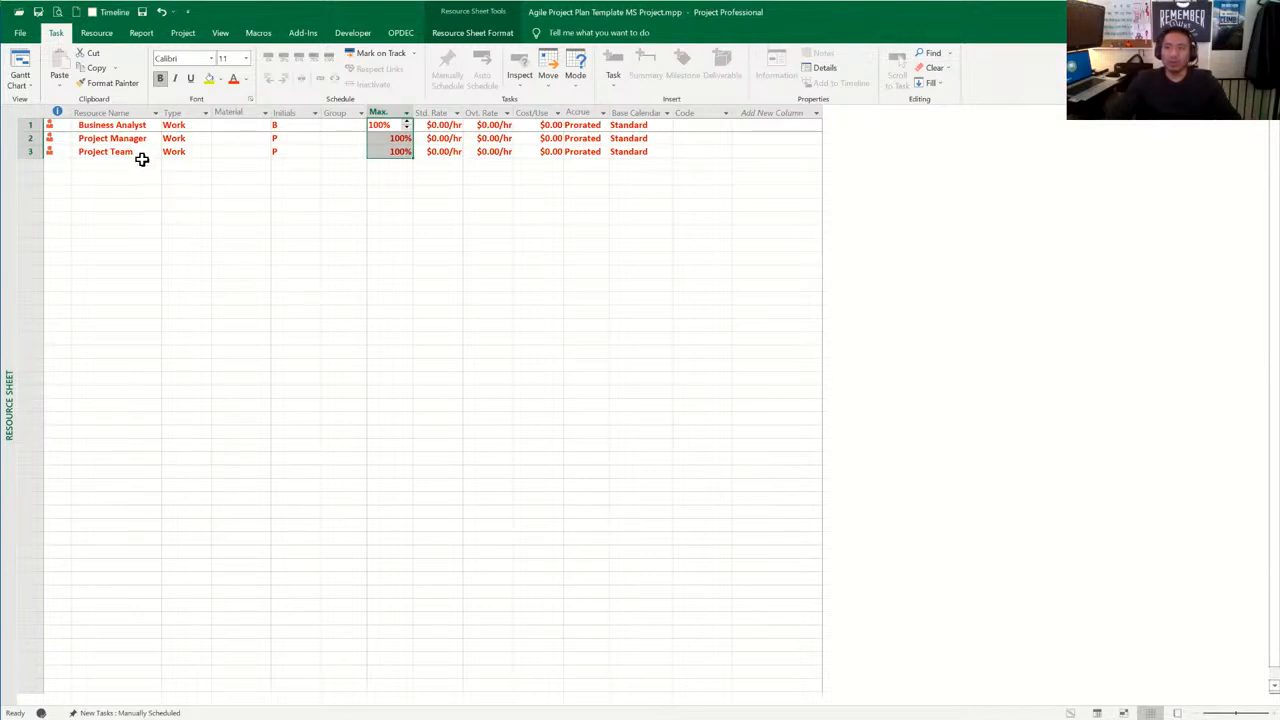
{"action": "left_click", "coordinate": [388, 151]}
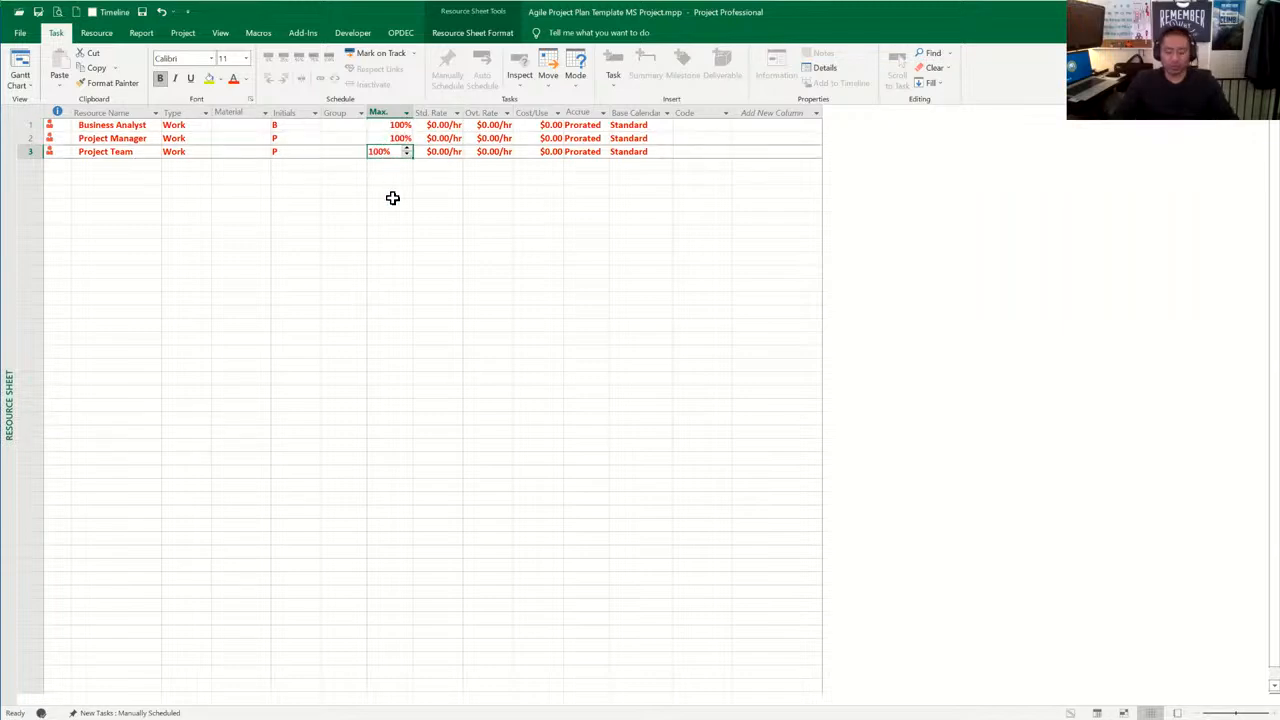
{"action": "type", "text": "1"}
{"action": "key", "text": "Return"}
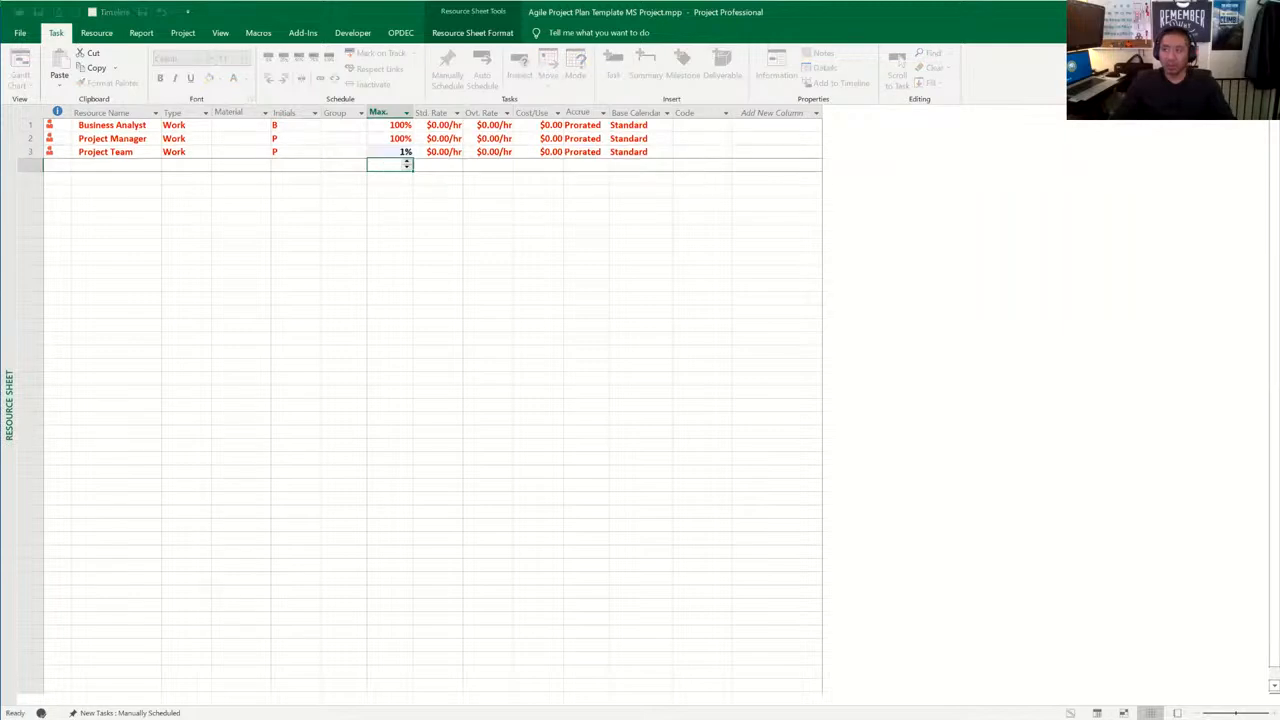
{"action": "key", "text": "Up"}
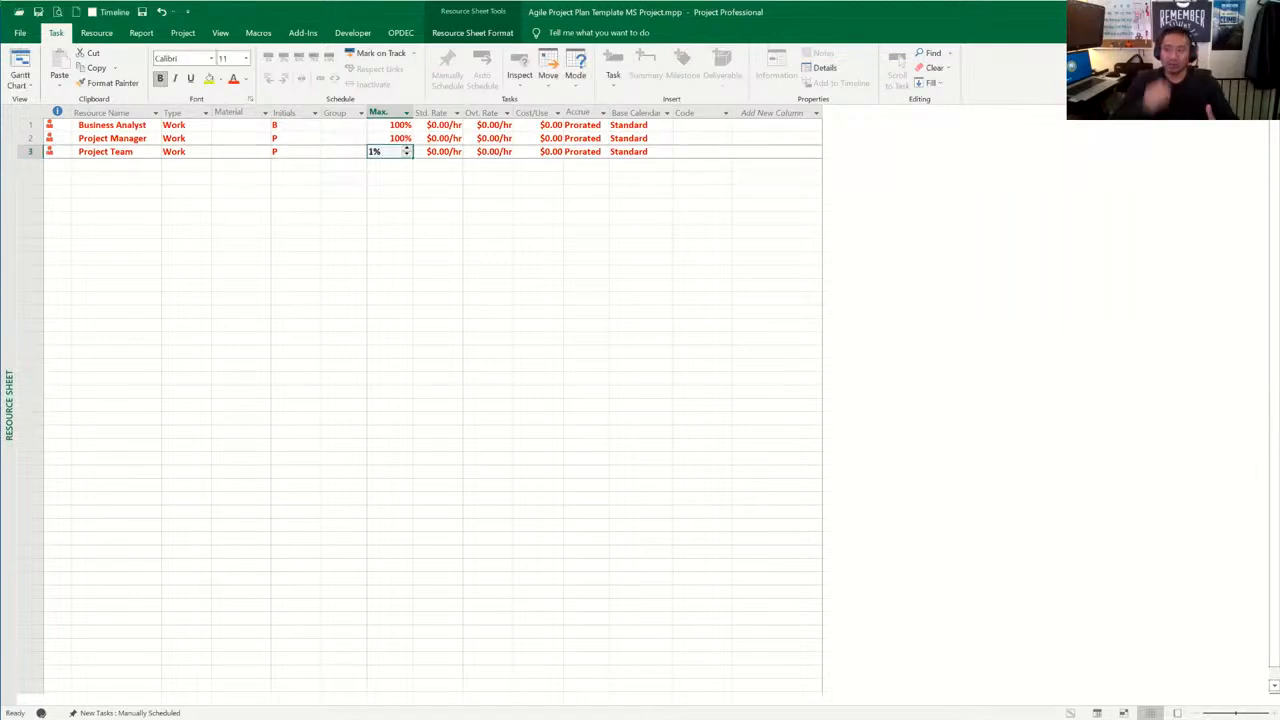
{"action": "key", "text": "Up"}
{"action": "key", "text": "Up"}
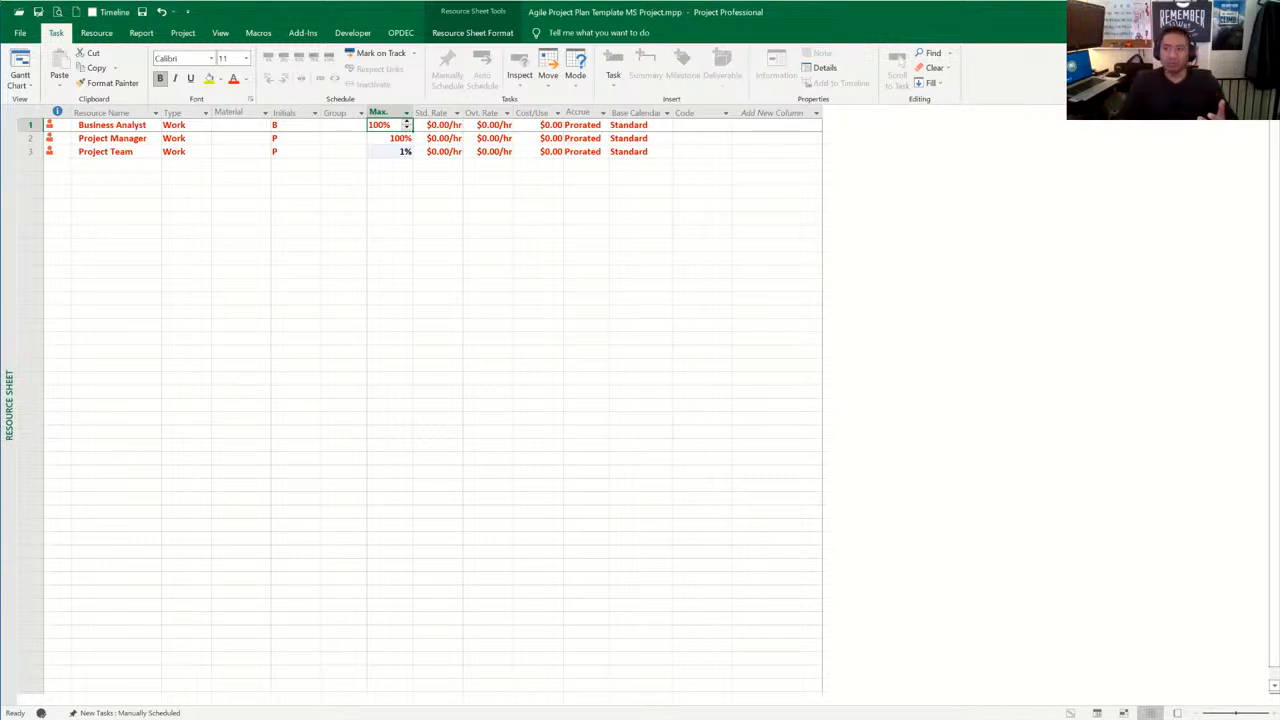
{"action": "left_click", "coordinate": [388, 138]}
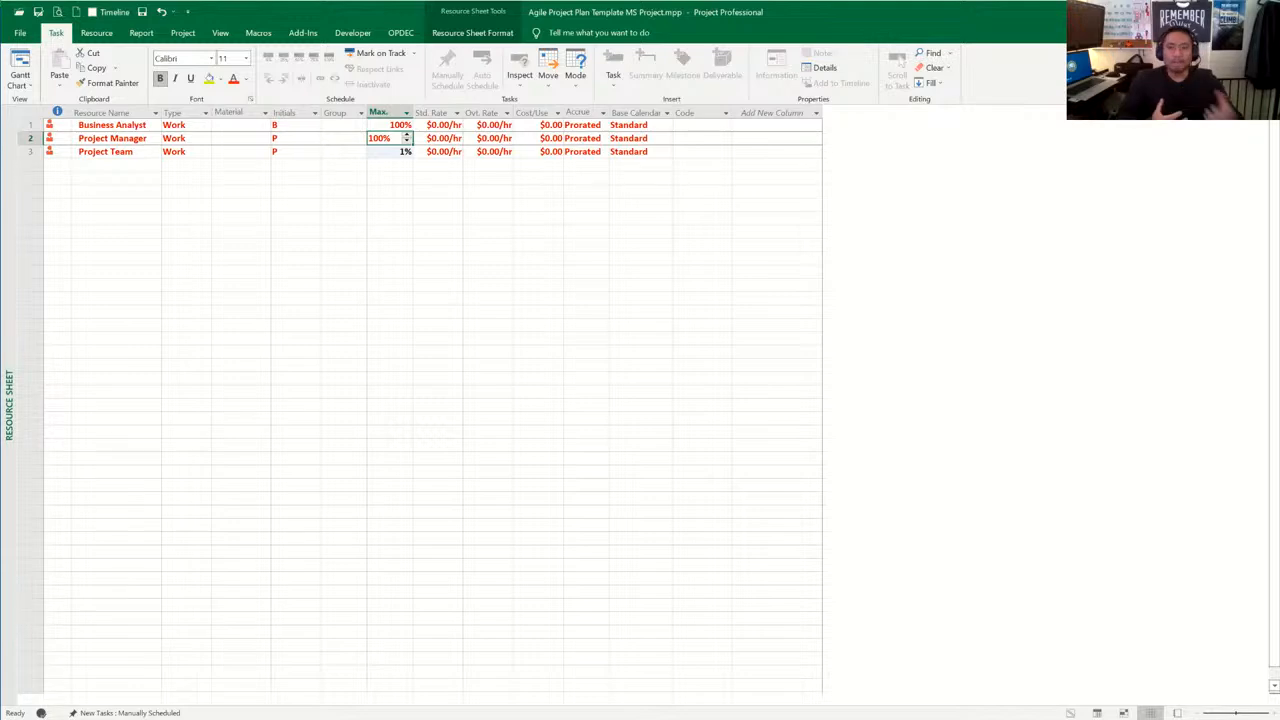
Step: Examine the Booking type and Type options in the Business Analyst's resource information without changing them
{"action": "double_click", "coordinate": [128, 126]}
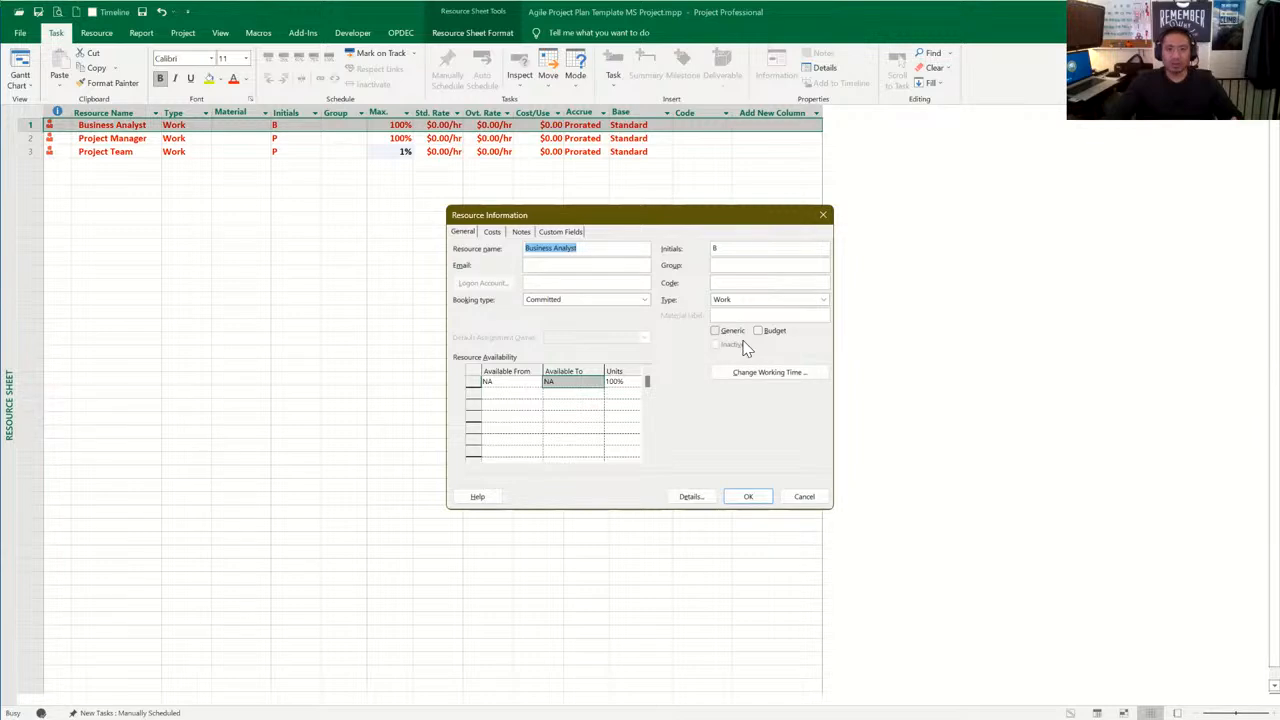
{"action": "left_click", "coordinate": [645, 299]}
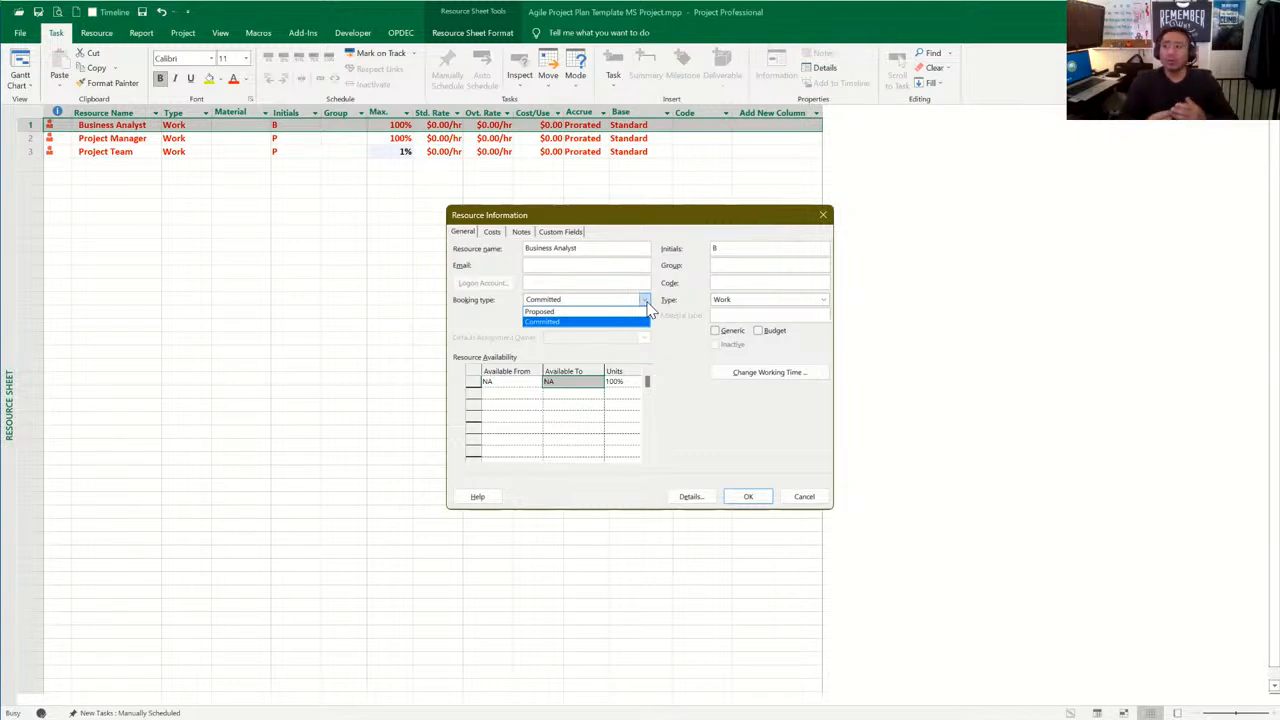
{"action": "left_click", "coordinate": [747, 344]}
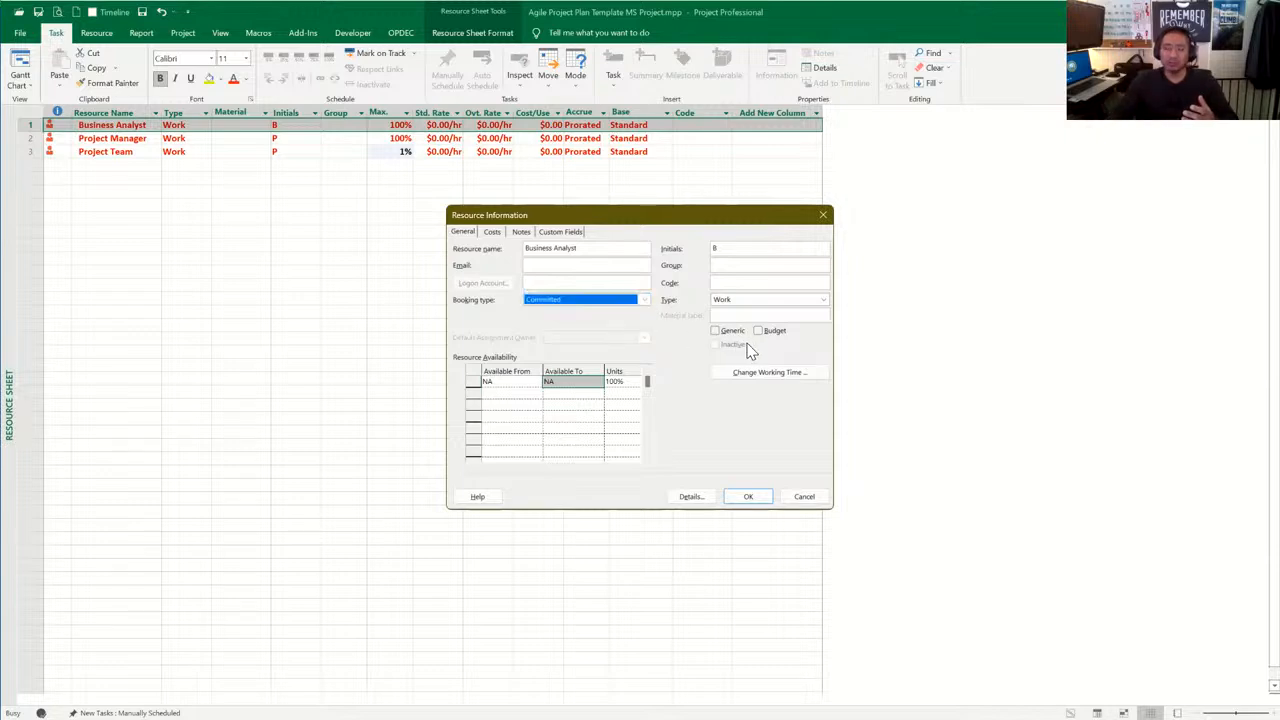
{"action": "left_click", "coordinate": [822, 301]}
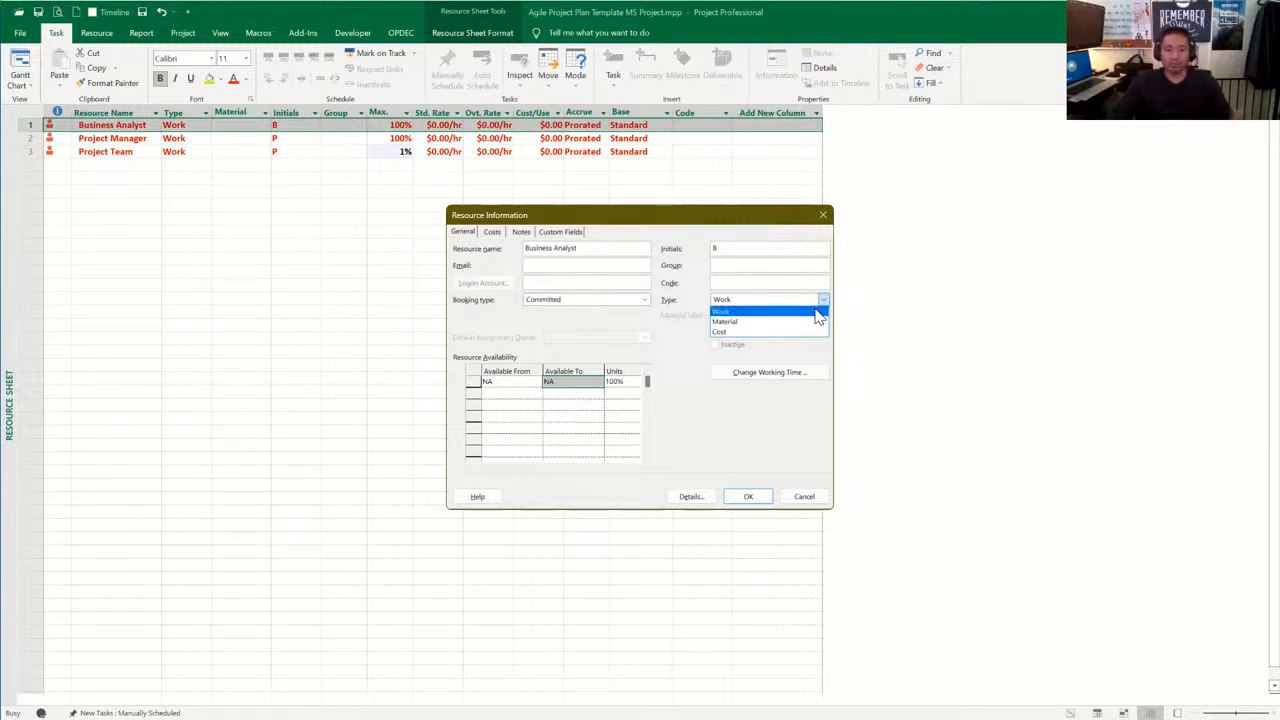
{"action": "left_click", "coordinate": [677, 335]}
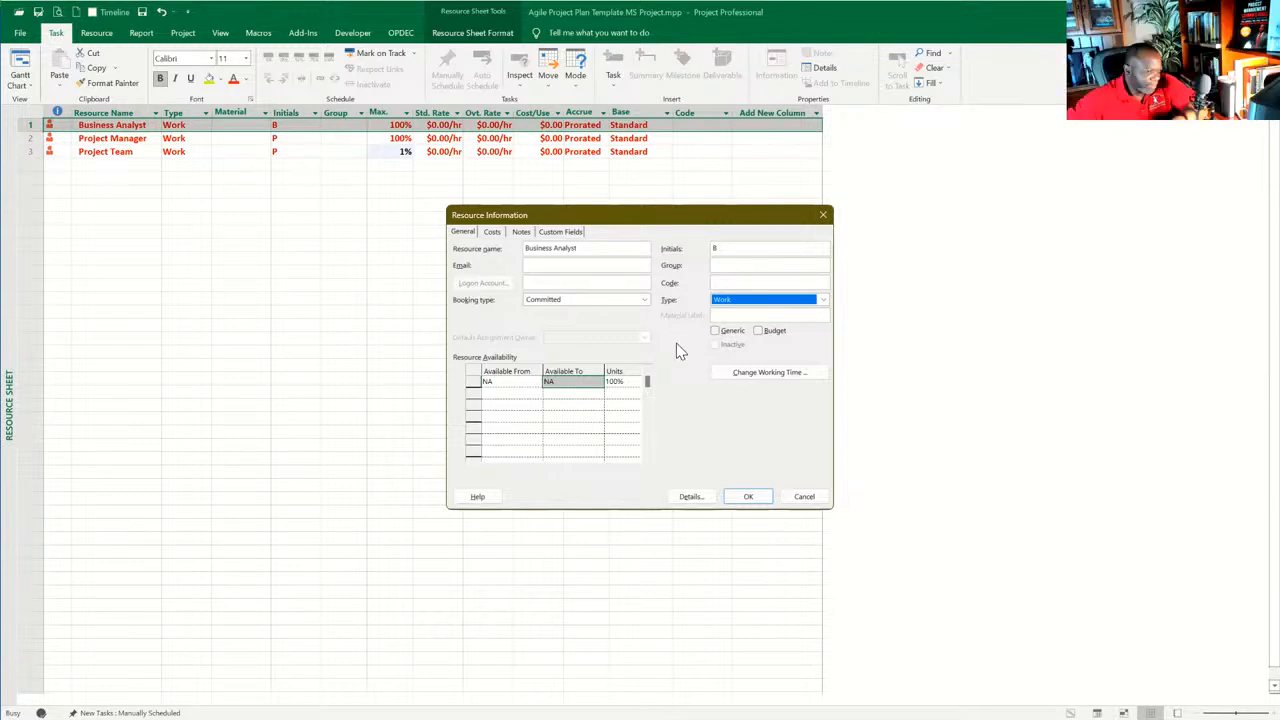
{"action": "left_click", "coordinate": [822, 217]}
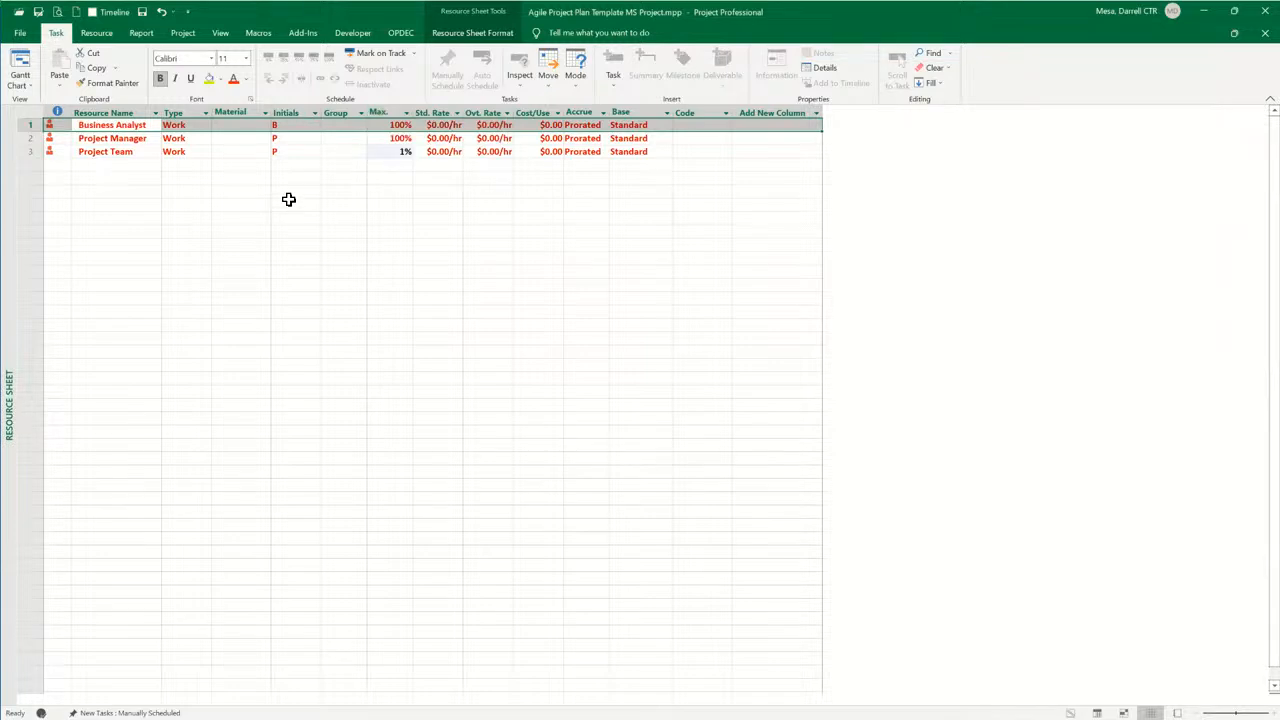
Step: Return to the Gantt Chart view and look at the Set Baseline options for the project without setting a baseline
{"action": "left_click", "coordinate": [20, 84]}
{"action": "left_click", "coordinate": [66, 196]}
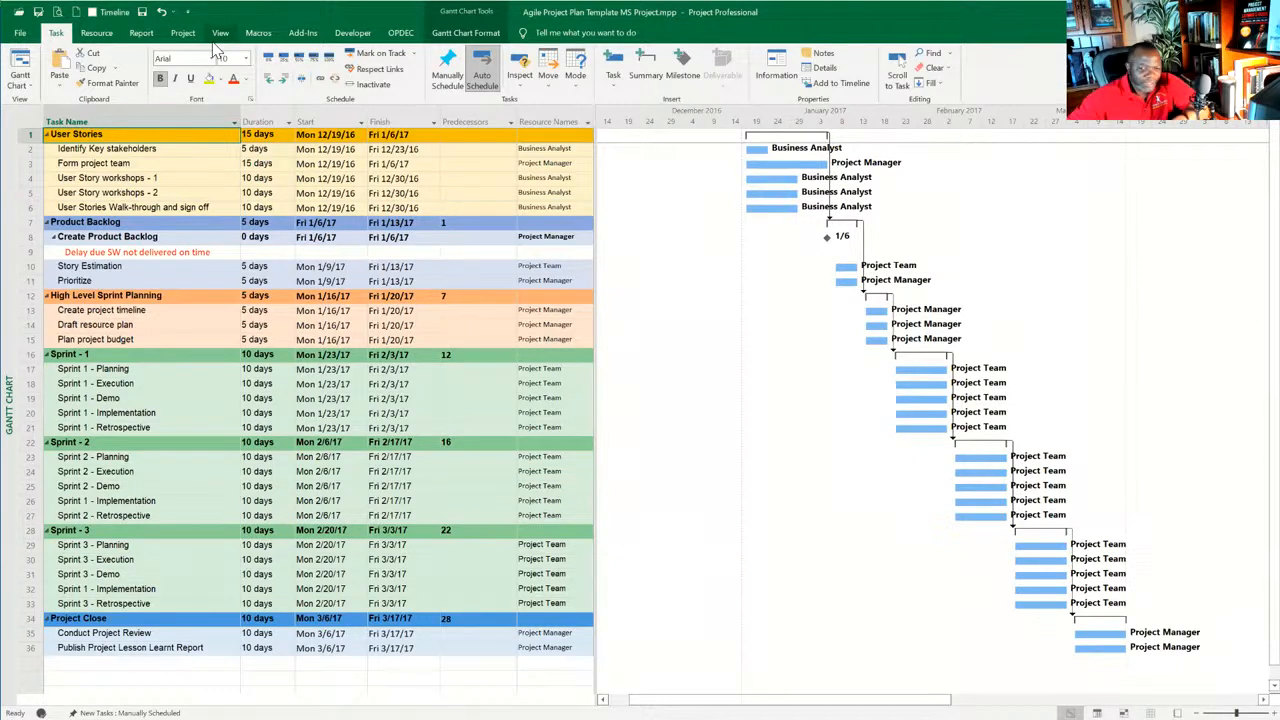
{"action": "left_click", "coordinate": [183, 33]}
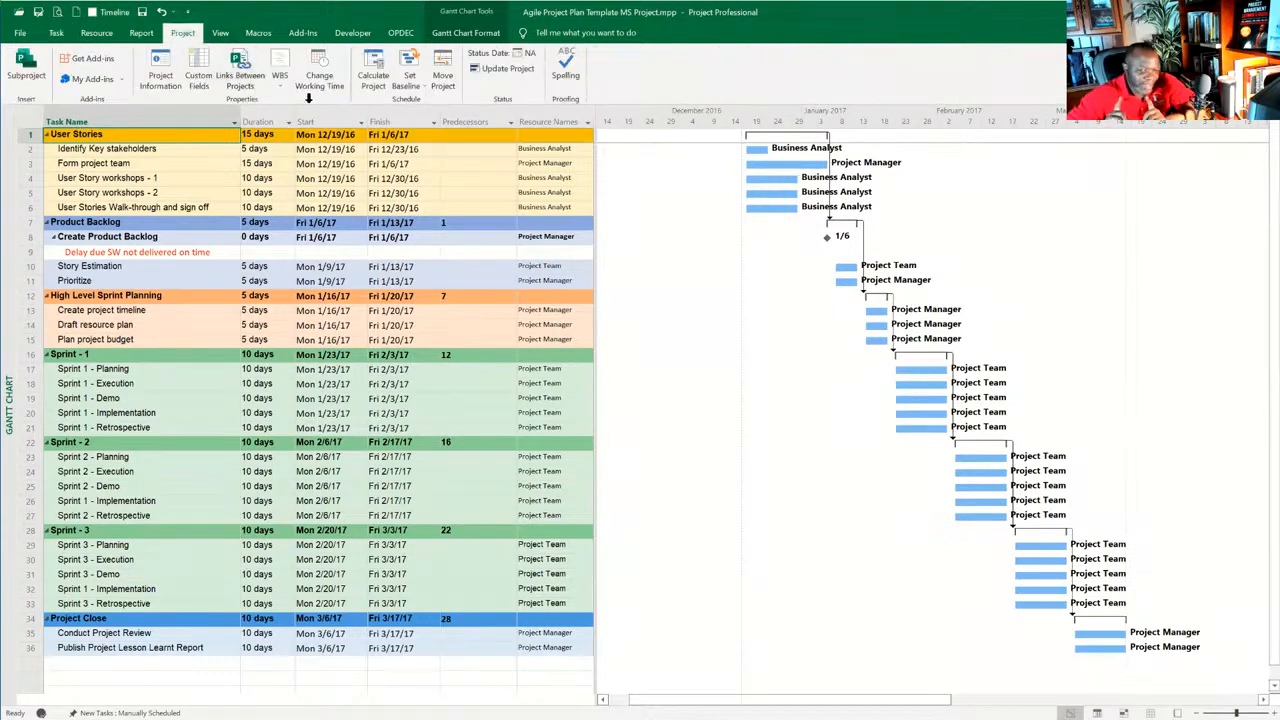
{"action": "left_click", "coordinate": [407, 88]}
{"action": "left_click", "coordinate": [428, 103]}
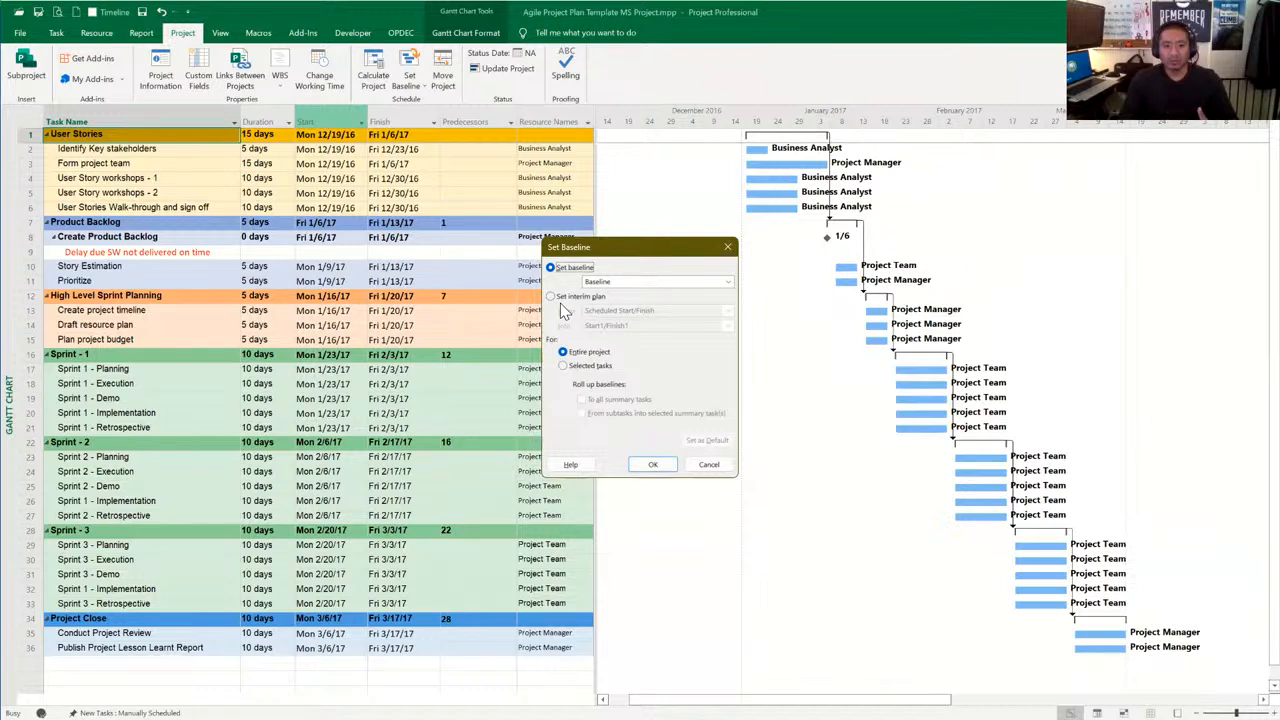
{"action": "left_click", "coordinate": [721, 248]}
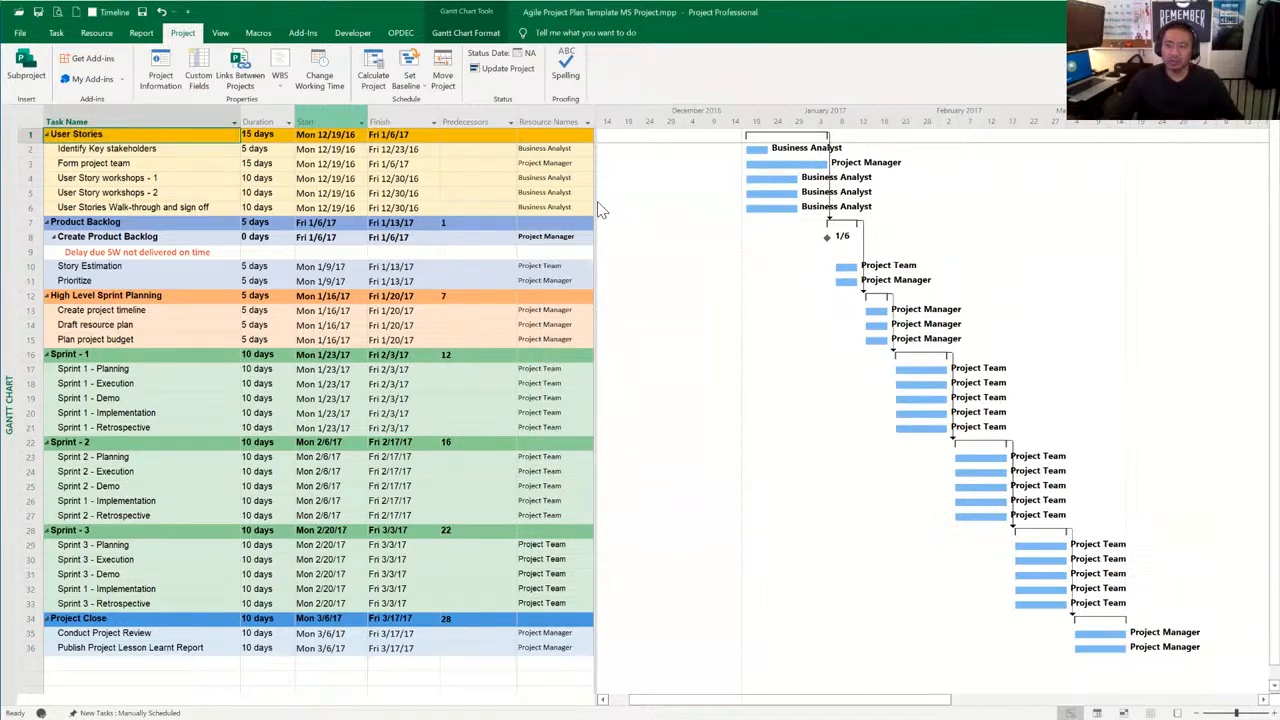